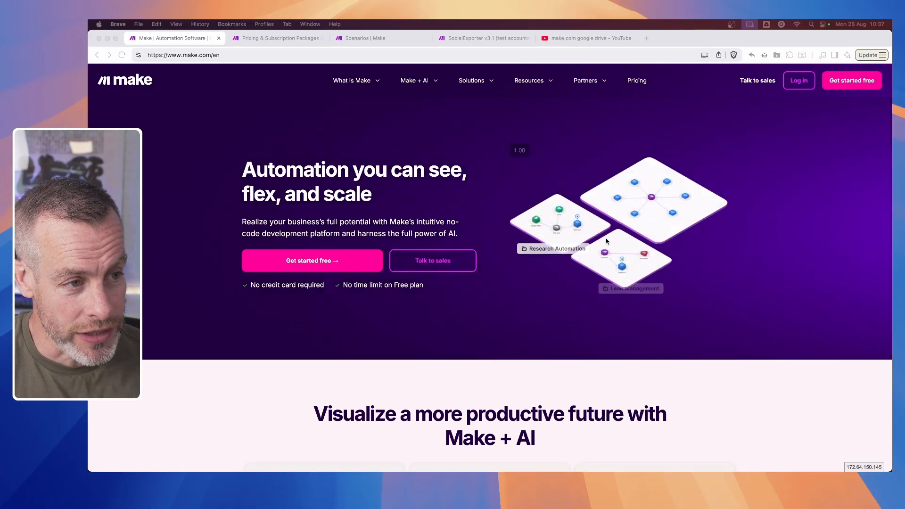
- Examine the Make pricing page's subscription plans and the monthly credit options
{"action": "left_click", "coordinate": [262, 37]}
{"action": "scroll", "coordinate": [388, 321], "scroll_direction": "down", "scroll_amount": 5}
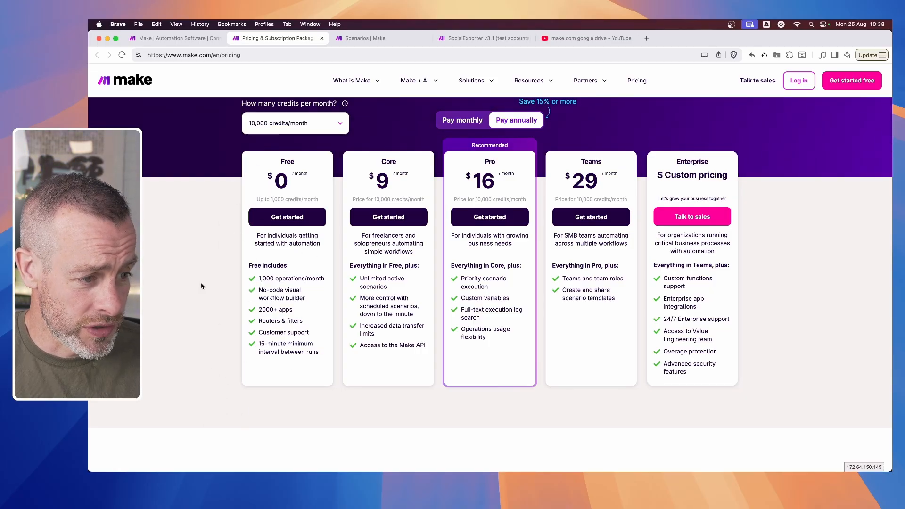
{"action": "left_click", "coordinate": [300, 131]}
- Create a new scenario in the SocialExporter v3 folder
{"action": "left_click", "coordinate": [366, 39]}
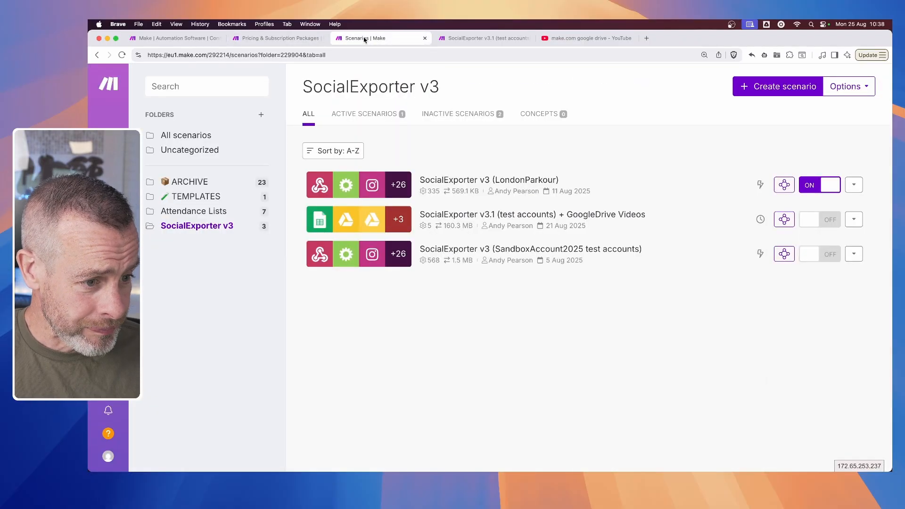
{"action": "mouse_move", "coordinate": [152, 223]}
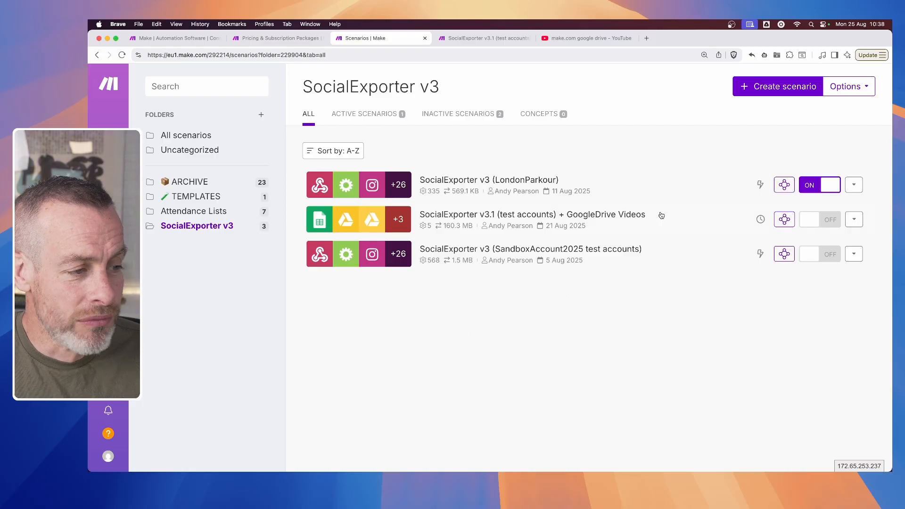
{"action": "left_click", "coordinate": [762, 93]}
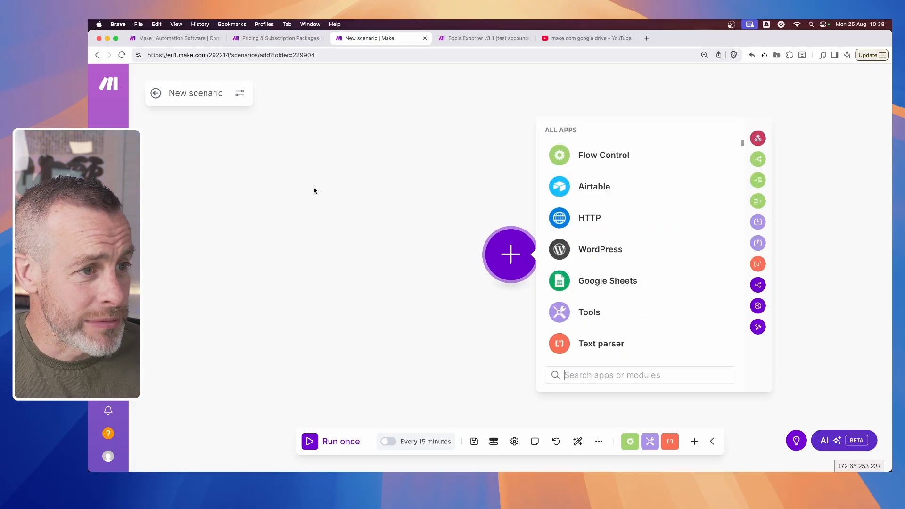
- Examine the module chain of the SocialExporter v3.1 test accounts scenario and return to the new scenario
{"action": "left_click", "coordinate": [491, 39]}
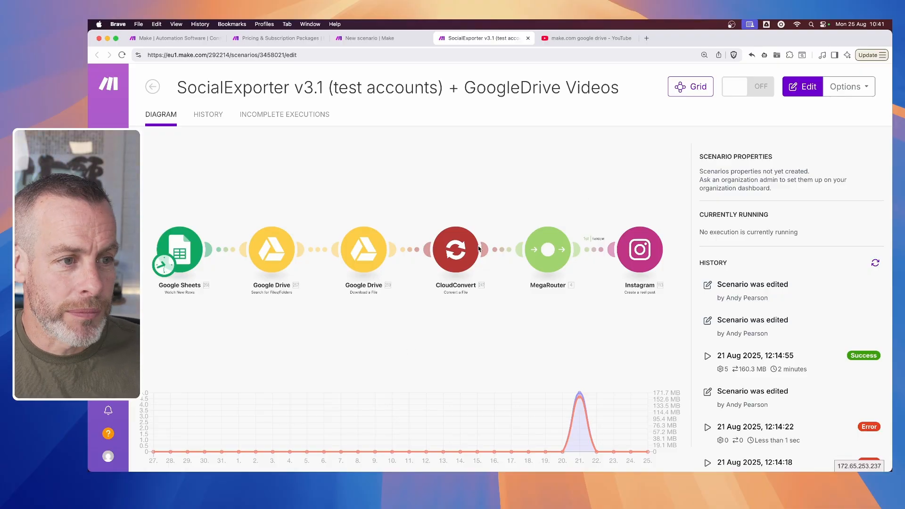
{"action": "left_click", "coordinate": [391, 39]}
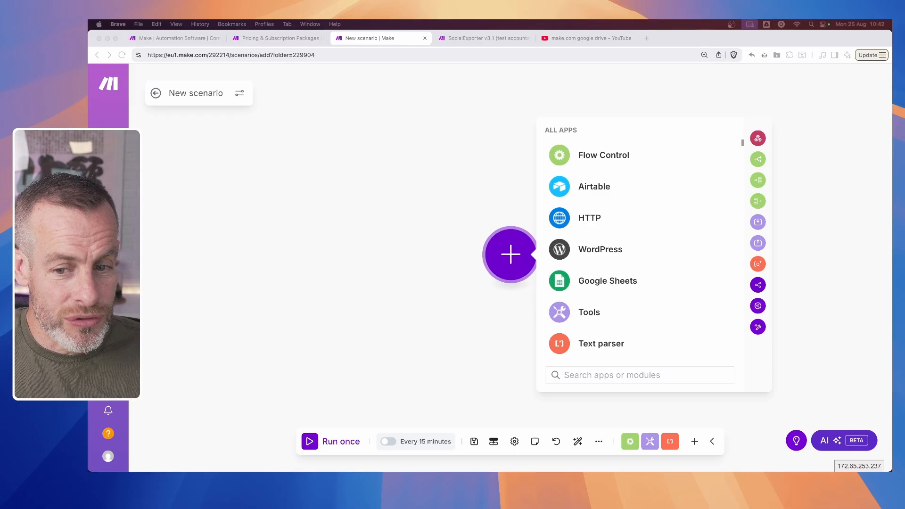
- Search the available apps for "data", clear the search, and browse the full list of apps
{"action": "left_click", "coordinate": [598, 378]}
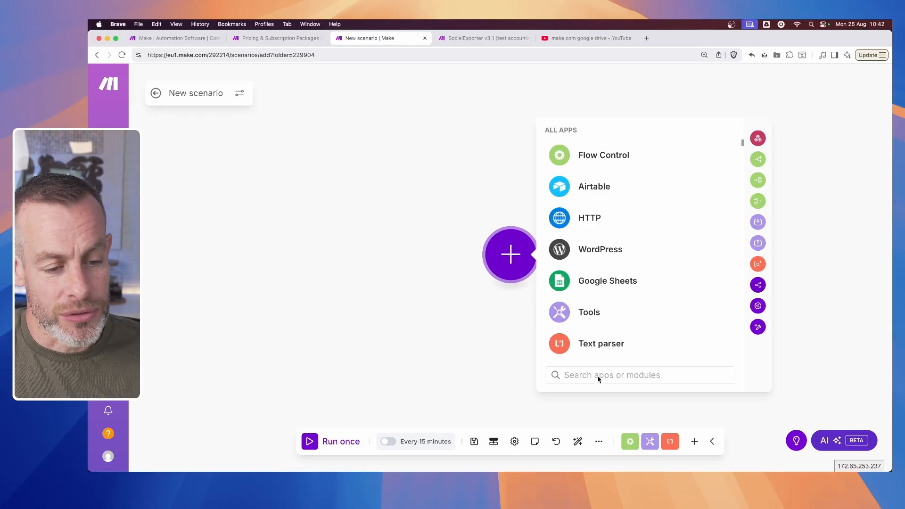
{"action": "type", "text": "data"}
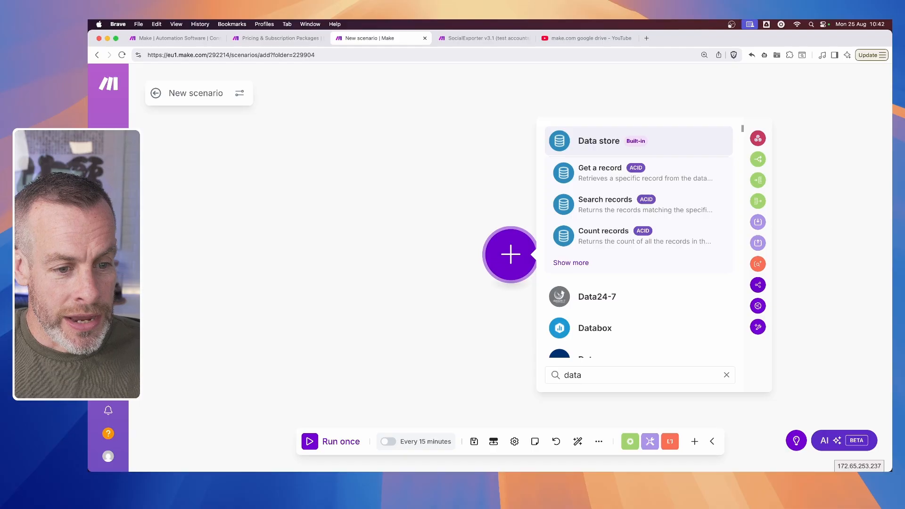
{"action": "key", "text": "super+a"}
{"action": "key", "text": "BackSpace"}
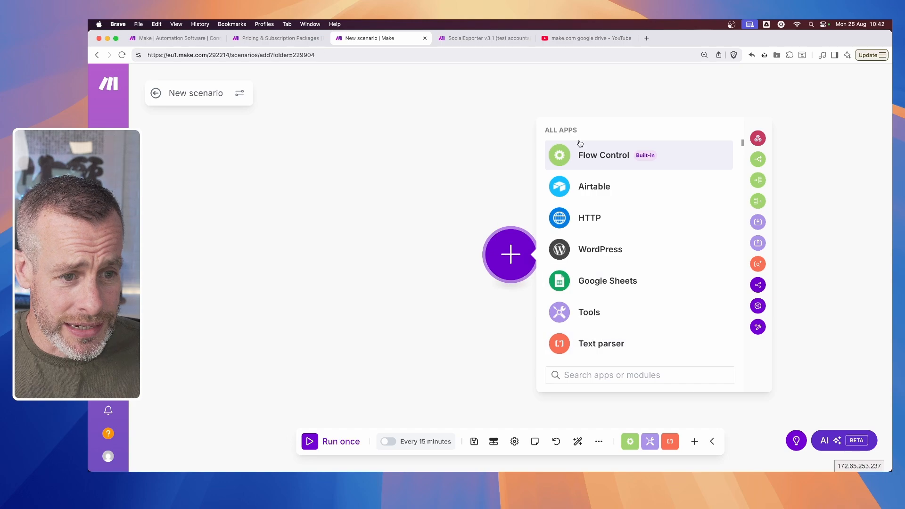
{"action": "scroll", "coordinate": [616, 235], "scroll_direction": "down", "scroll_amount": 20}
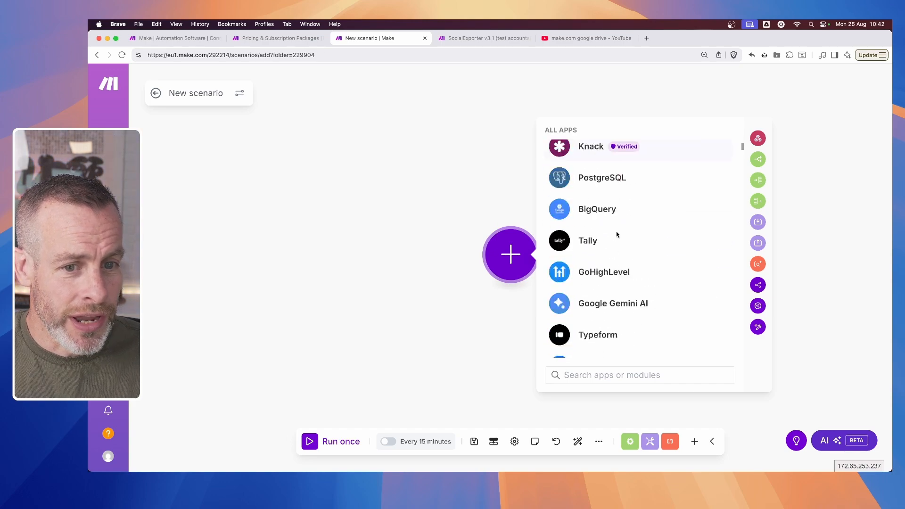
{"action": "scroll", "coordinate": [616, 234], "scroll_direction": "down", "scroll_amount": 20}
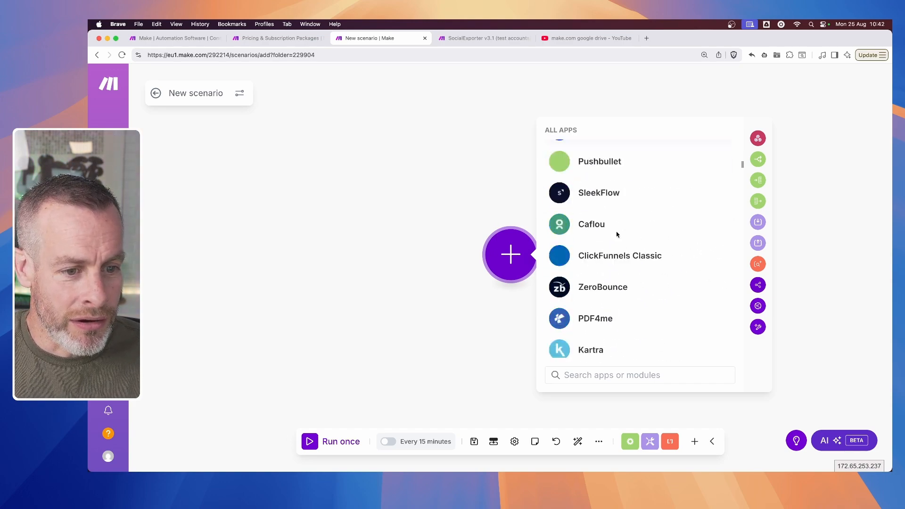
{"action": "scroll", "coordinate": [616, 234], "scroll_direction": "down", "scroll_amount": 20}
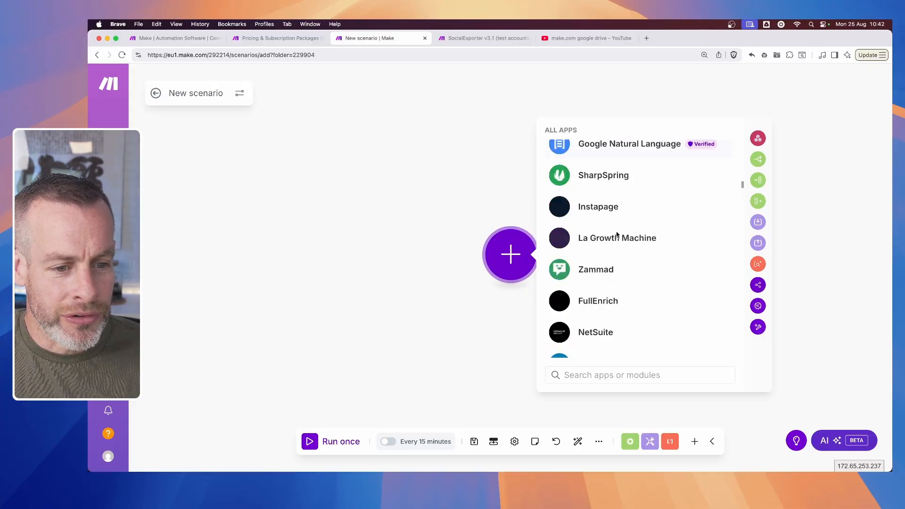
{"action": "scroll", "coordinate": [617, 232], "scroll_direction": "down", "scroll_amount": 12}
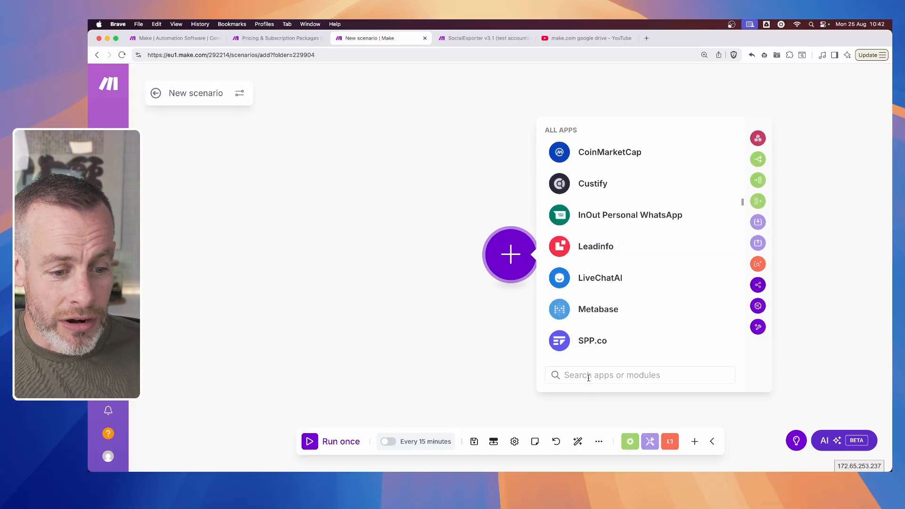
- Find the built-in Data store app and add its "Get a record" module as the new scenario's first module
{"action": "type", "text": "data"}
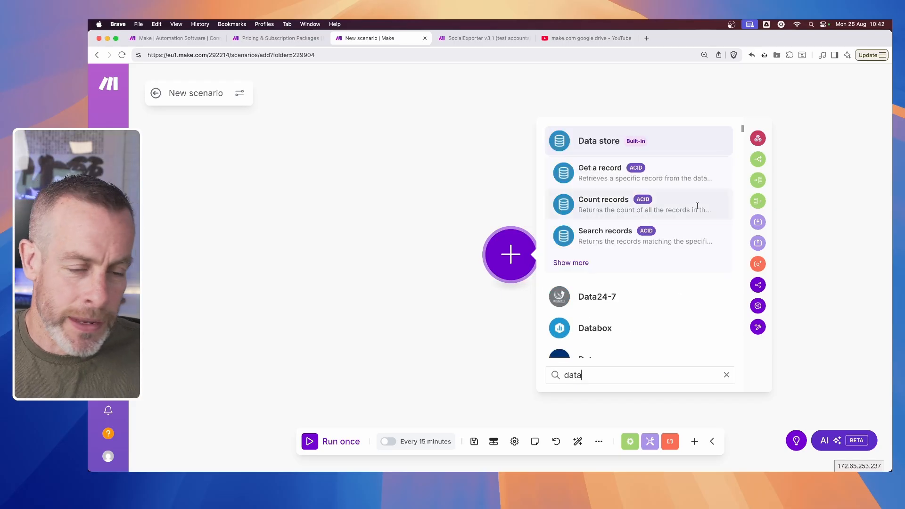
{"action": "mouse_move", "coordinate": [636, 144]}
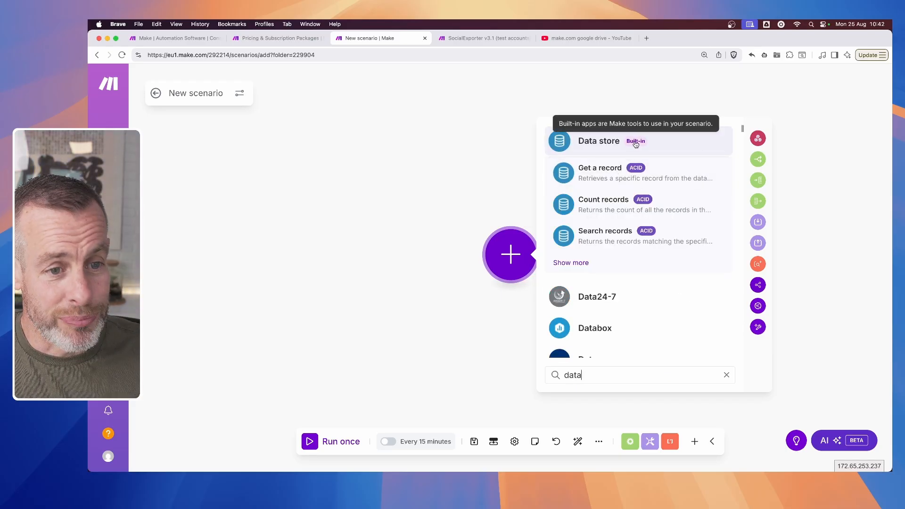
{"action": "left_click", "coordinate": [627, 144]}
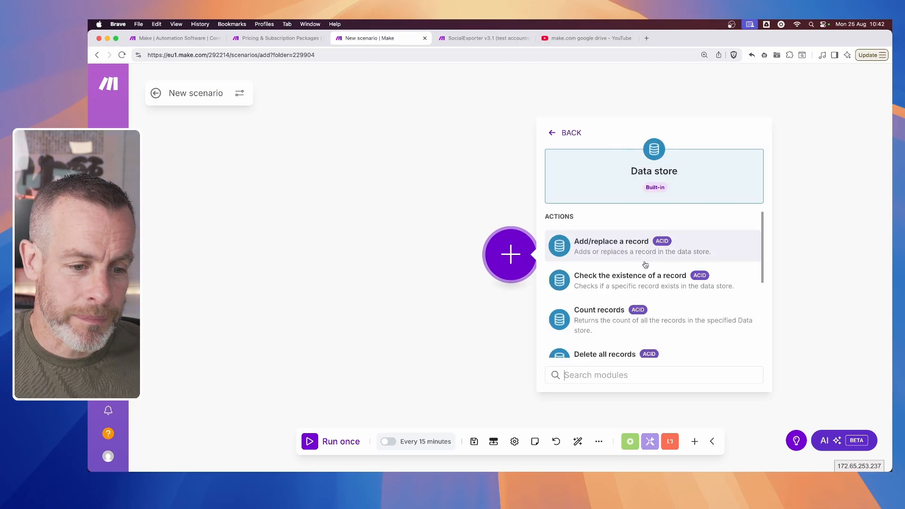
{"action": "scroll", "coordinate": [645, 264], "scroll_direction": "down", "scroll_amount": 2}
{"action": "scroll", "coordinate": [644, 259], "scroll_direction": "up", "scroll_amount": 2}
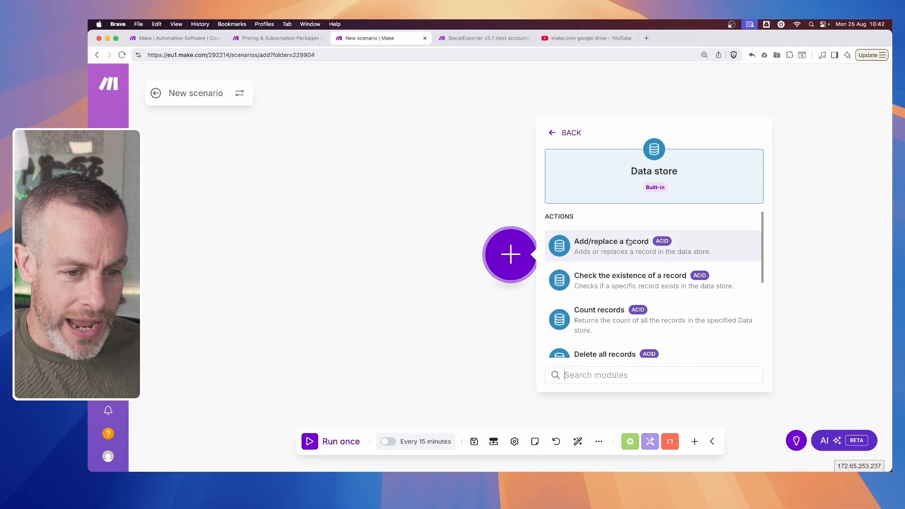
{"action": "scroll", "coordinate": [638, 251], "scroll_direction": "down", "scroll_amount": 2}
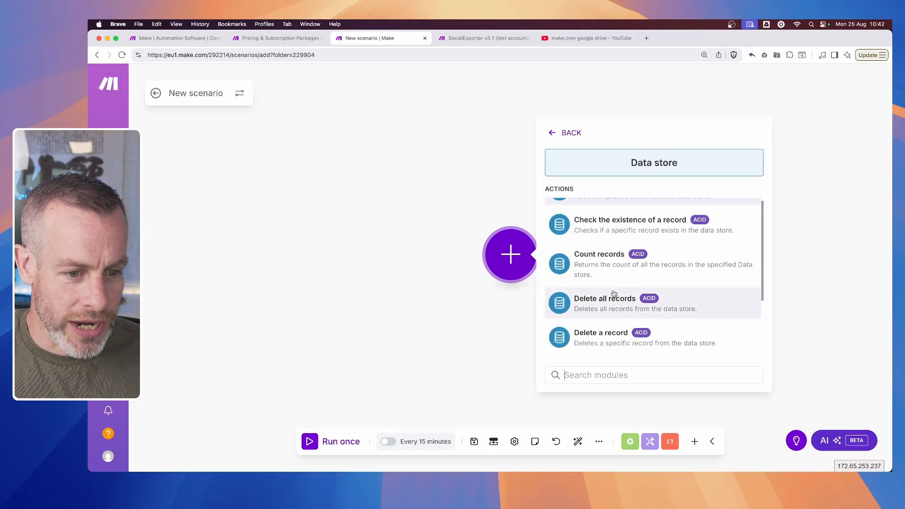
{"action": "scroll", "coordinate": [596, 306], "scroll_direction": "down", "scroll_amount": 3}
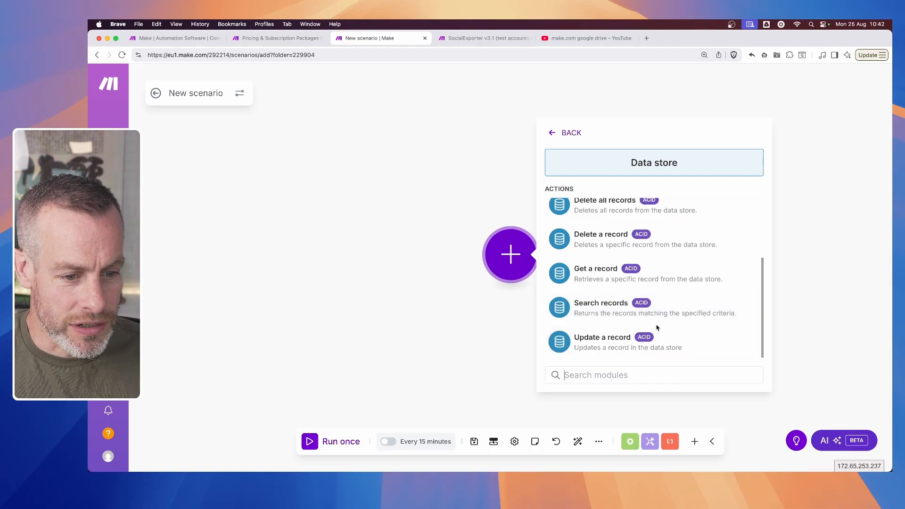
{"action": "left_click", "coordinate": [618, 281]}
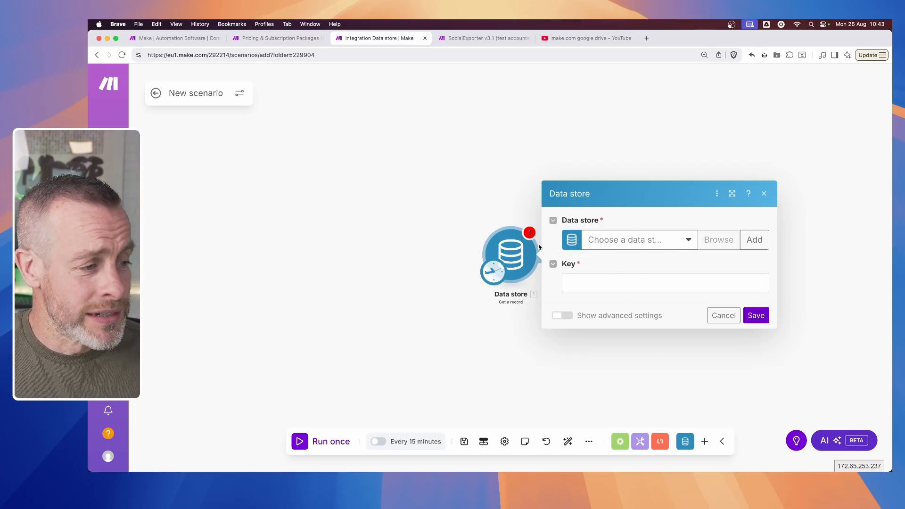
- Open the account's data stores page in a separate browser tab
{"action": "mouse_move", "coordinate": [123, 264]}
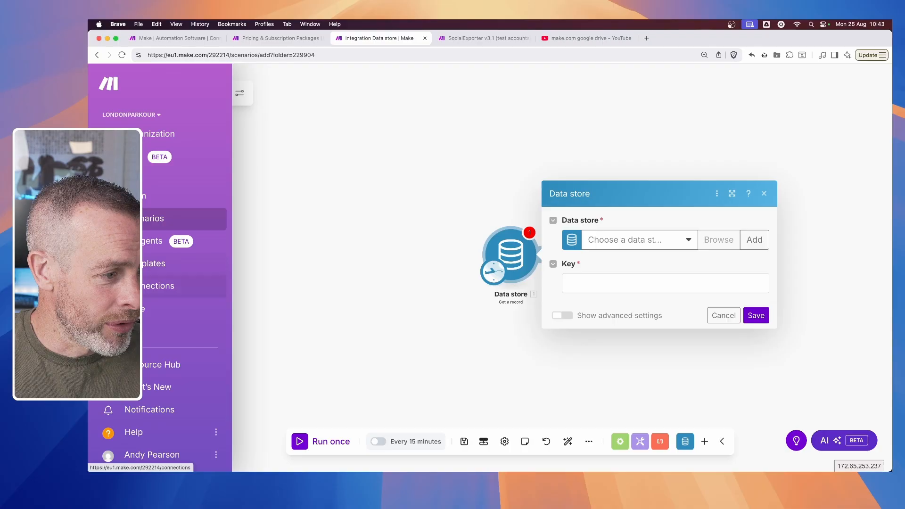
{"action": "mouse_move", "coordinate": [179, 309]}
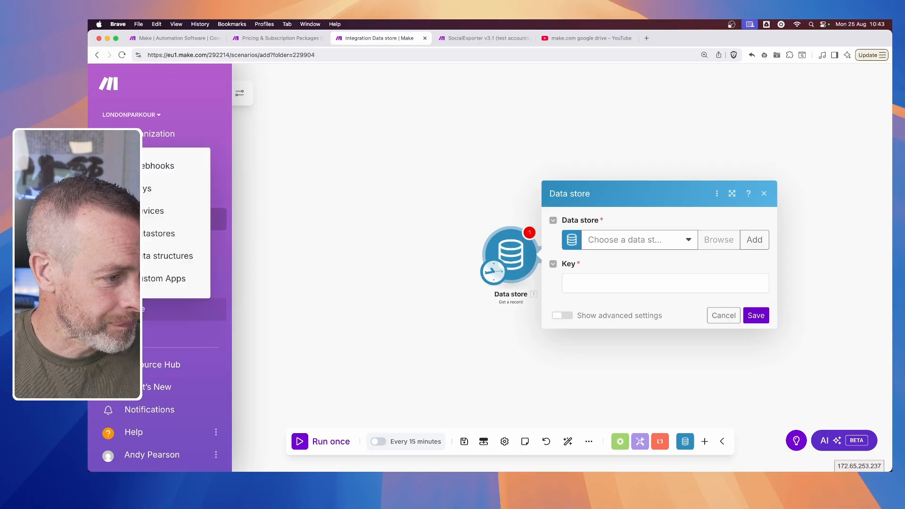
{"action": "left_click", "coordinate": [148, 234], "text": "super"}
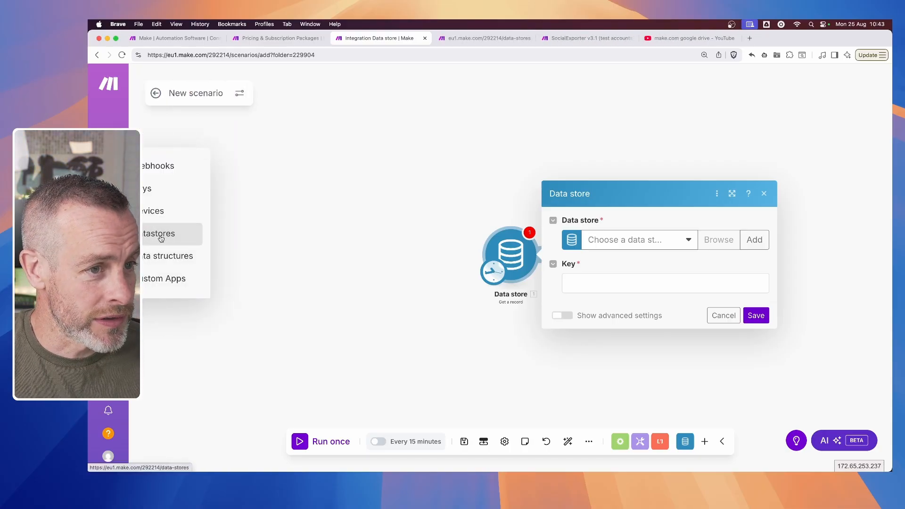
{"action": "left_click", "coordinate": [480, 38]}
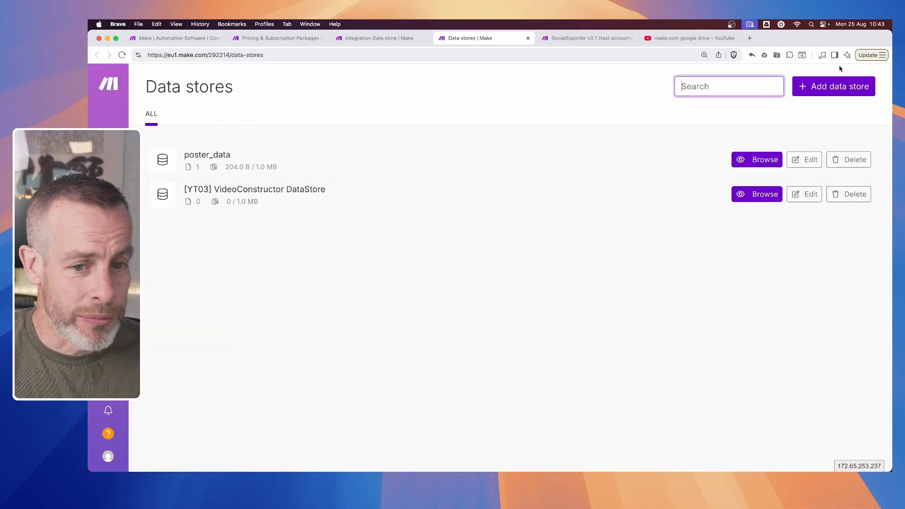
- Delete the poster_data data store and confirm the deletion
{"action": "left_click", "coordinate": [859, 160]}
{"action": "left_click", "coordinate": [859, 161]}
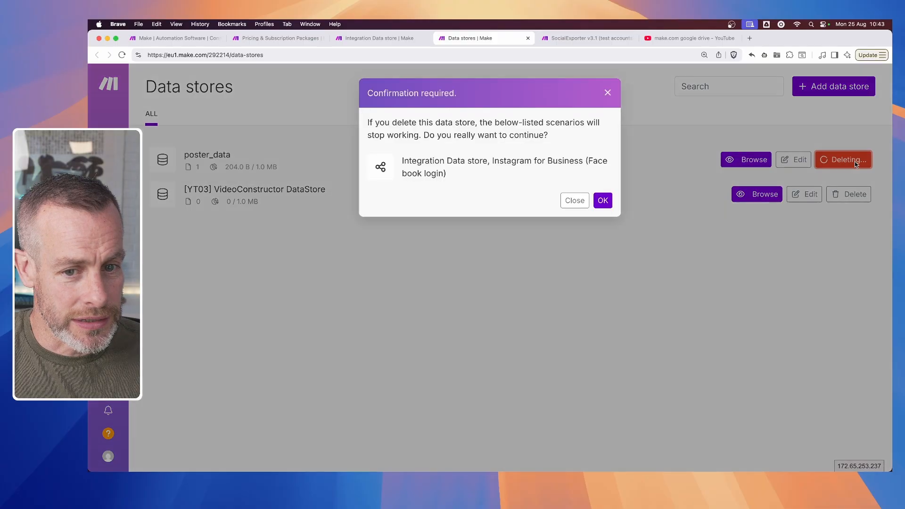
{"action": "left_click", "coordinate": [600, 202]}
- Start a new data store and name it Test_Data_Store
{"action": "left_click", "coordinate": [826, 88]}
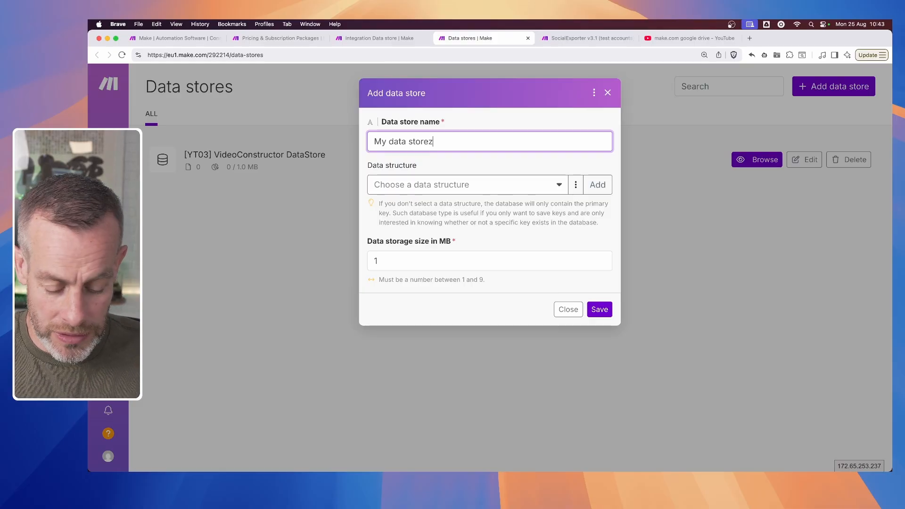
{"action": "key", "text": "super+a"}
{"action": "type", "text": "T"}
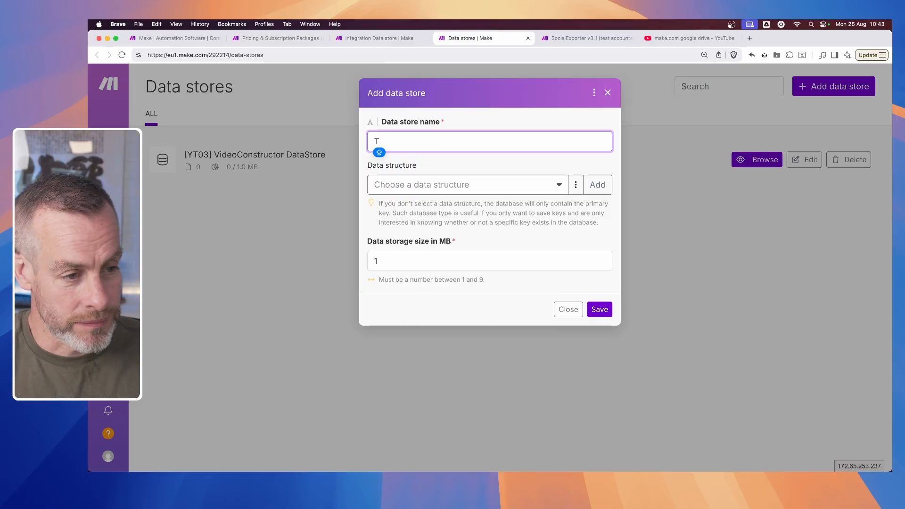
{"action": "type", "text": "est_Dat"}
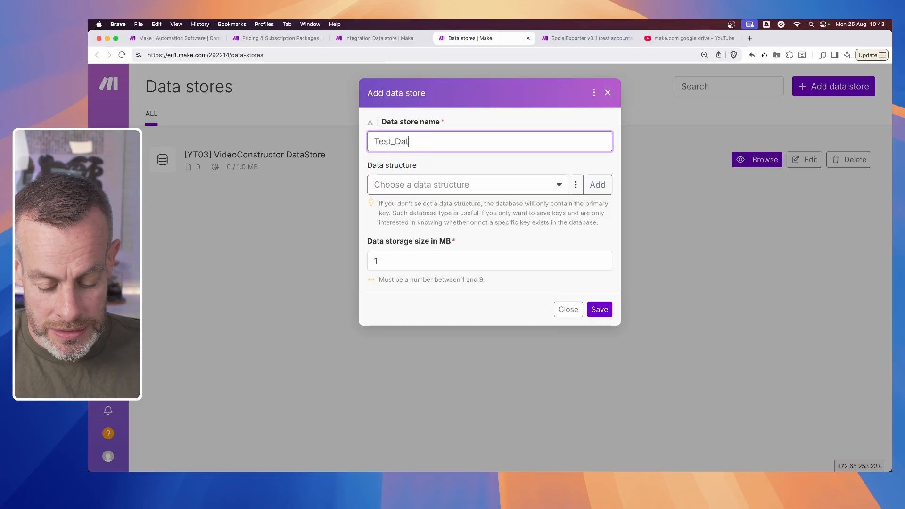
{"action": "type", "text": "a_Store"}
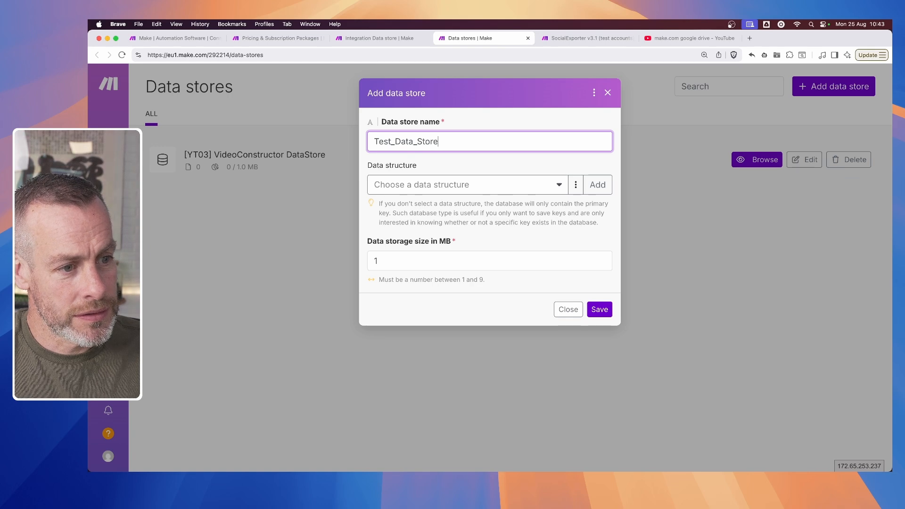
- Create a new data structure for the data store and add a first item named Description
{"action": "left_click", "coordinate": [498, 187]}
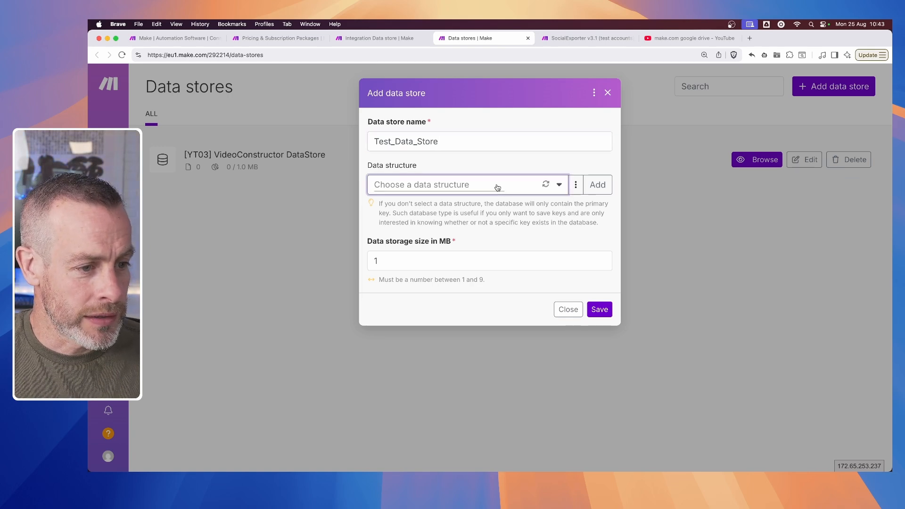
{"action": "left_click", "coordinate": [593, 188]}
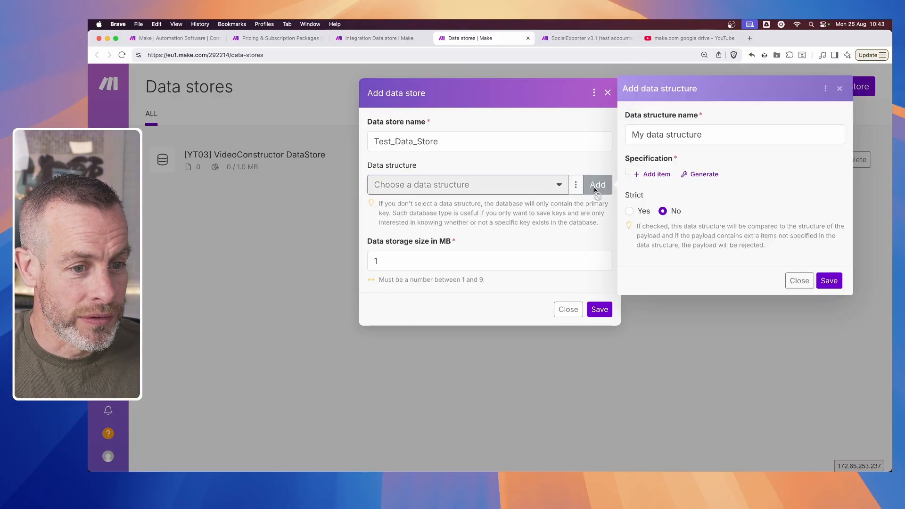
{"action": "left_click", "coordinate": [657, 175]}
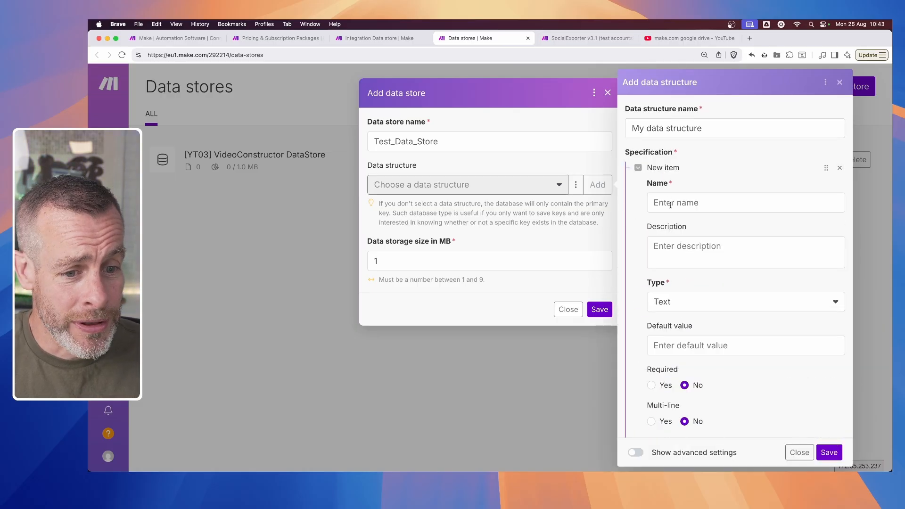
{"action": "left_click", "coordinate": [669, 197]}
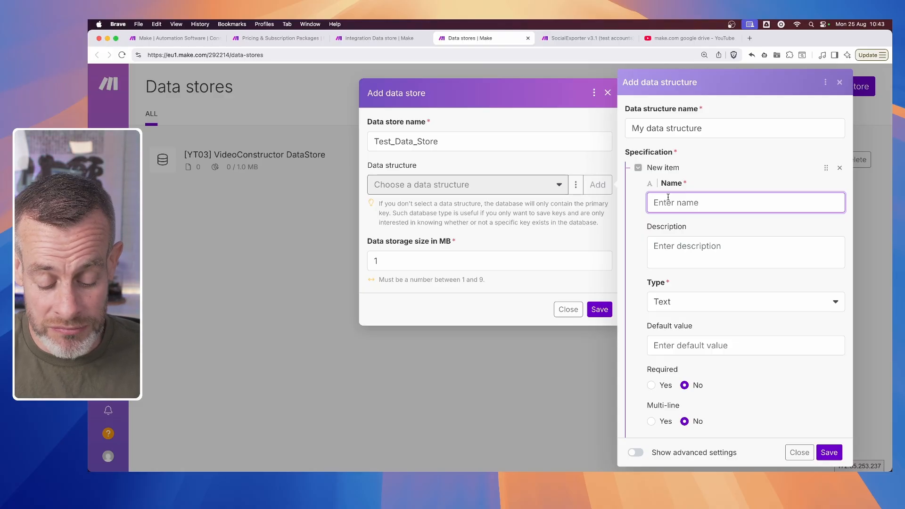
{"action": "type", "text": "Des"}
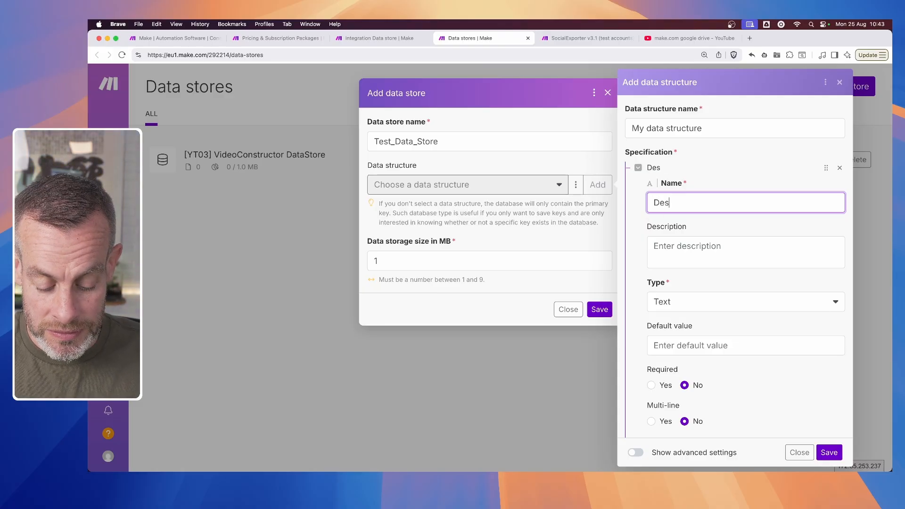
{"action": "type", "text": "cription"}
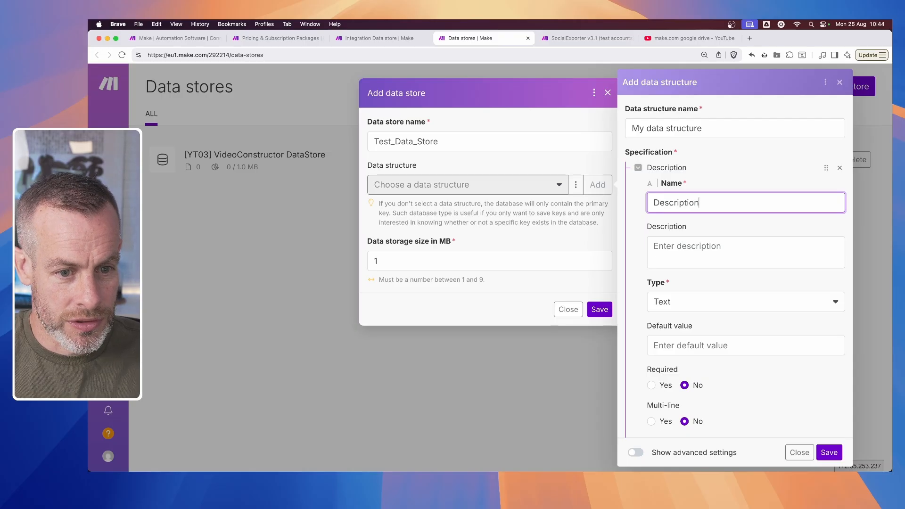
{"action": "key", "text": "Tab"}
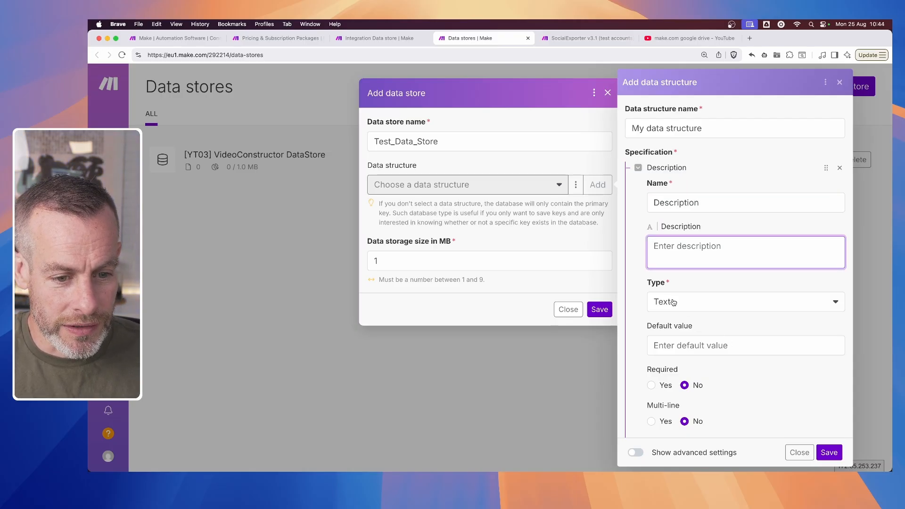
- Make the Description item required and allow multi-line text in it
{"action": "scroll", "coordinate": [731, 398], "scroll_direction": "down", "scroll_amount": 3}
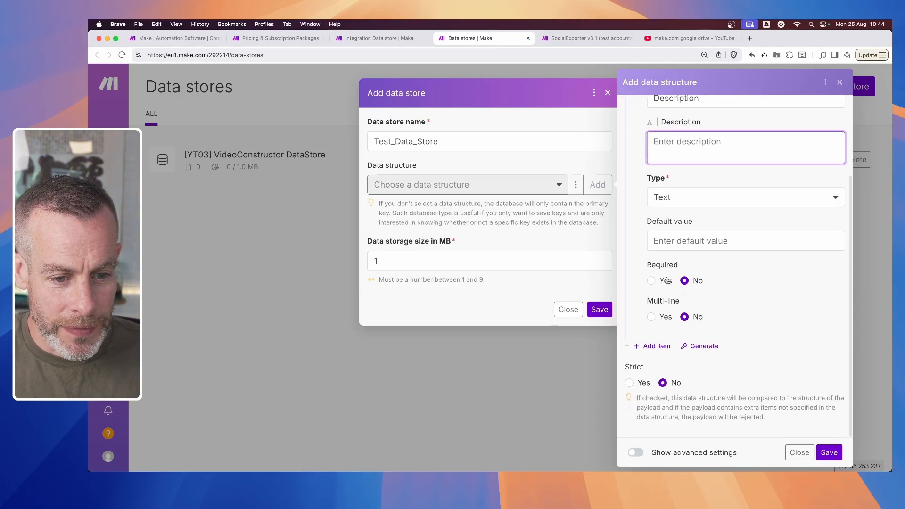
{"action": "left_click", "coordinate": [652, 281]}
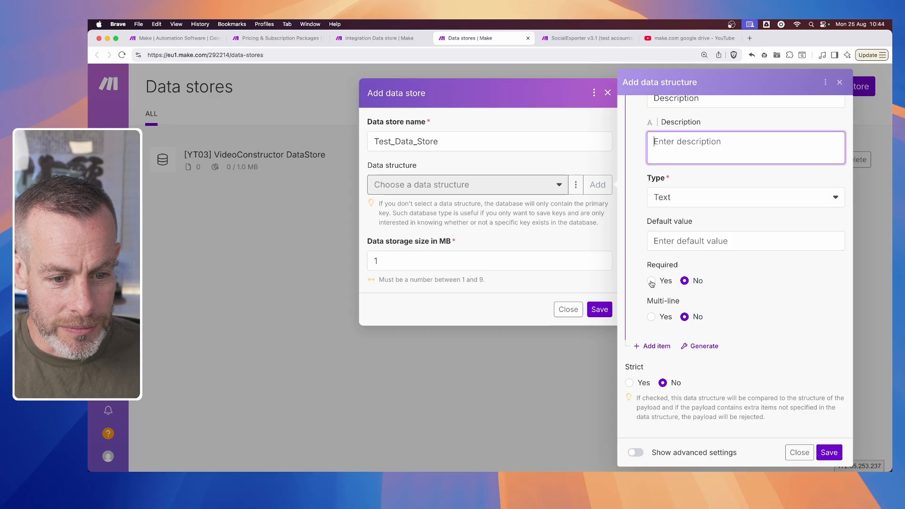
{"action": "left_click", "coordinate": [661, 319]}
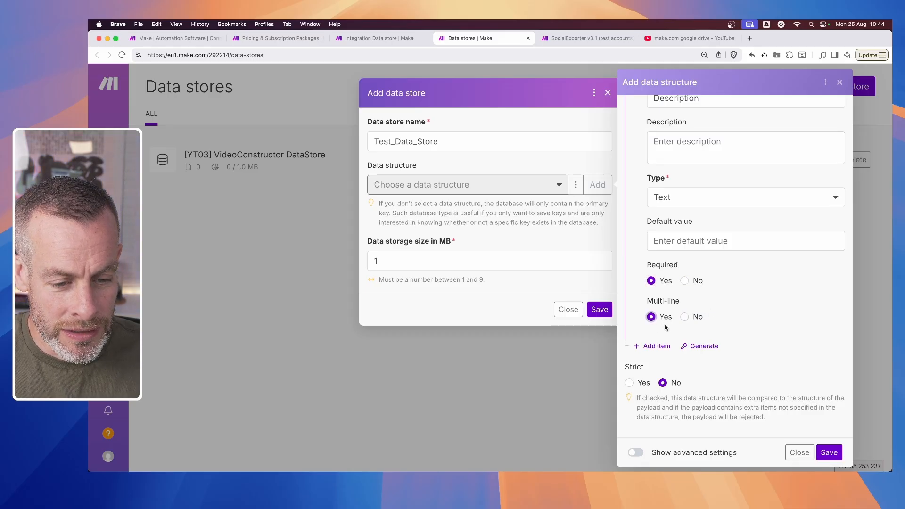
- Add a second text item named Video_URL to the data structure and make it required
{"action": "left_click", "coordinate": [657, 346]}
{"action": "scroll", "coordinate": [707, 335], "scroll_direction": "down", "scroll_amount": 3}
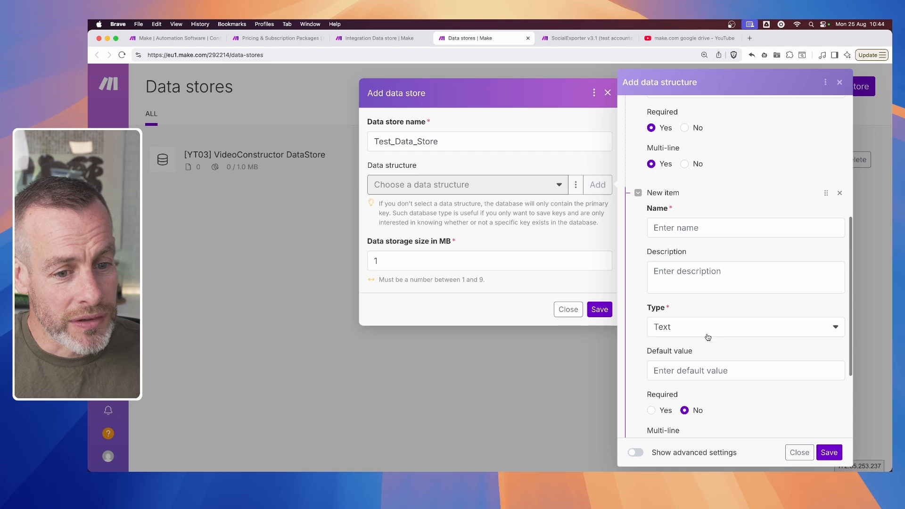
{"action": "left_click", "coordinate": [658, 231]}
{"action": "type", "text": "Vi"}
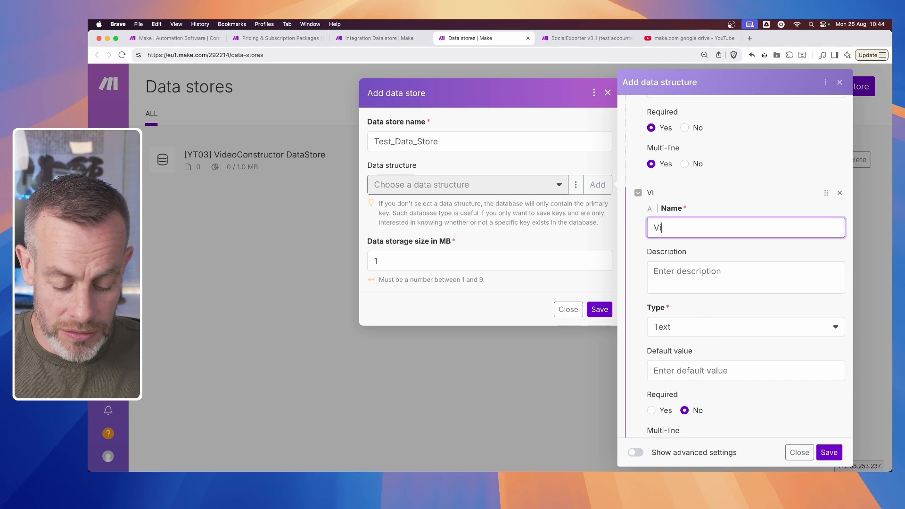
{"action": "type", "text": "deo_U"}
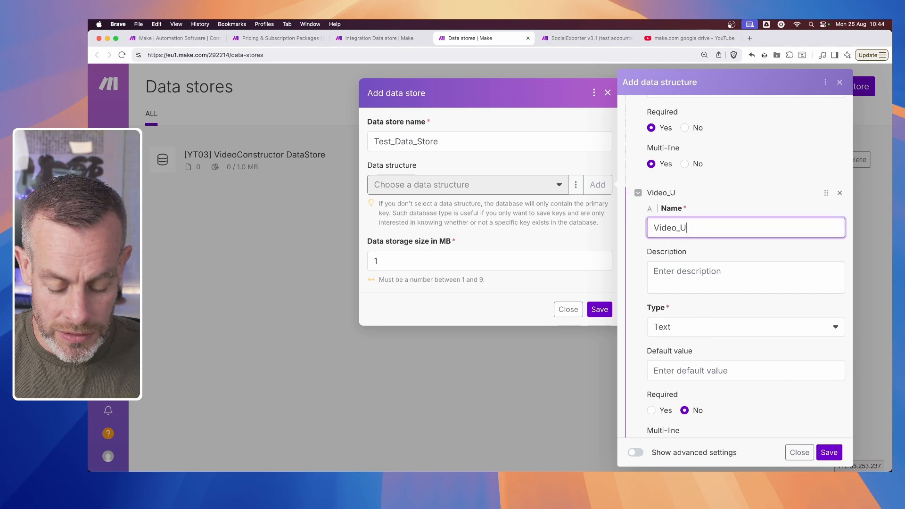
{"action": "type", "text": "RL"}
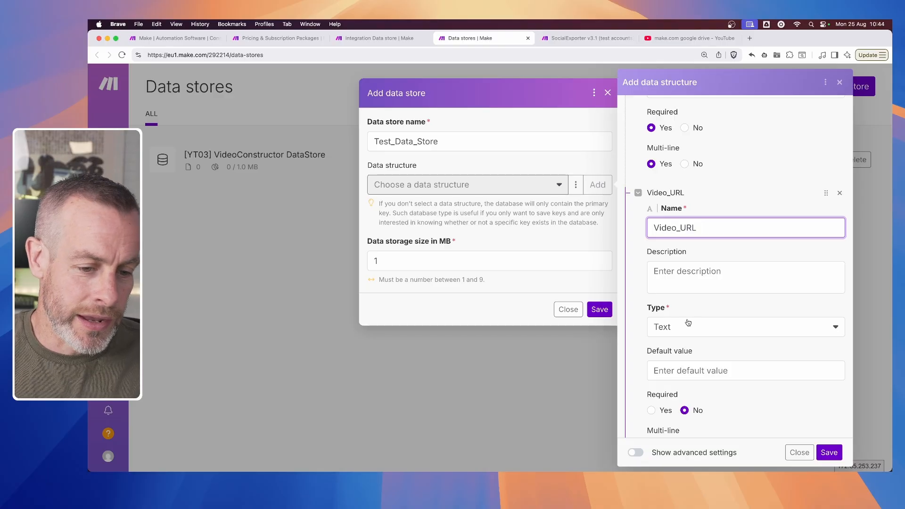
{"action": "scroll", "coordinate": [697, 361], "scroll_direction": "down", "scroll_amount": 2}
{"action": "left_click", "coordinate": [652, 337]}
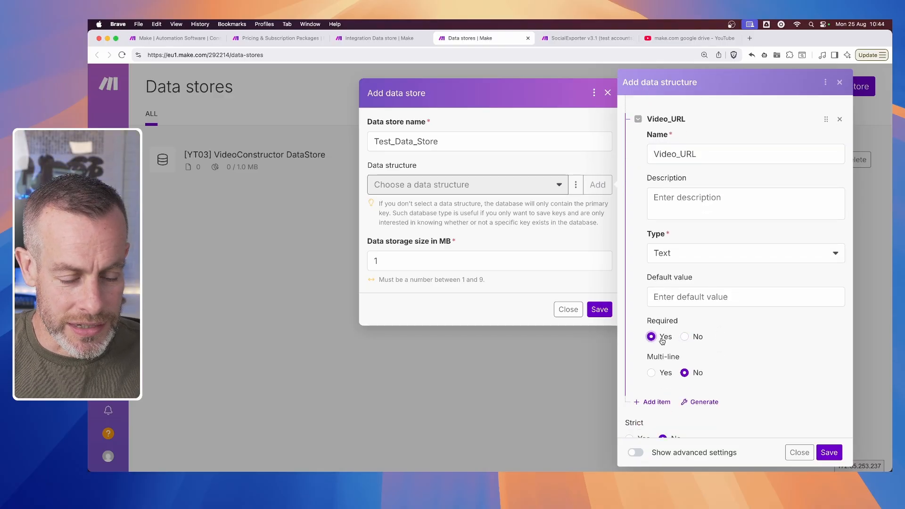
- Save the data structure and the Test_Data_Store data store
{"action": "scroll", "coordinate": [655, 332], "scroll_direction": "down", "scroll_amount": 2}
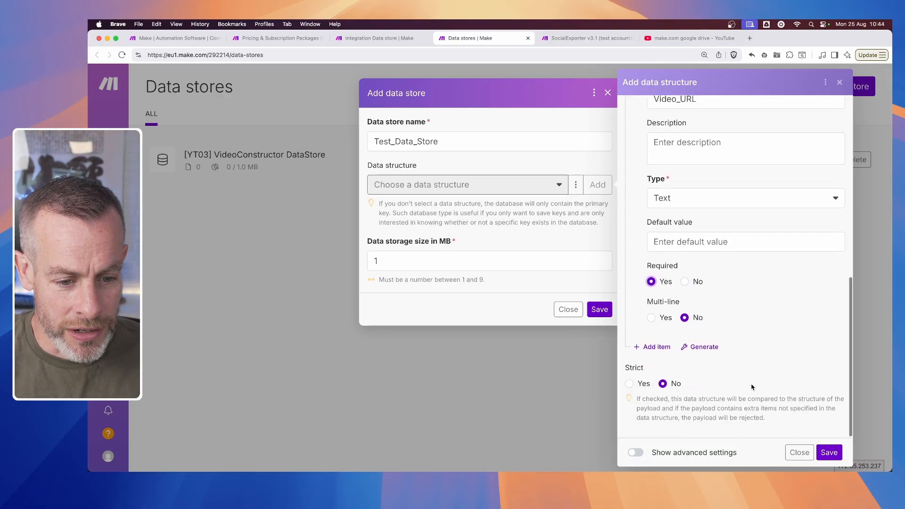
{"action": "scroll", "coordinate": [752, 384], "scroll_direction": "up", "scroll_amount": 3}
{"action": "scroll", "coordinate": [751, 384], "scroll_direction": "down", "scroll_amount": 2}
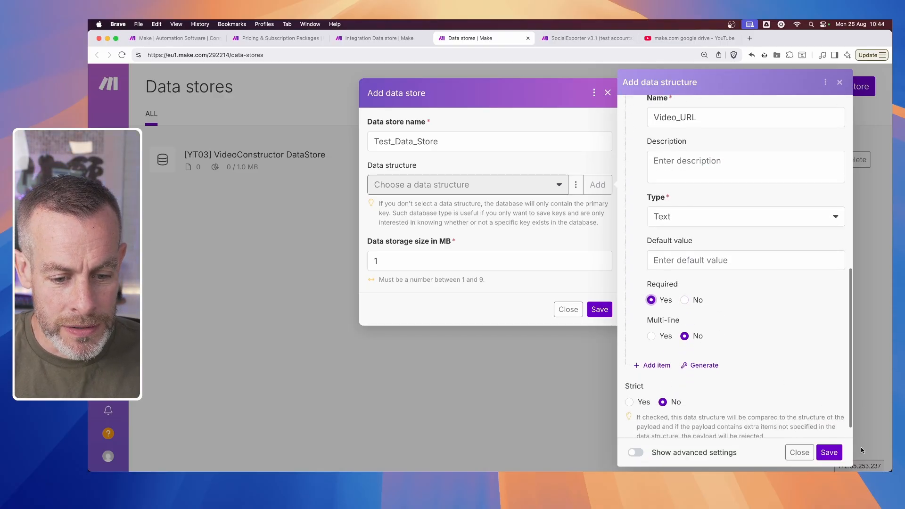
{"action": "left_click", "coordinate": [830, 453]}
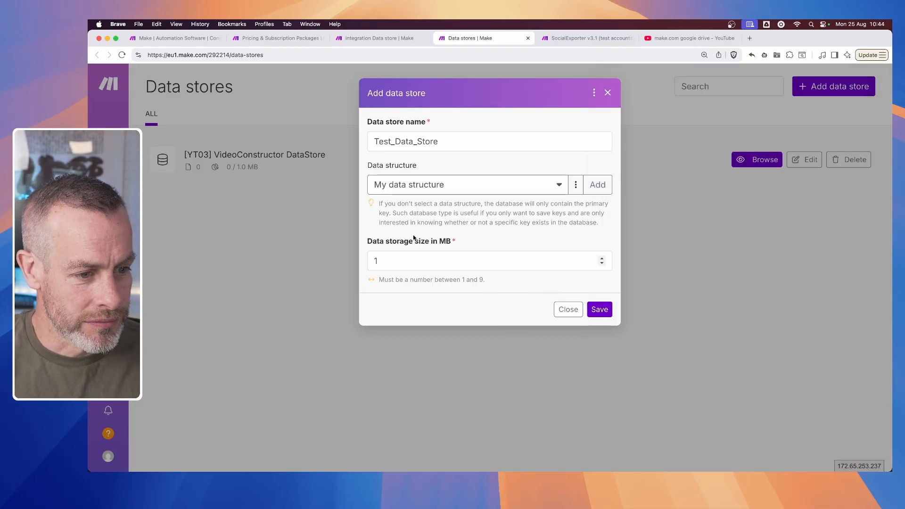
{"action": "left_click", "coordinate": [598, 312]}
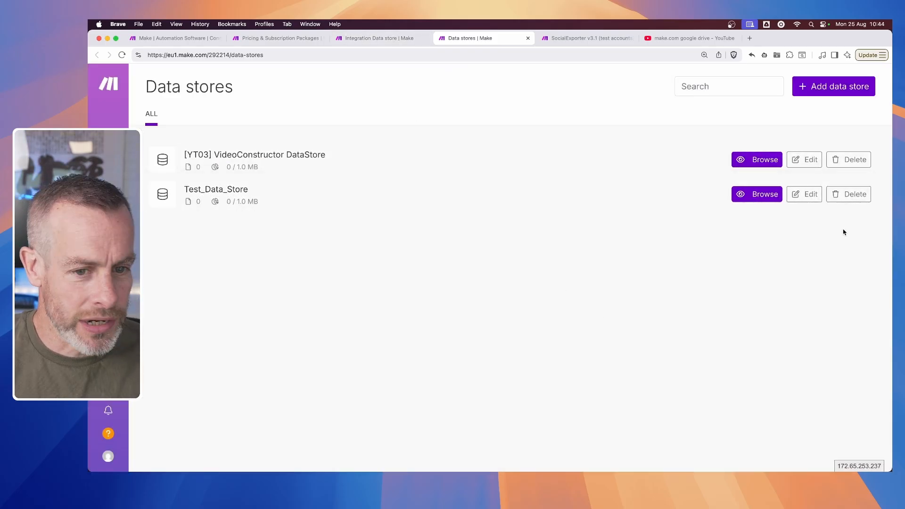
- Browse the records of Test_Data_Store and add a new record with the key 1
{"action": "left_click", "coordinate": [773, 196]}
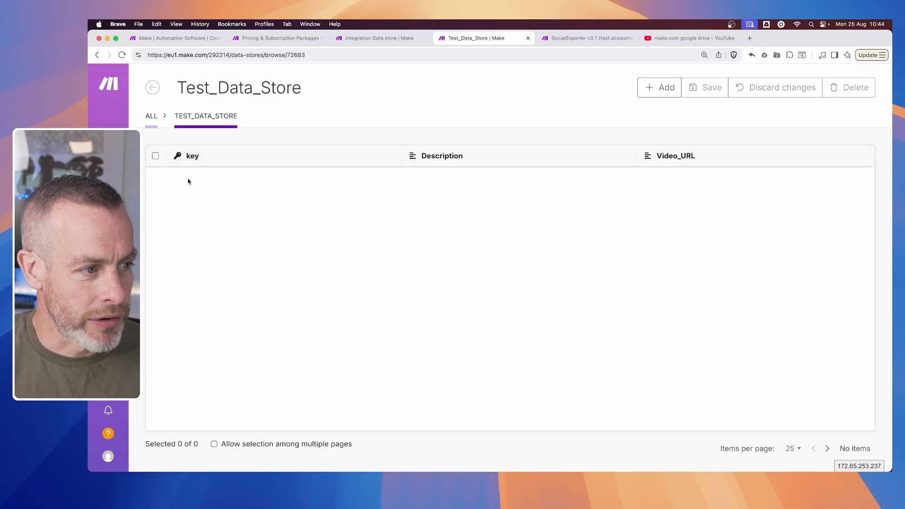
{"action": "left_click", "coordinate": [651, 89]}
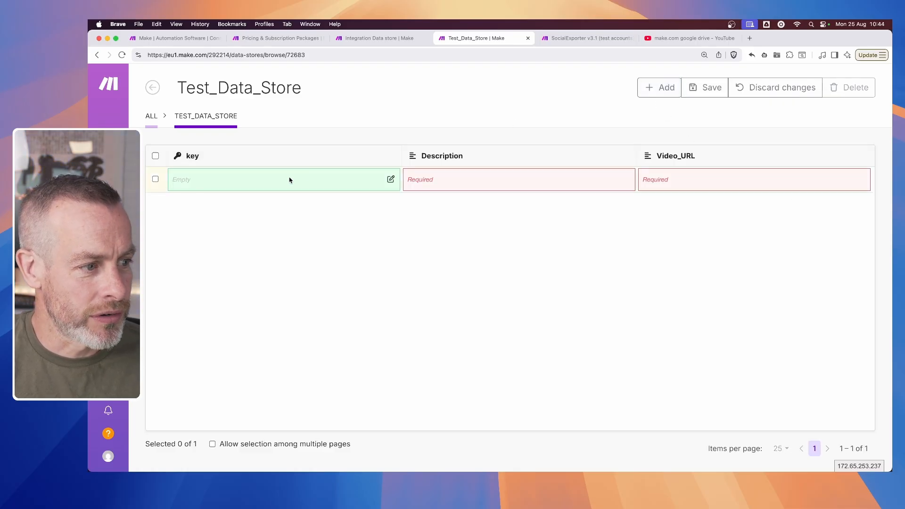
{"action": "left_click", "coordinate": [179, 181]}
{"action": "type", "text": "1"}
{"action": "left_click", "coordinate": [452, 231]}
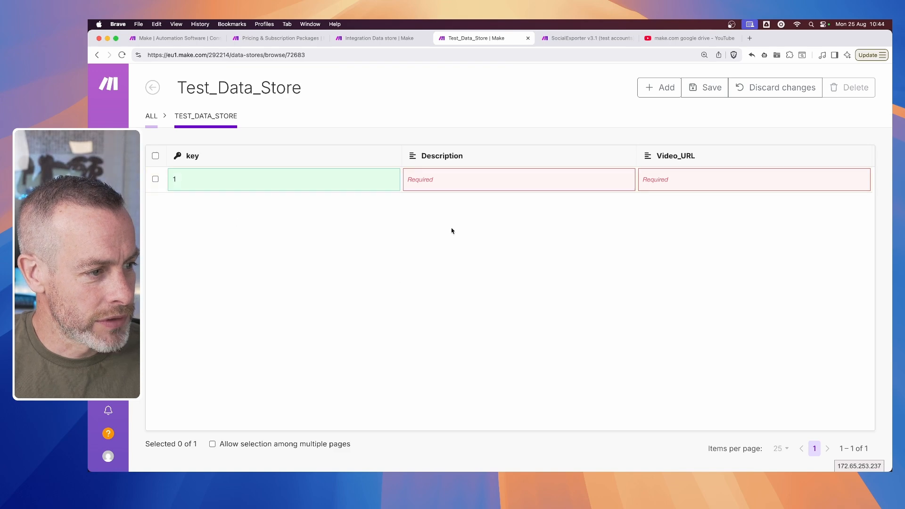
- Enter "This is test description field" as the new record's Description
{"action": "left_click", "coordinate": [421, 180]}
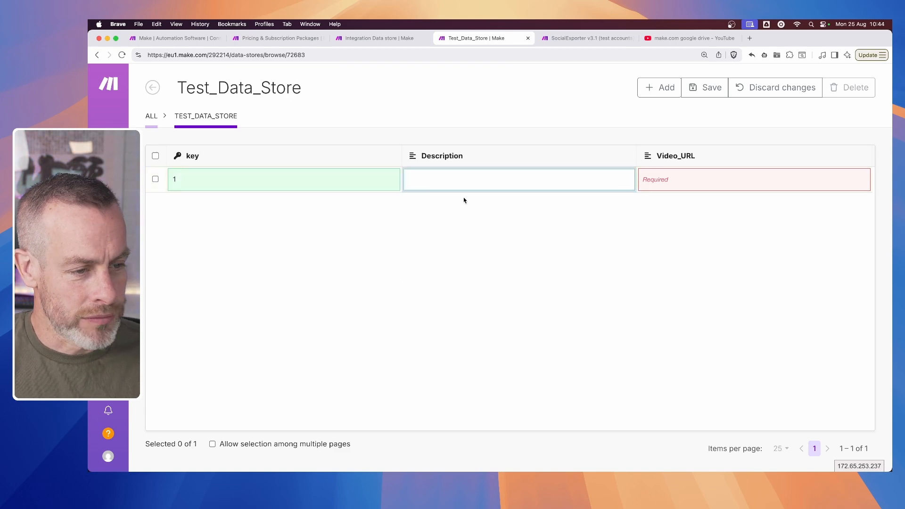
{"action": "type", "text": "This is "}
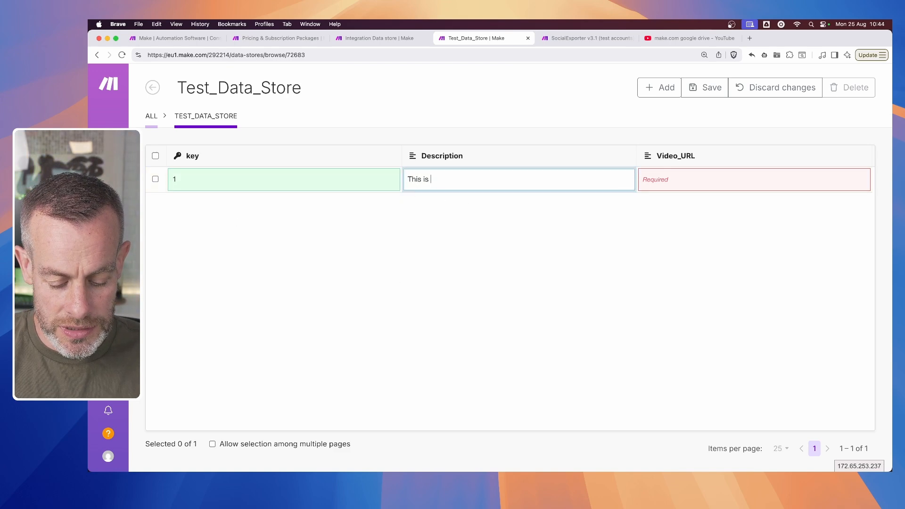
{"action": "type", "text": "test "}
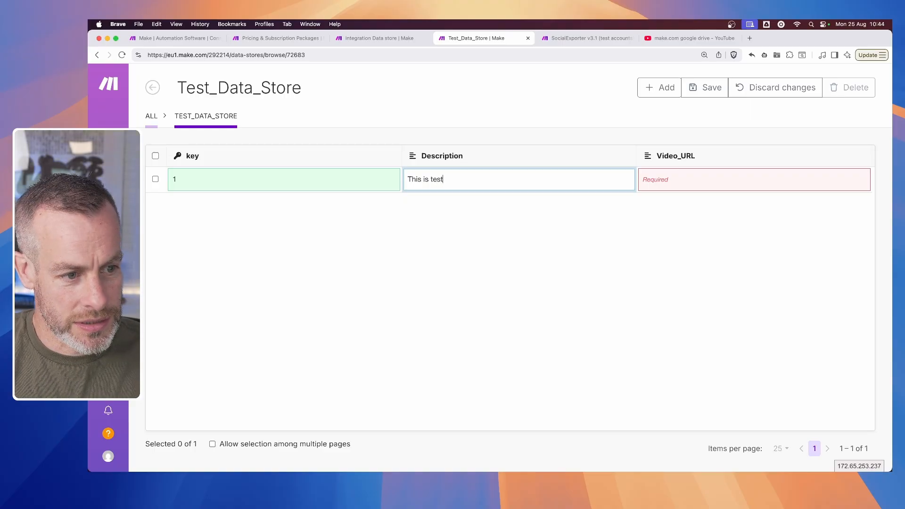
{"action": "type", "text": "decsription f"}
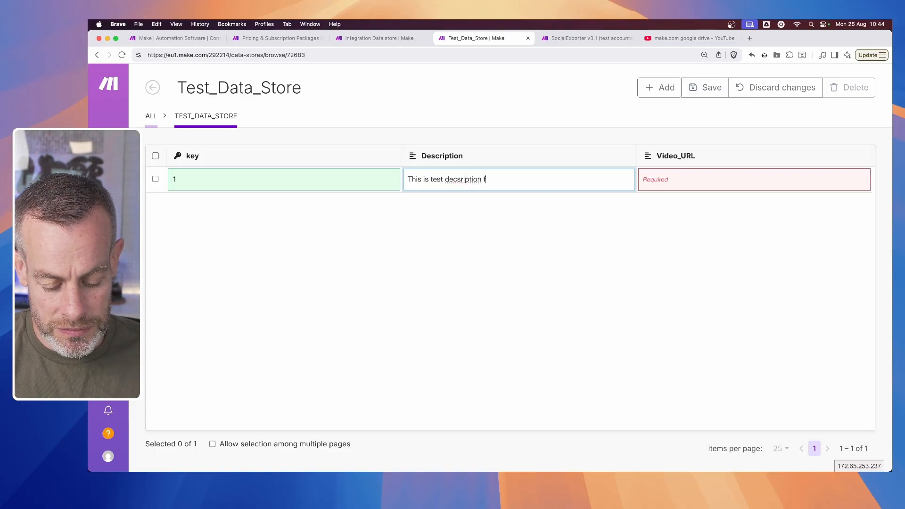
{"action": "type", "text": "ield"}
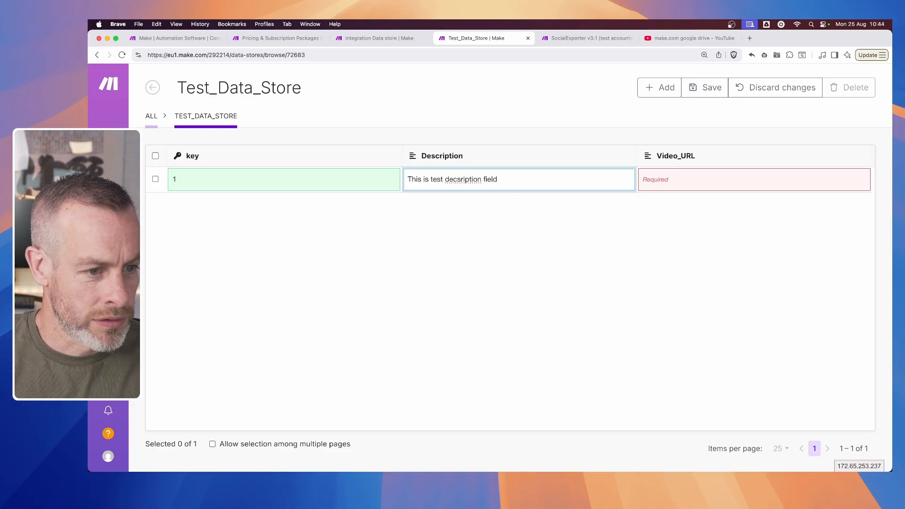
{"action": "left_click", "coordinate": [460, 179]}
{"action": "key", "text": "BackSpace"}
{"action": "type", "text": "c"}
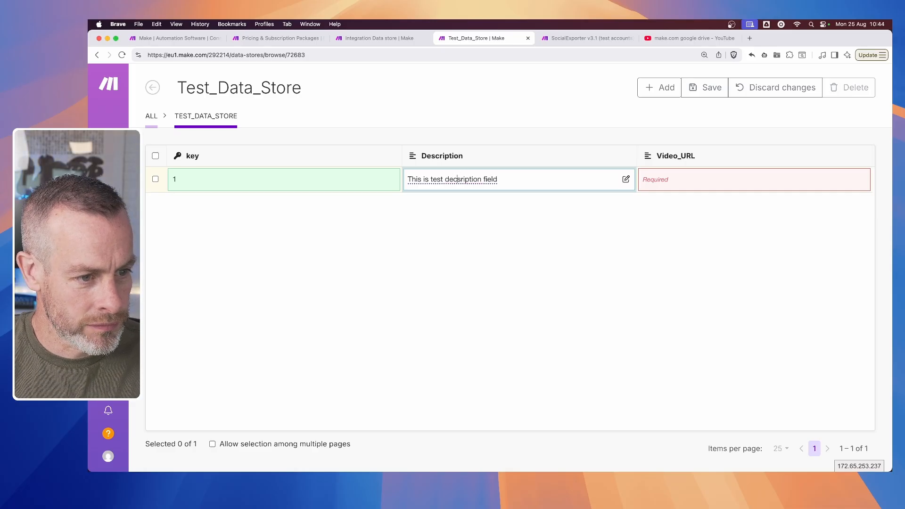
- Open the Tutorial-vaulting-dash-7-rail-dash.mp4 video from londonparkour.synology.me in a new browser tab and copy its full address
{"action": "left_click", "coordinate": [670, 180]}
{"action": "left_click", "coordinate": [659, 184]}
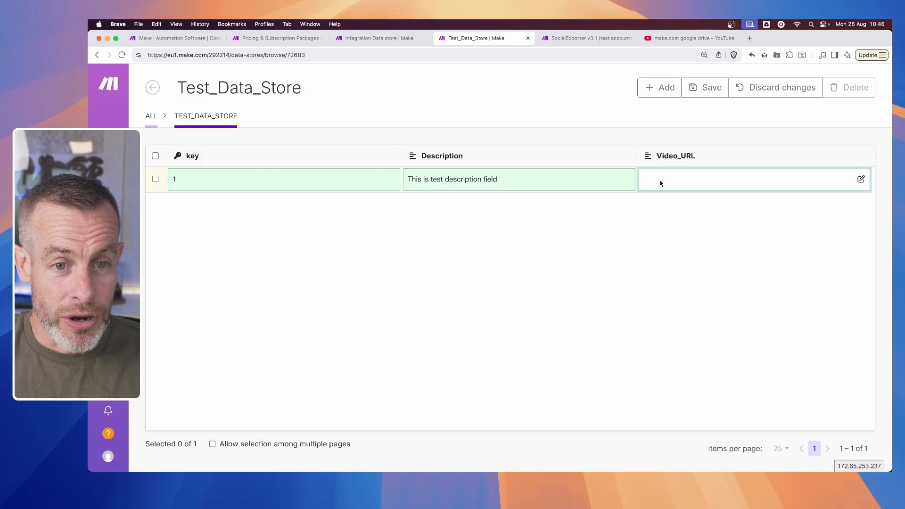
{"action": "left_click", "coordinate": [750, 39]}
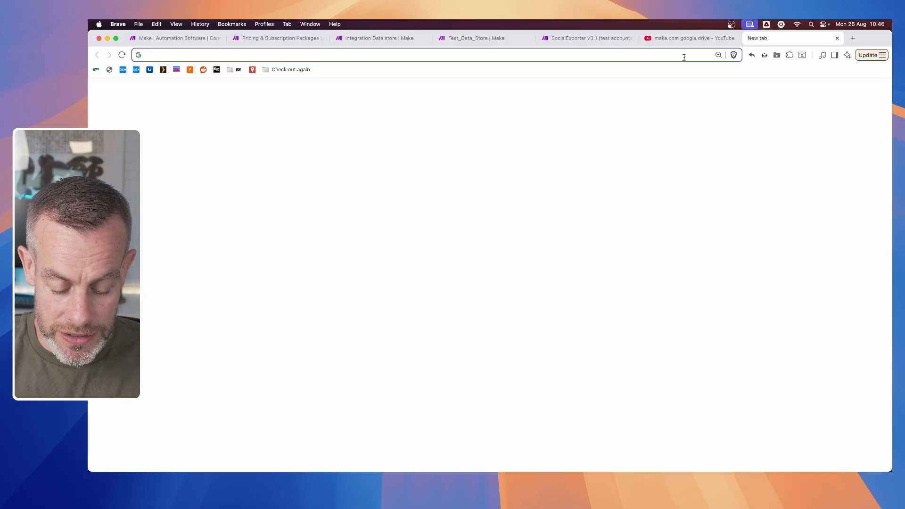
{"action": "type", "text": "syno"}
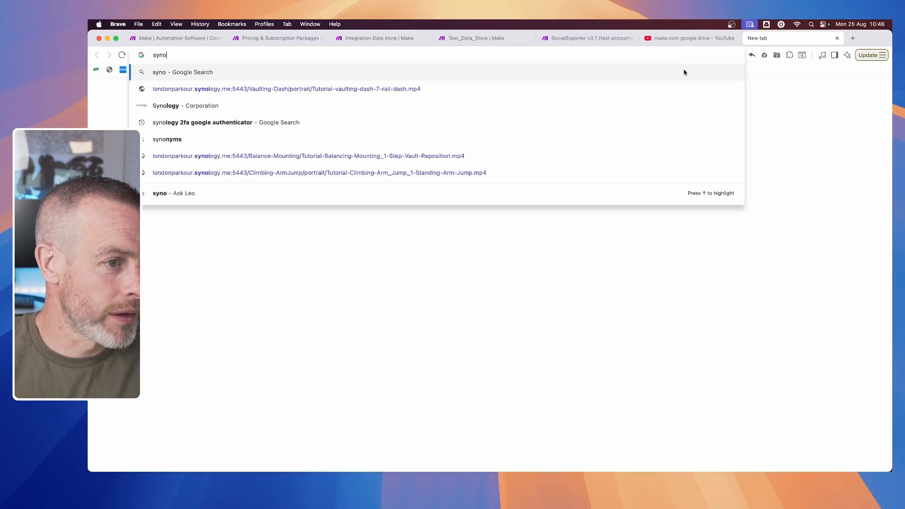
{"action": "left_click", "coordinate": [549, 94]}
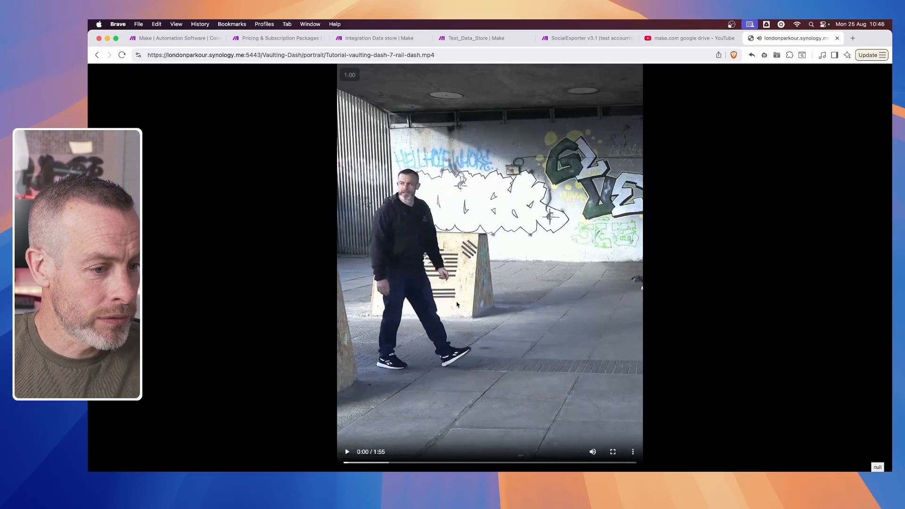
{"action": "left_click", "coordinate": [449, 53]}
{"action": "key", "text": "super+c"}
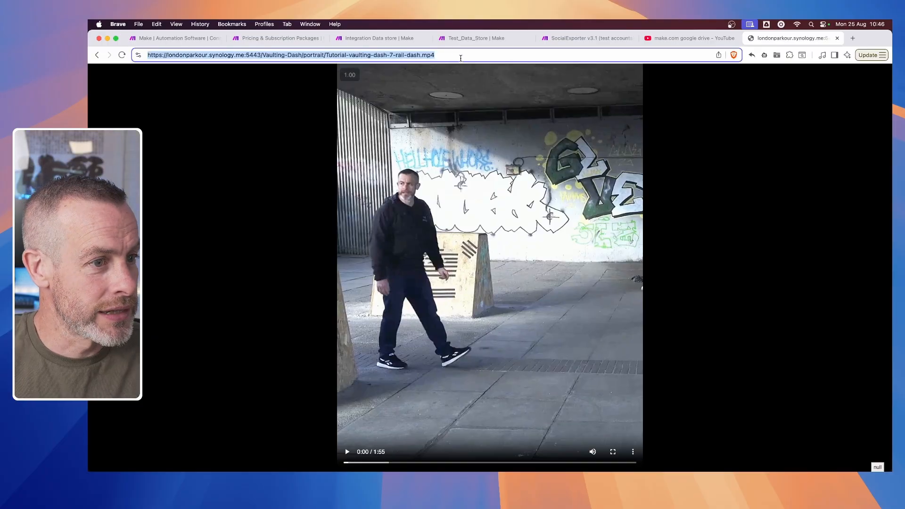
- Return to Test_Data_Store and paste the copied video address into the record's Video_URL field
{"action": "left_click", "coordinate": [465, 39]}
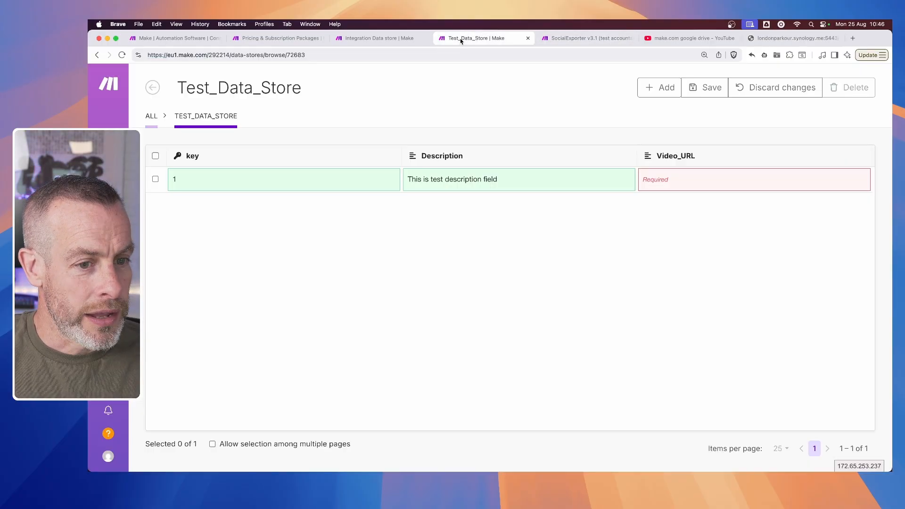
{"action": "double_click", "coordinate": [660, 181]}
{"action": "key", "text": "super+v"}
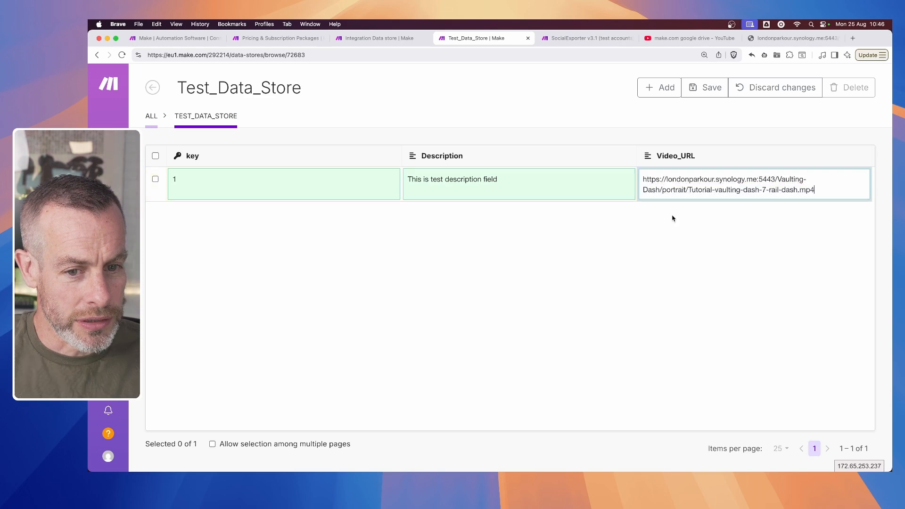
- Save the new record in Test_Data_Store and return to the new scenario with the Data store module
{"action": "left_click", "coordinate": [718, 240]}
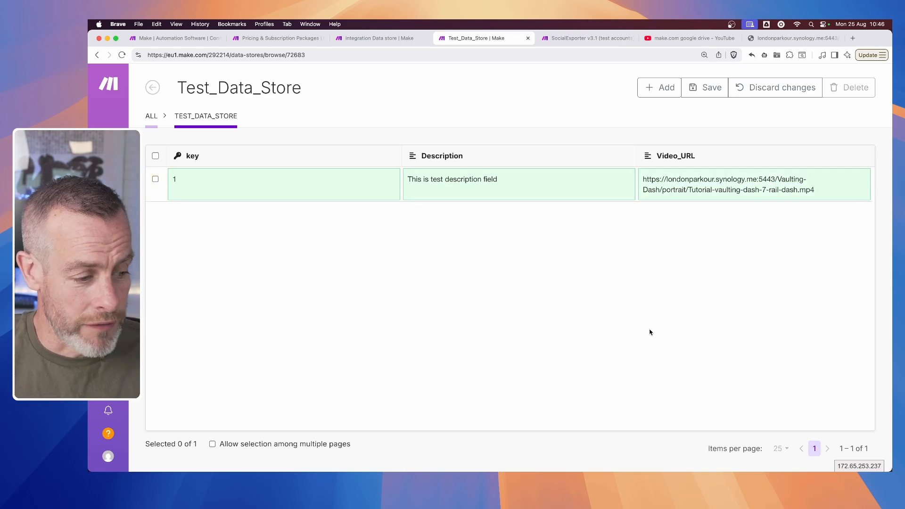
{"action": "left_click", "coordinate": [706, 87]}
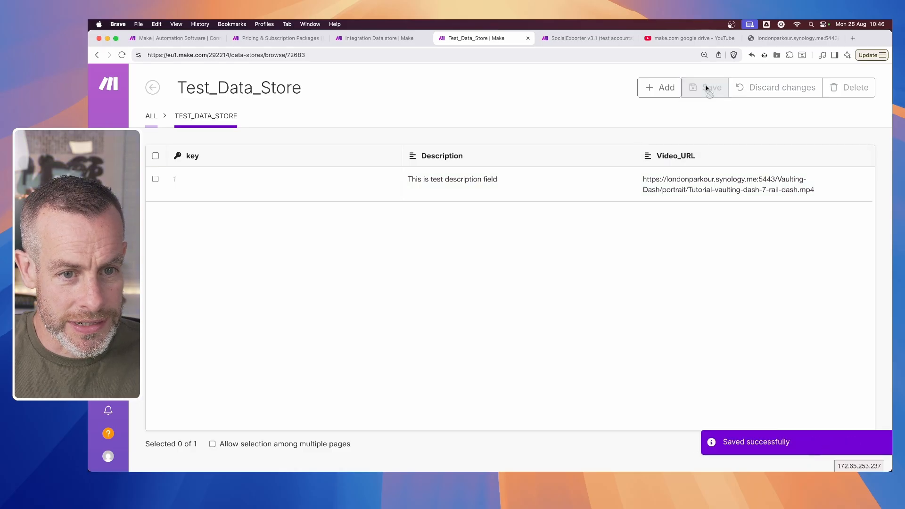
{"action": "left_click", "coordinate": [388, 38]}
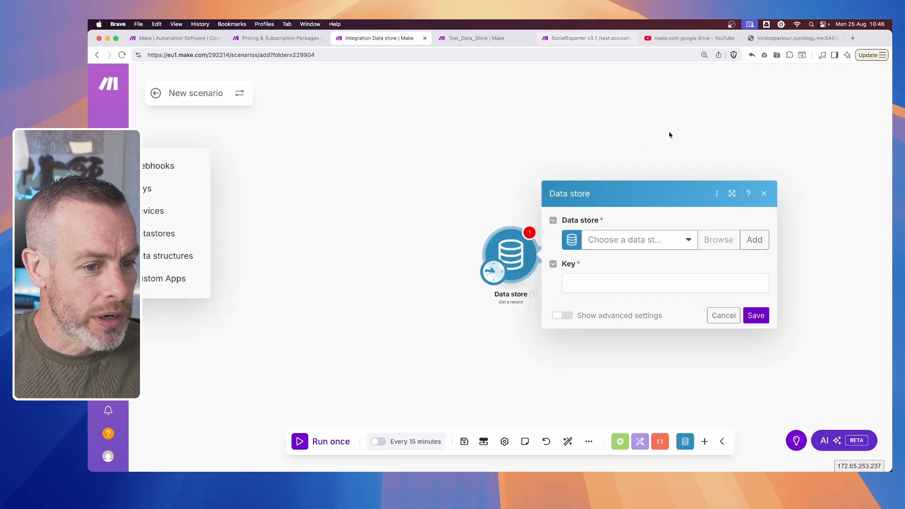
- Configure the Data store module to get the record with key 1 from Test_Data_Store and save its settings
{"action": "left_click", "coordinate": [765, 196]}
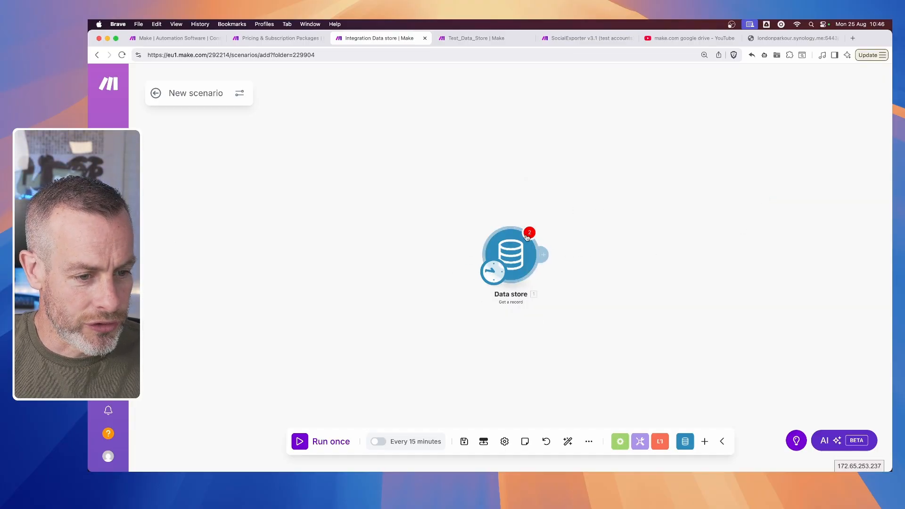
{"action": "left_click", "coordinate": [522, 251]}
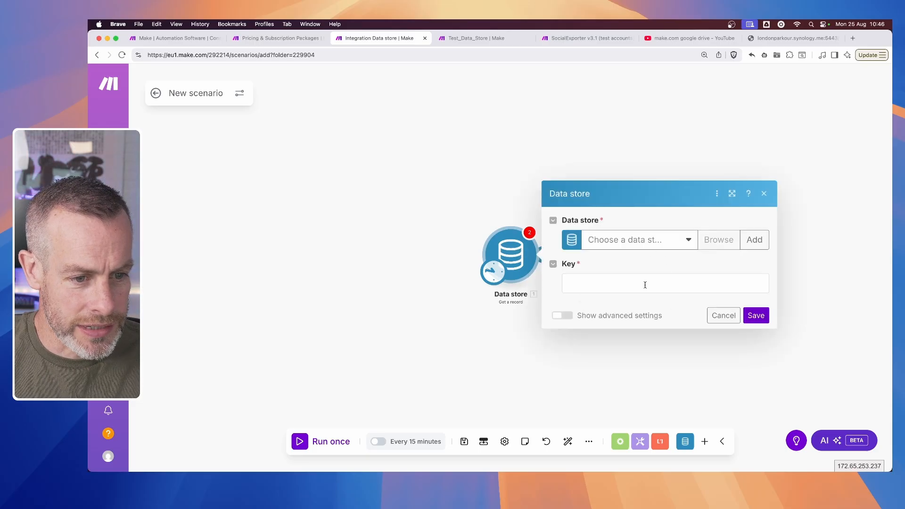
{"action": "left_click", "coordinate": [689, 242]}
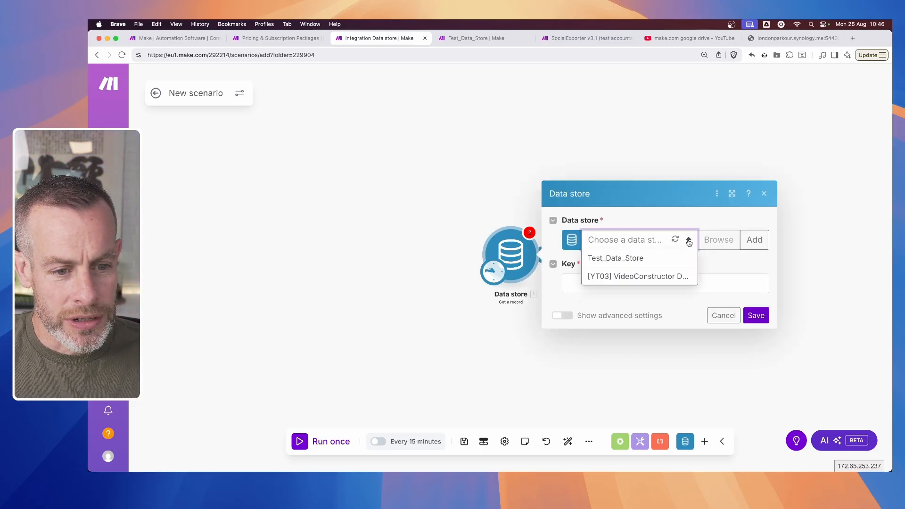
{"action": "left_click", "coordinate": [647, 265]}
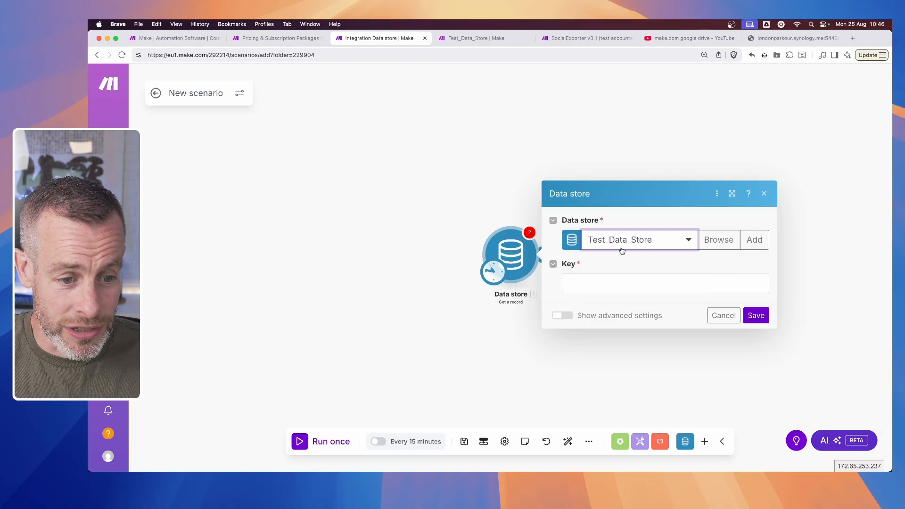
{"action": "left_click", "coordinate": [583, 285]}
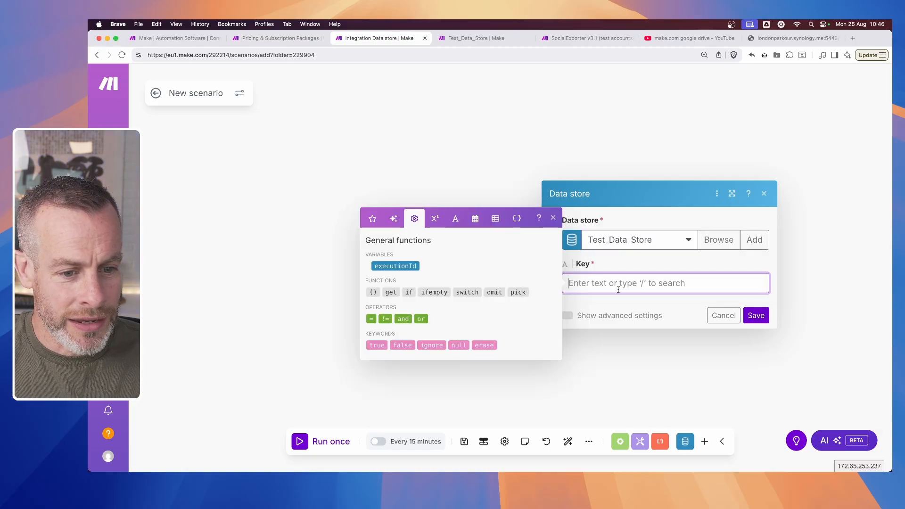
{"action": "type", "text": "1"}
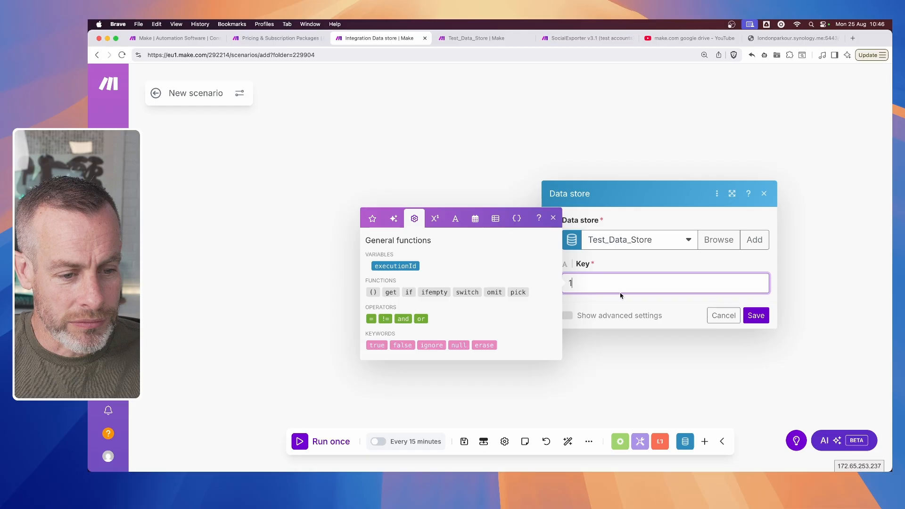
{"action": "left_click", "coordinate": [663, 265]}
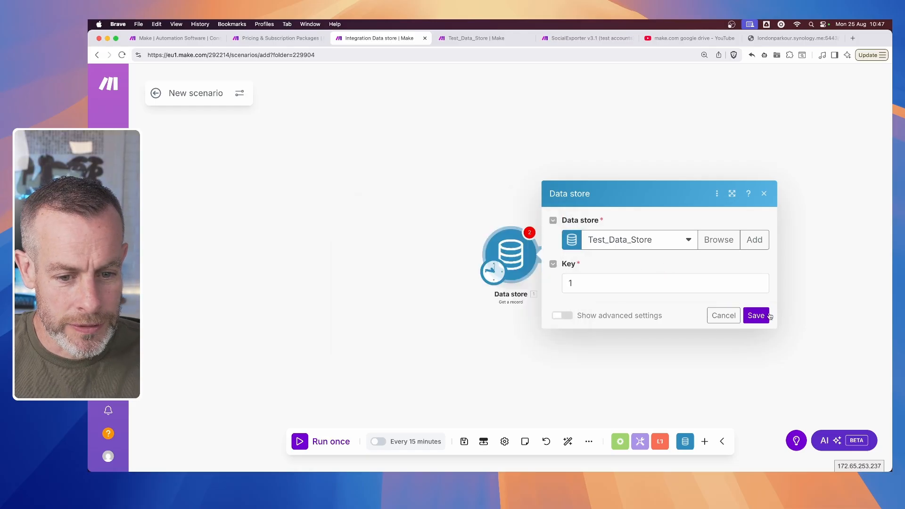
{"action": "left_click", "coordinate": [756, 316]}
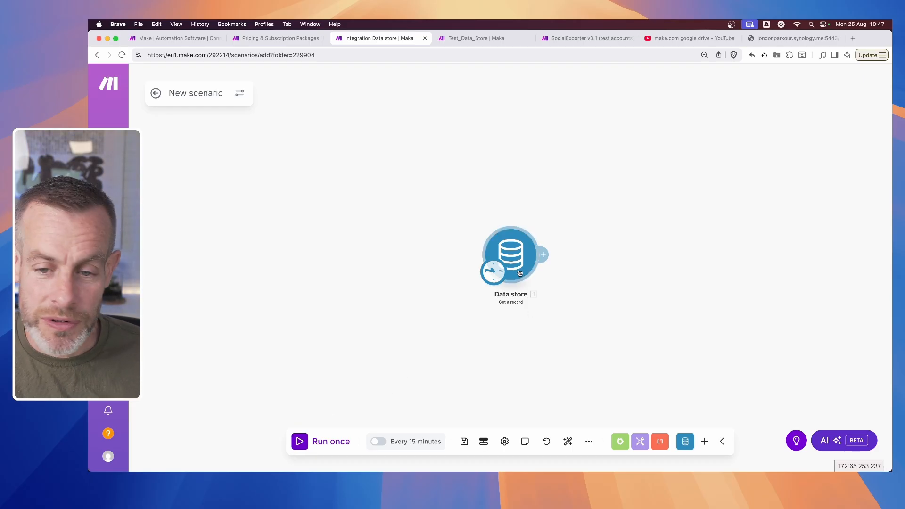
- Add an Instagram for Business (Facebook login) "Create a reel post" module after the Data store module
{"action": "left_click", "coordinate": [544, 255]}
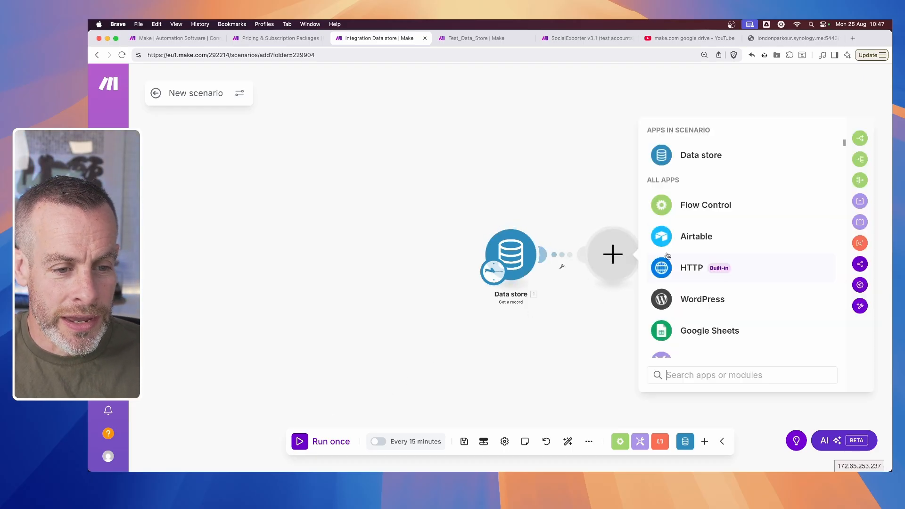
{"action": "type", "text": "inst"}
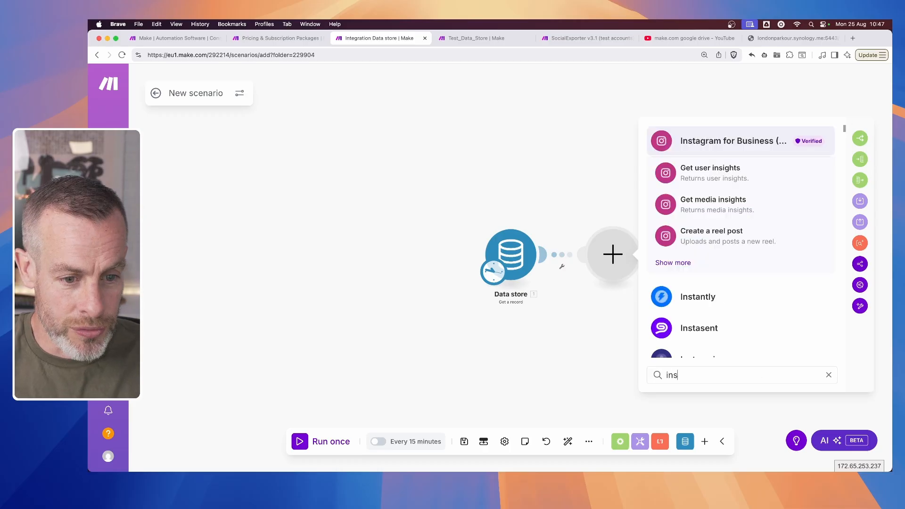
{"action": "left_click", "coordinate": [711, 144]}
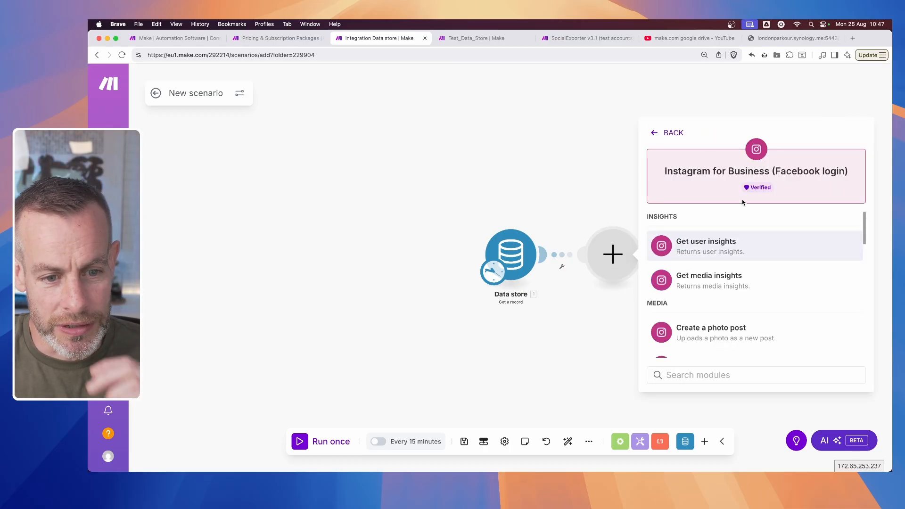
{"action": "scroll", "coordinate": [679, 282], "scroll_direction": "down", "scroll_amount": 3}
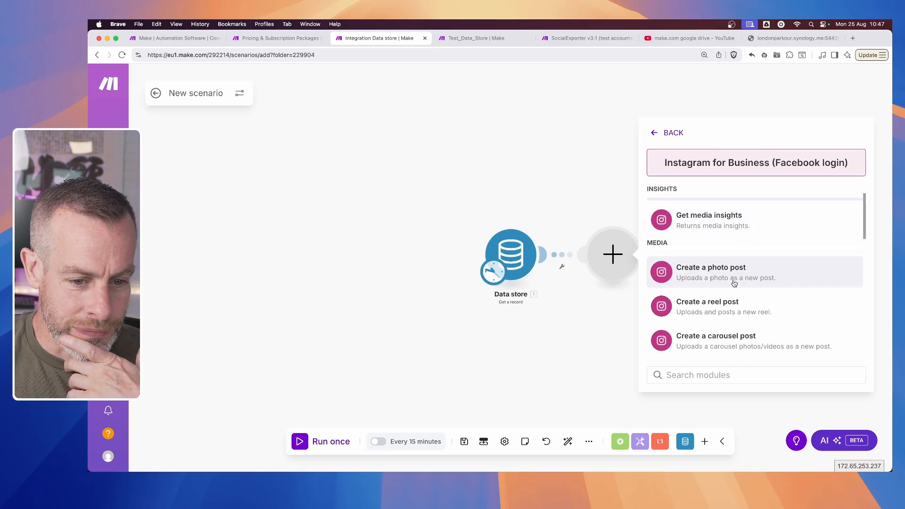
{"action": "left_click", "coordinate": [740, 311]}
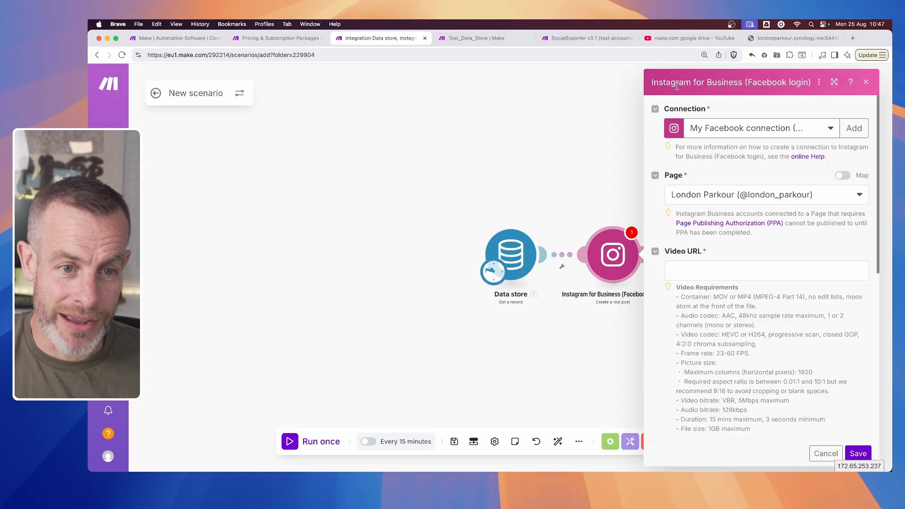
{"action": "left_click_drag", "start_coordinate": [665, 82], "coordinate": [710, 82]}
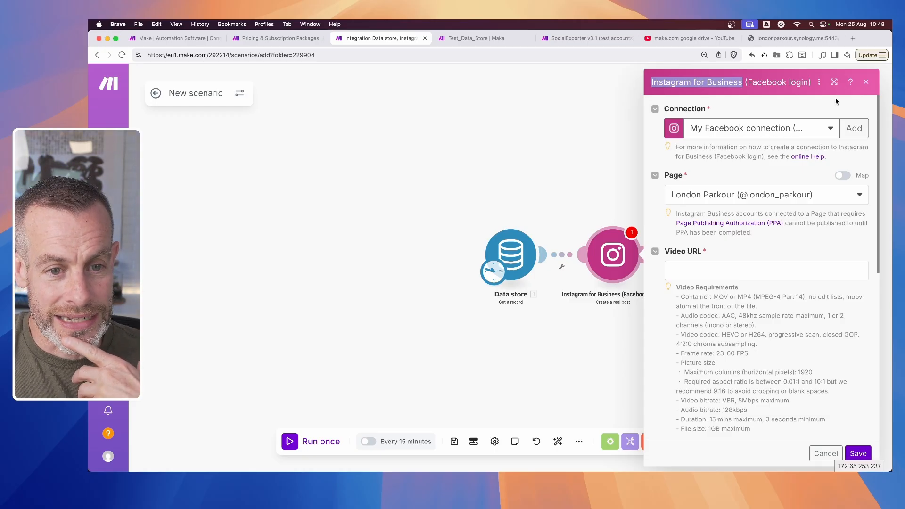
{"action": "left_click", "coordinate": [862, 129]}
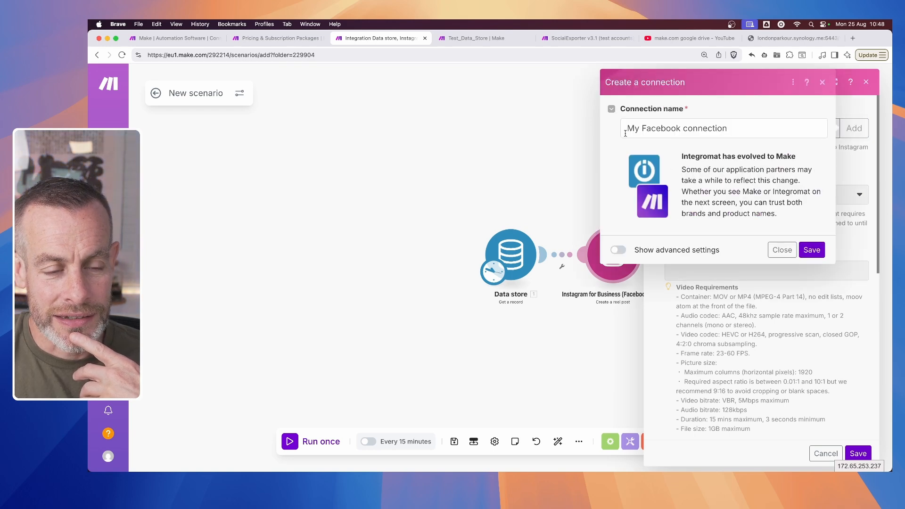
{"action": "left_click", "coordinate": [811, 250]}
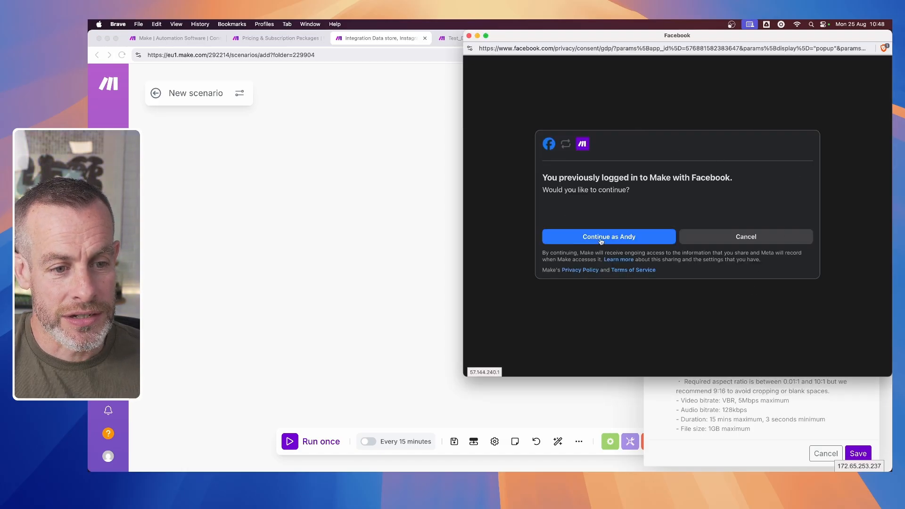
{"action": "left_click", "coordinate": [709, 239]}
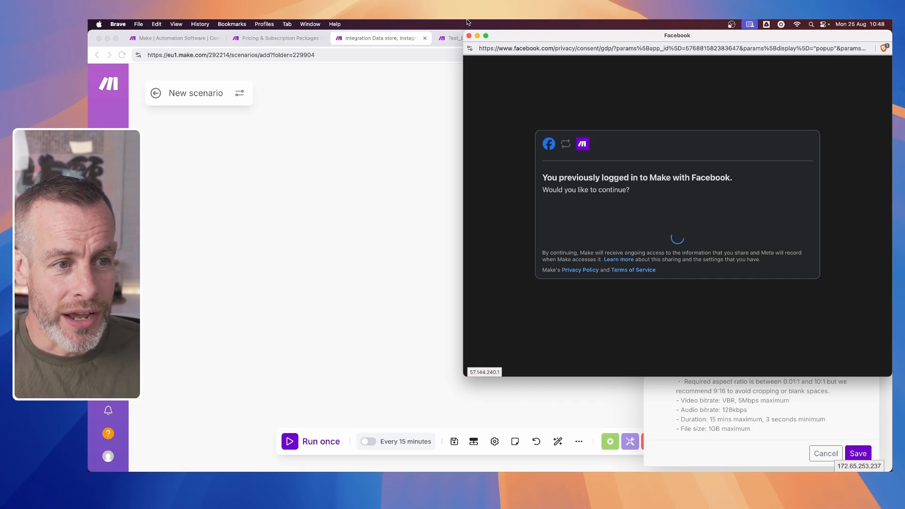
{"action": "left_click", "coordinate": [470, 37]}
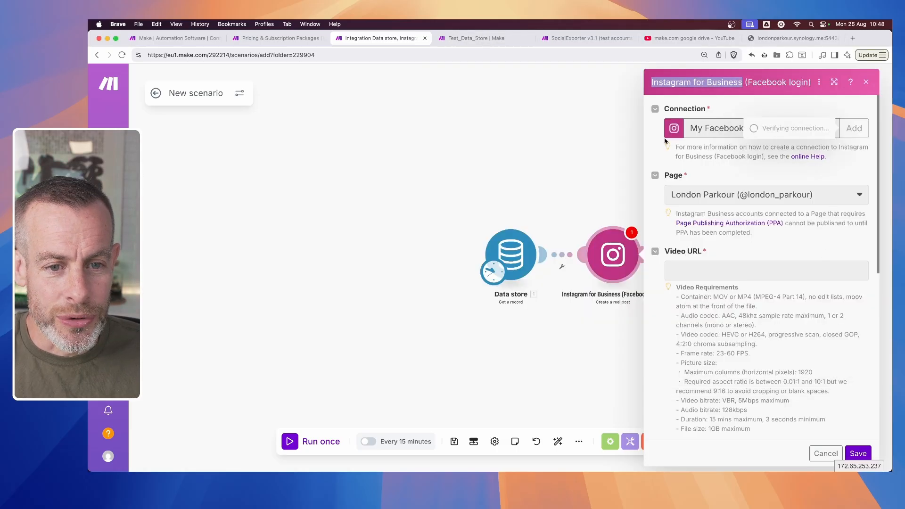
{"action": "left_click", "coordinate": [779, 308]}
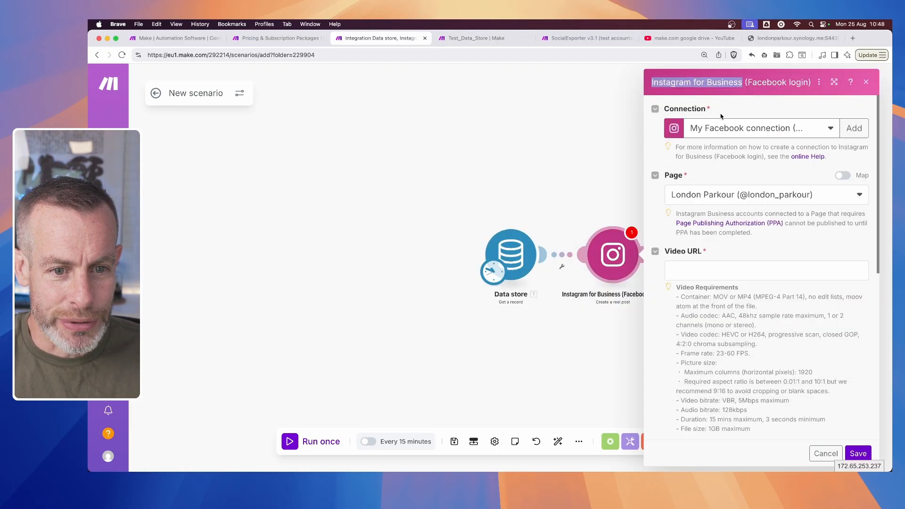
- Choose the SandboxAccount2025 connection and the londonparkour_test page for the Instagram reel post
{"action": "left_click", "coordinate": [827, 132]}
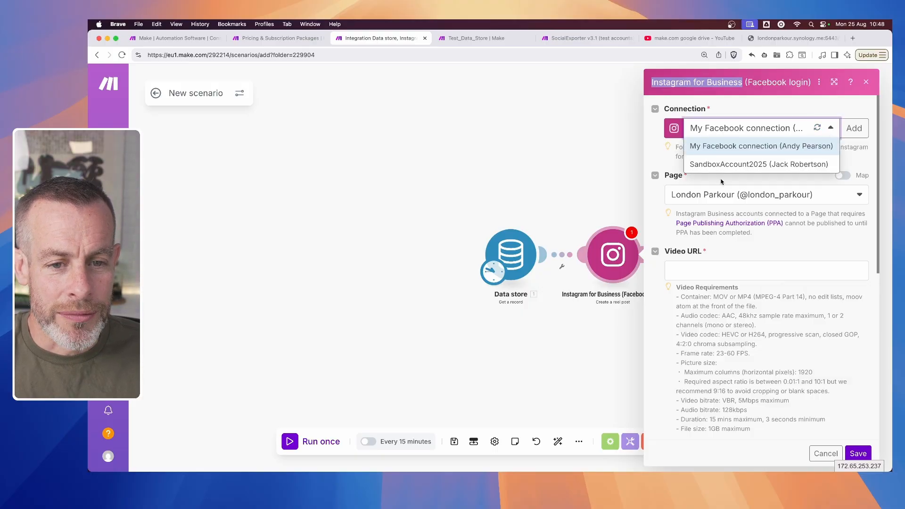
{"action": "left_click", "coordinate": [714, 166]}
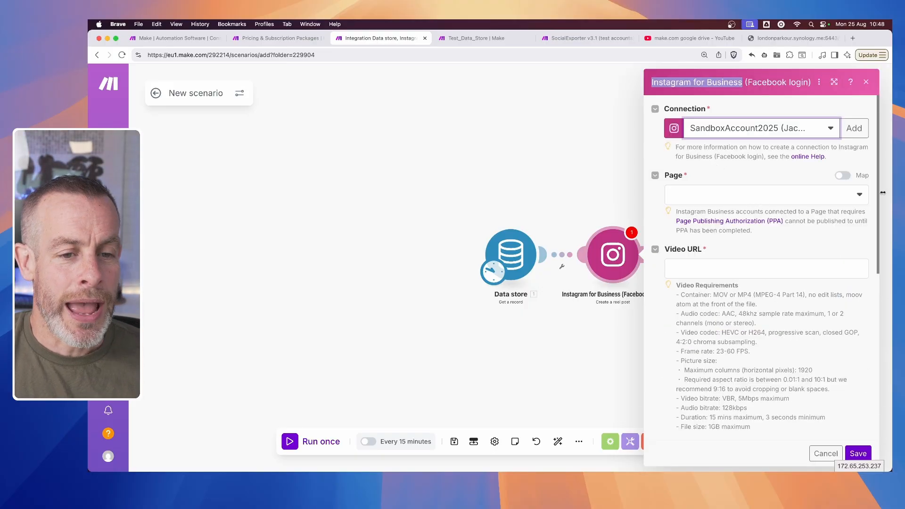
{"action": "left_click", "coordinate": [858, 195]}
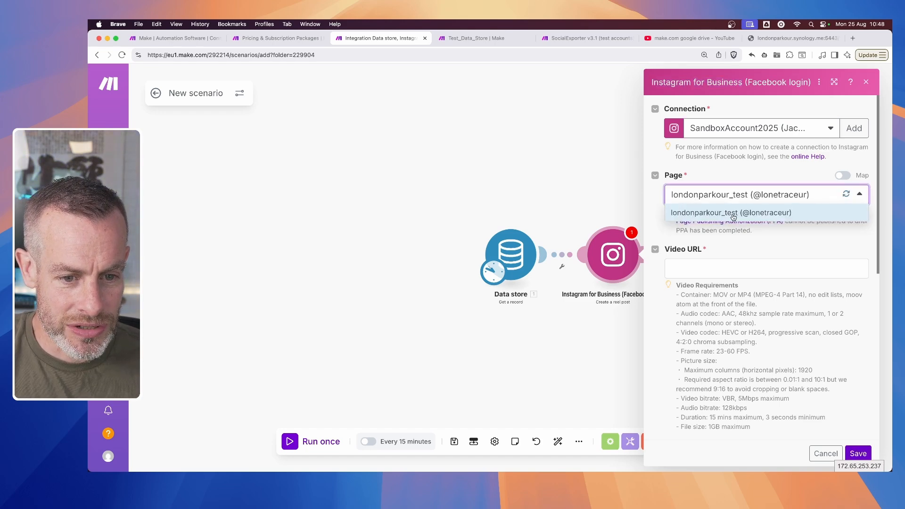
{"action": "left_click", "coordinate": [734, 217]}
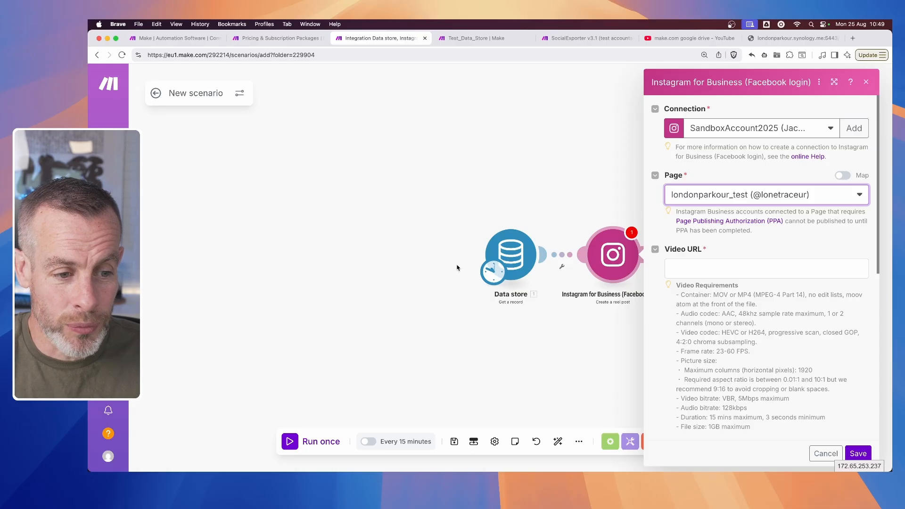
- Map the reel post's Video URL to the Video_URL value from the Data store record
{"action": "left_click", "coordinate": [711, 264]}
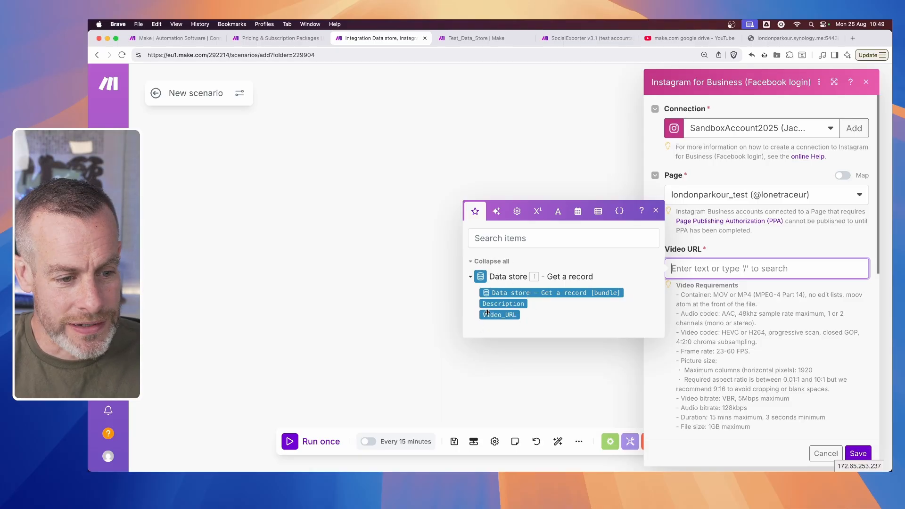
{"action": "left_click", "coordinate": [514, 315]}
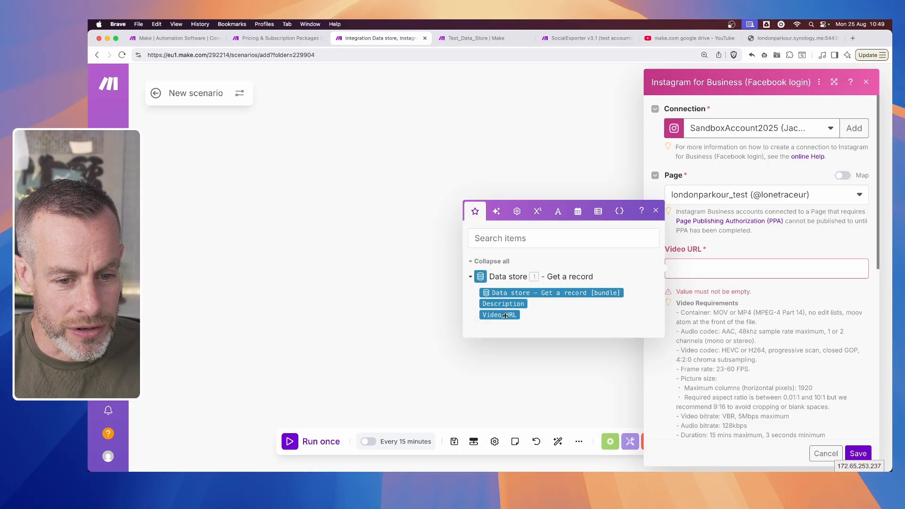
{"action": "left_click", "coordinate": [763, 232]}
- Map the reel post's Caption to the Description value from the Data store record
{"action": "scroll", "coordinate": [762, 240], "scroll_direction": "down", "scroll_amount": 5}
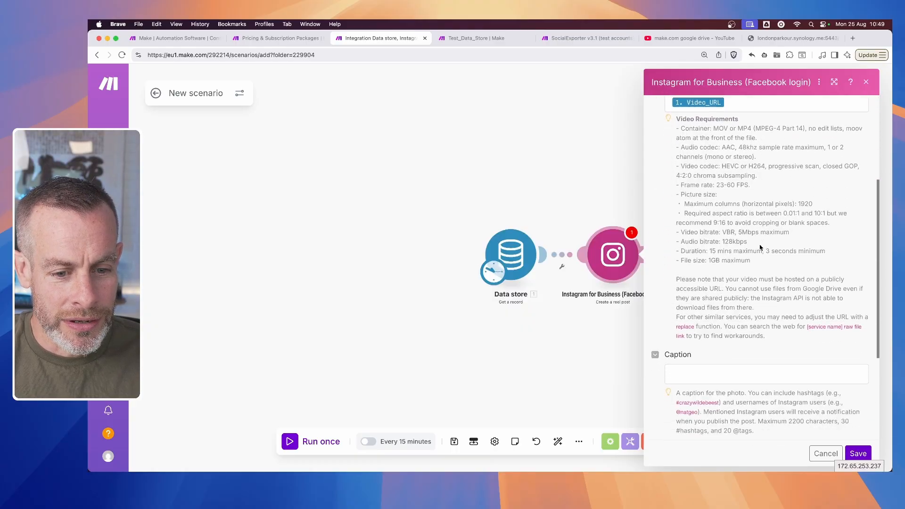
{"action": "scroll", "coordinate": [760, 246], "scroll_direction": "down", "scroll_amount": 5}
{"action": "left_click", "coordinate": [760, 250]}
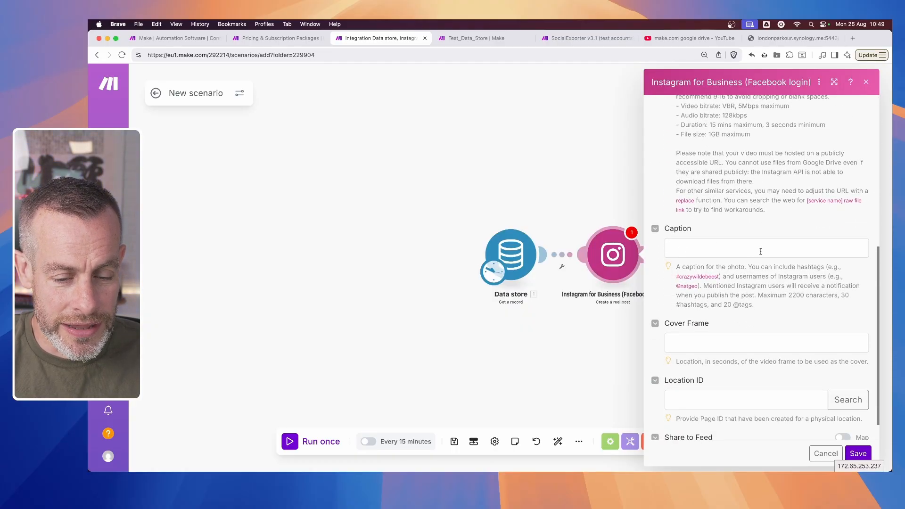
{"action": "left_click", "coordinate": [761, 250]}
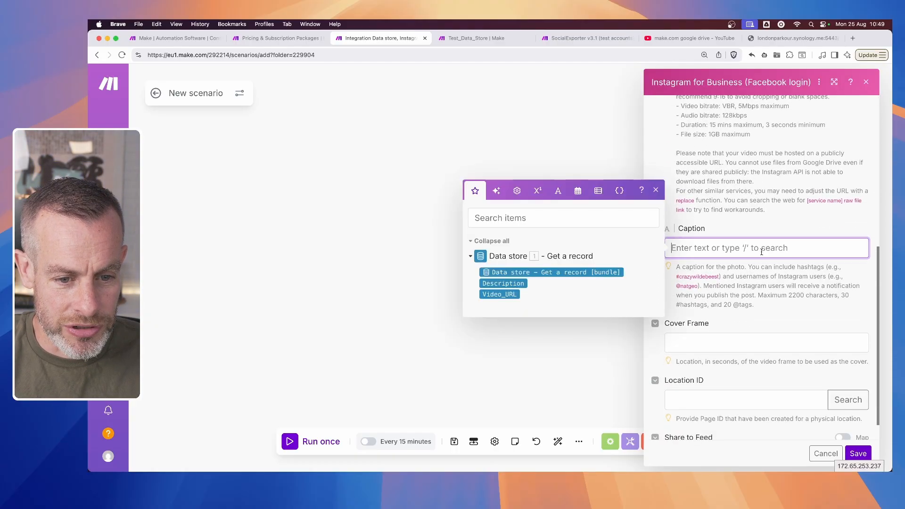
{"action": "left_click", "coordinate": [487, 287]}
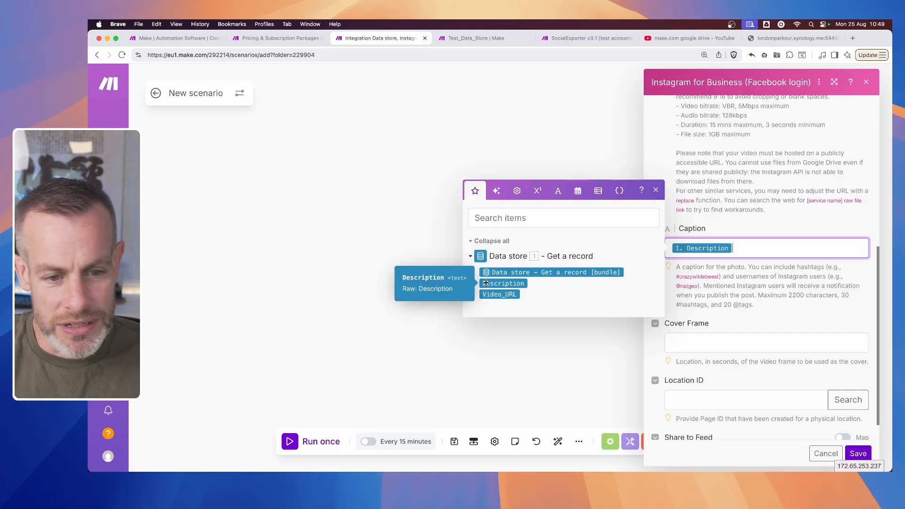
{"action": "left_click", "coordinate": [834, 221]}
- Set the reel post's Cover Frame to 1 second
{"action": "scroll", "coordinate": [762, 313], "scroll_direction": "down", "scroll_amount": 2}
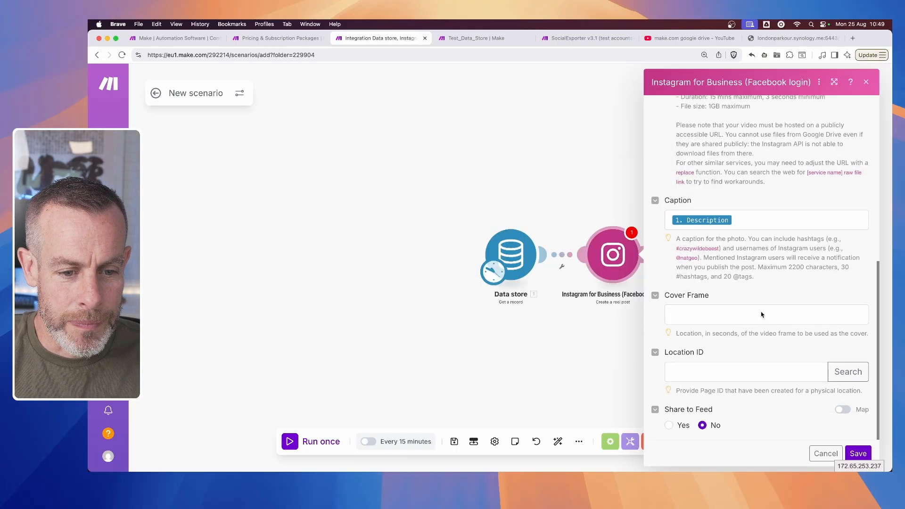
{"action": "left_click", "coordinate": [693, 317]}
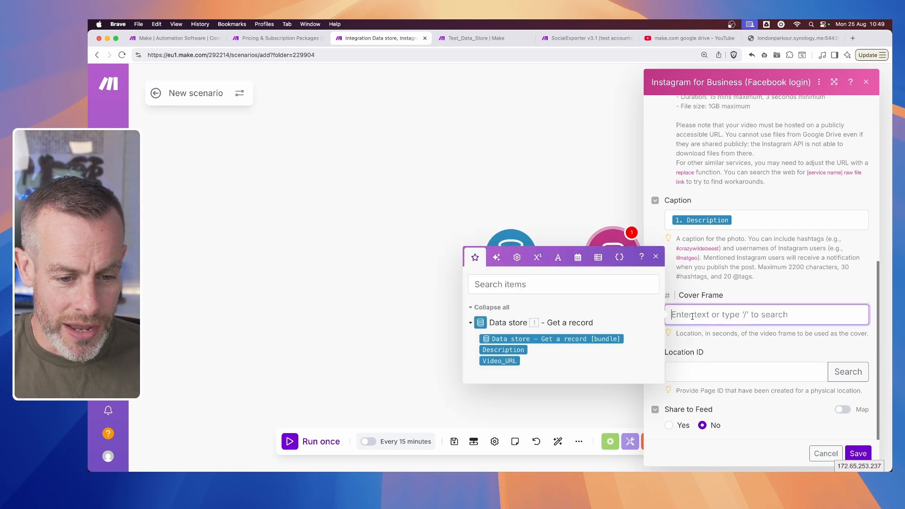
{"action": "type", "text": "1"}
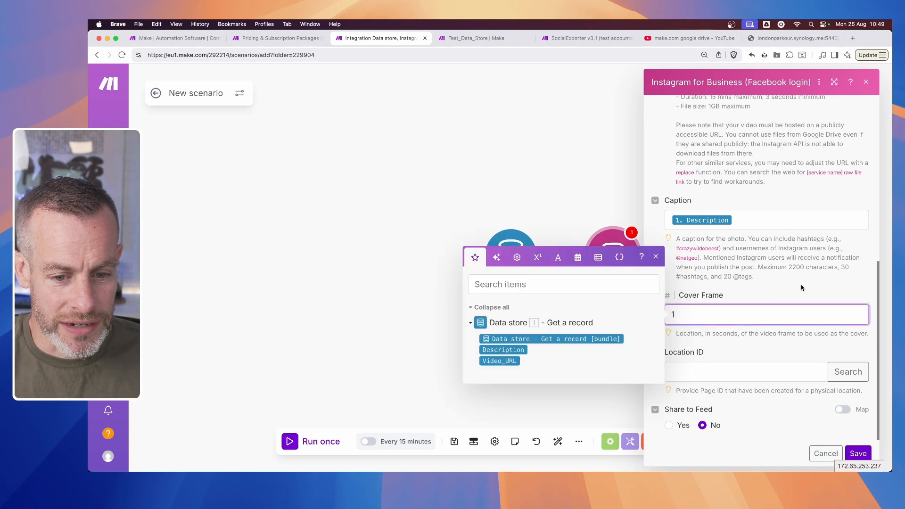
- Save the settings of the Instagram Create a reel post module
{"action": "left_click", "coordinate": [813, 287]}
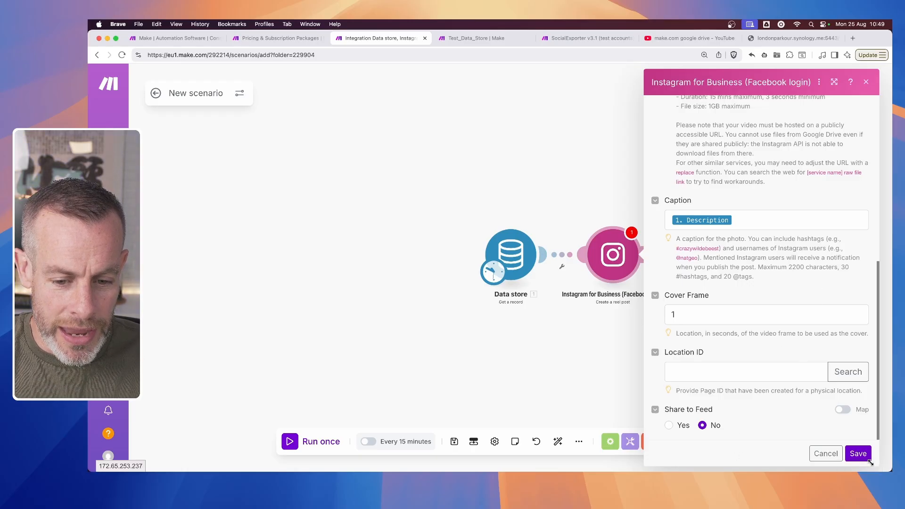
{"action": "left_click", "coordinate": [858, 454]}
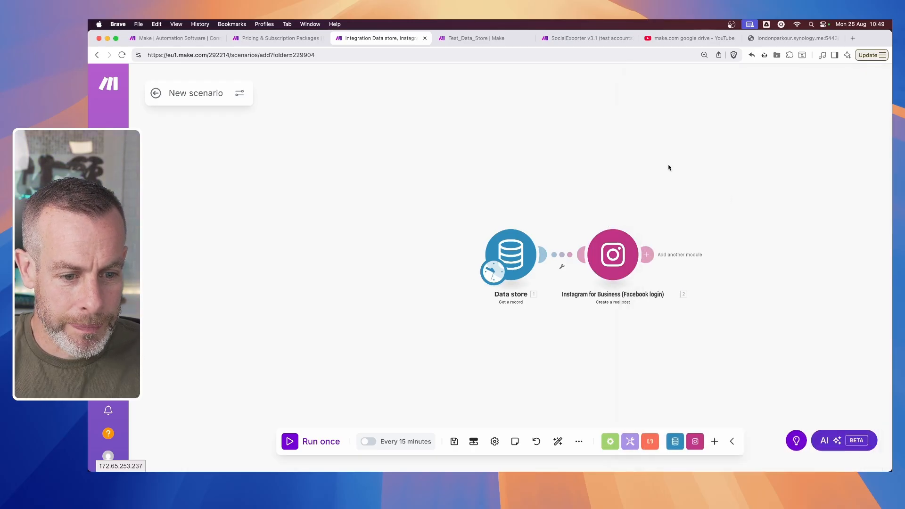
- Open the test account's profile at instagram.com/lonetraceur in a new browser tab and check its existing posts
{"action": "left_click", "coordinate": [852, 39]}
{"action": "type", "text": "inst"}
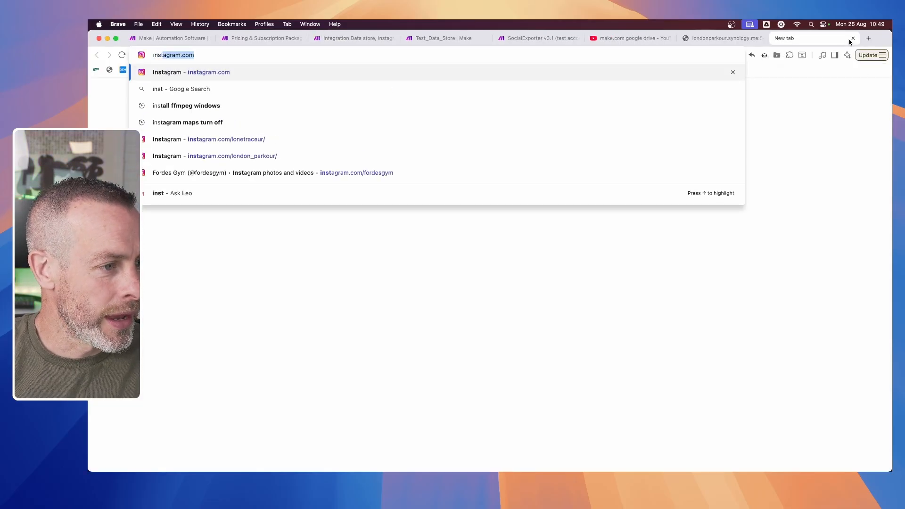
{"action": "key", "text": "Right"}
{"action": "key", "text": "Up"}
{"action": "key", "text": "Up"}
{"action": "key", "text": "Up"}
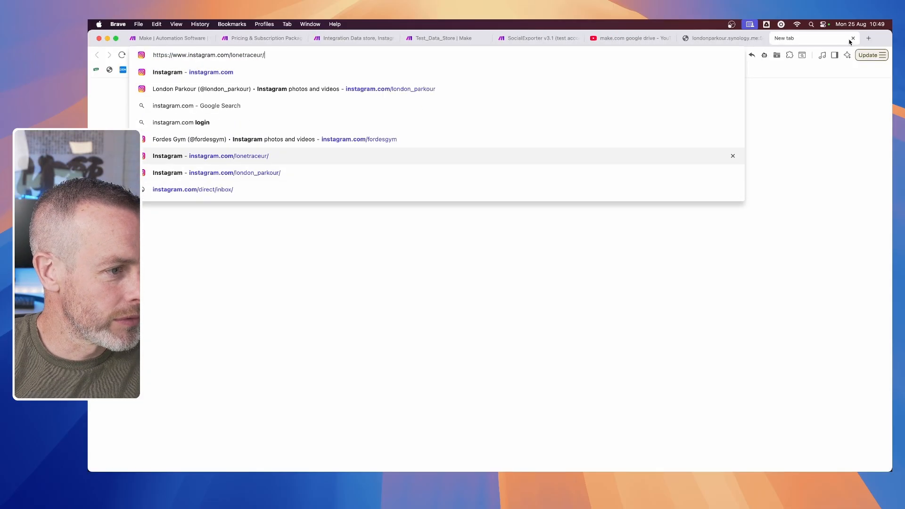
{"action": "key", "text": "Return"}
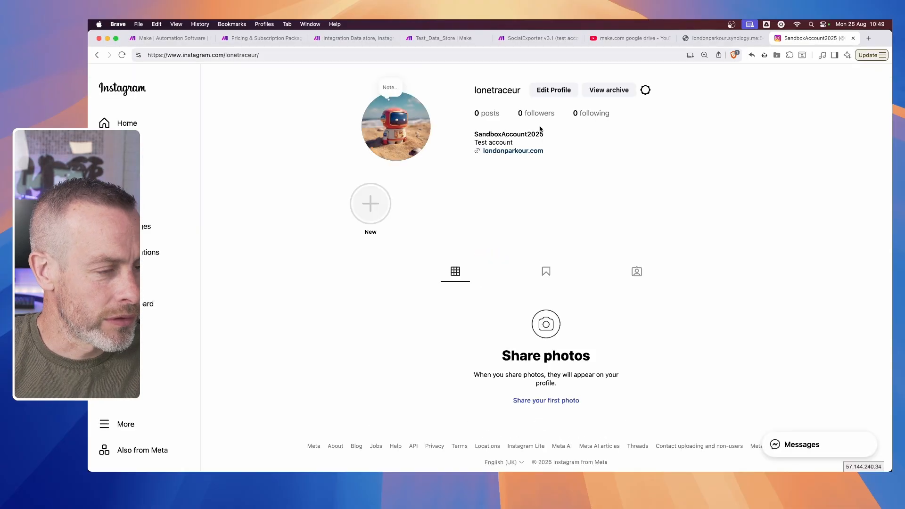
{"action": "scroll", "coordinate": [612, 273], "scroll_direction": "down", "scroll_amount": 3}
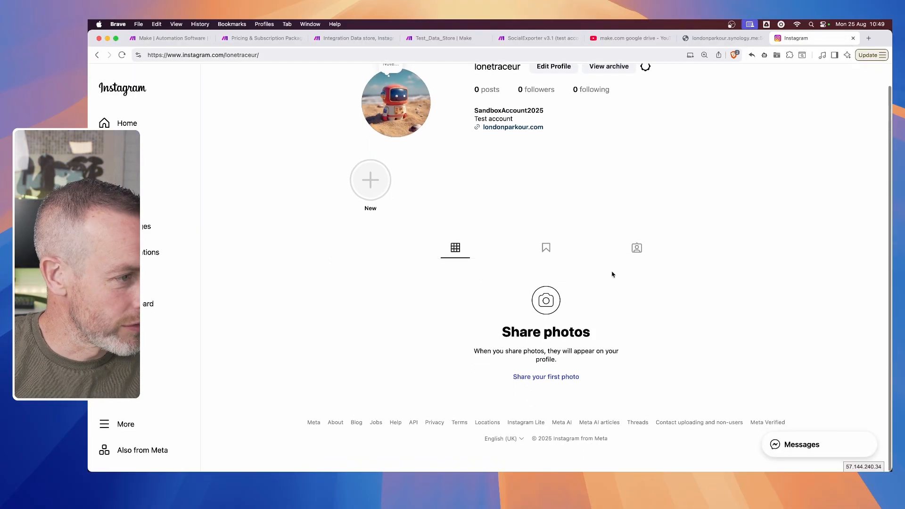
{"action": "scroll", "coordinate": [510, 288], "scroll_direction": "down", "scroll_amount": 1}
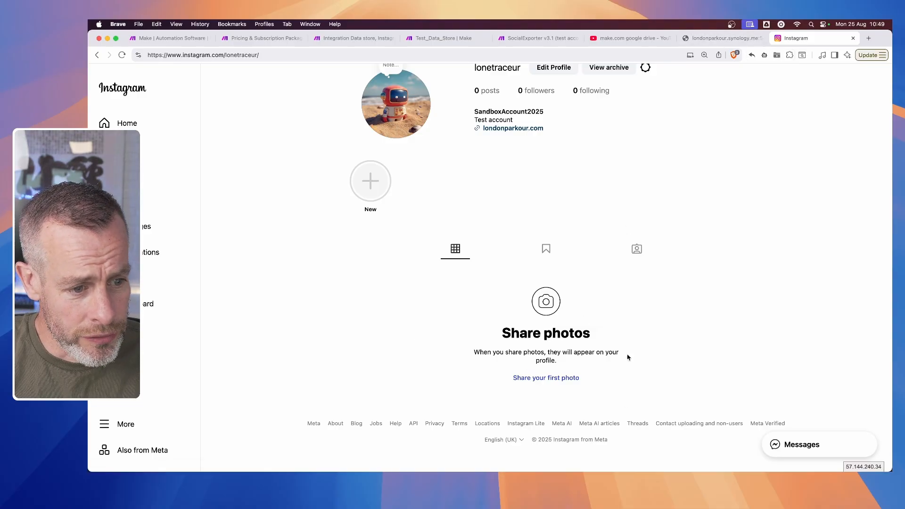
{"action": "scroll", "coordinate": [648, 280], "scroll_direction": "up", "scroll_amount": 1}
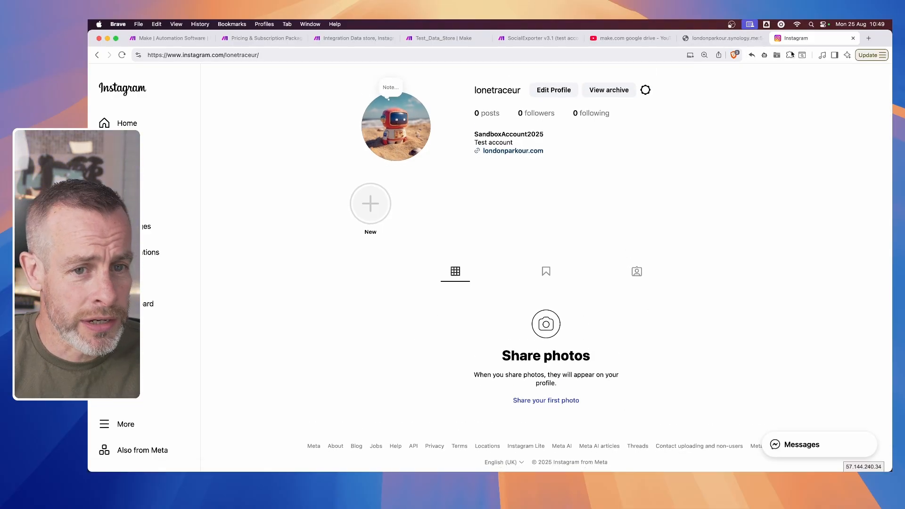
- Review the vaulting-dash source video, the Test_Data_Store record, the new scenario and the test Instagram profile before running
{"action": "left_click", "coordinate": [715, 38]}
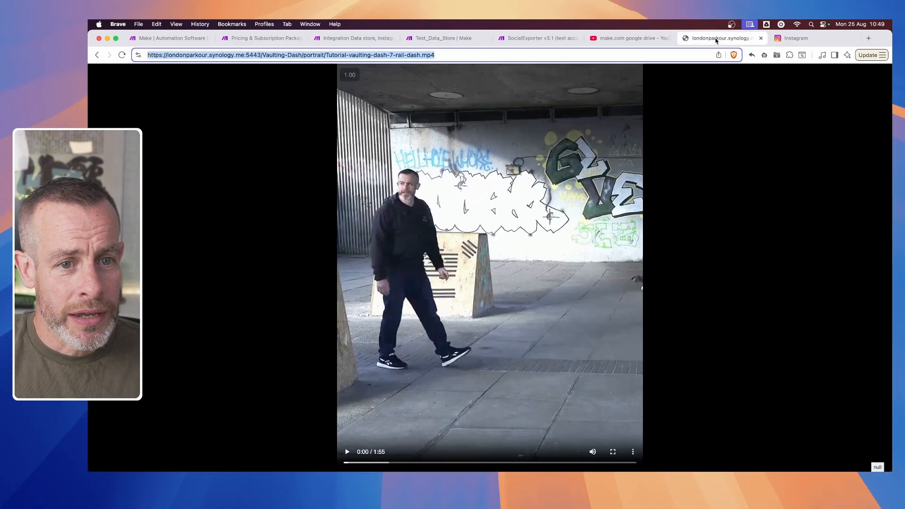
{"action": "left_click", "coordinate": [632, 39]}
{"action": "left_click", "coordinate": [443, 40]}
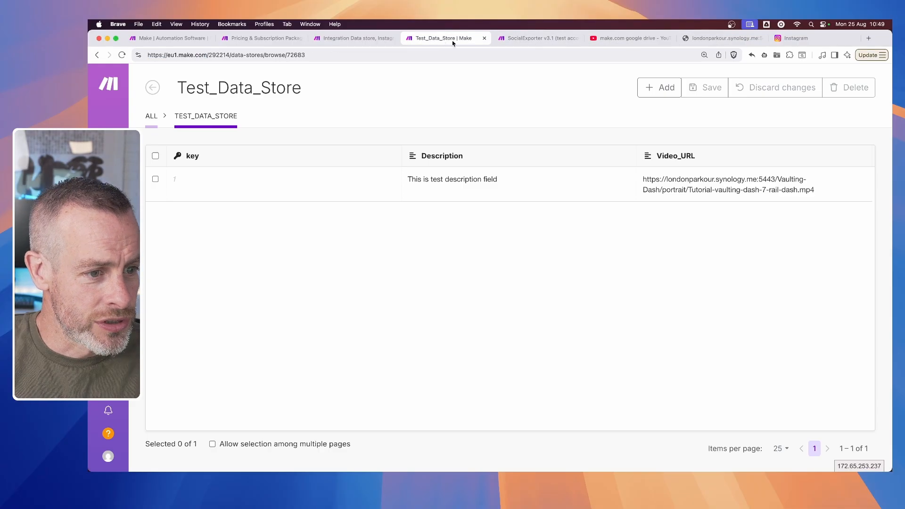
{"action": "left_click", "coordinate": [517, 39]}
{"action": "left_click", "coordinate": [428, 40]}
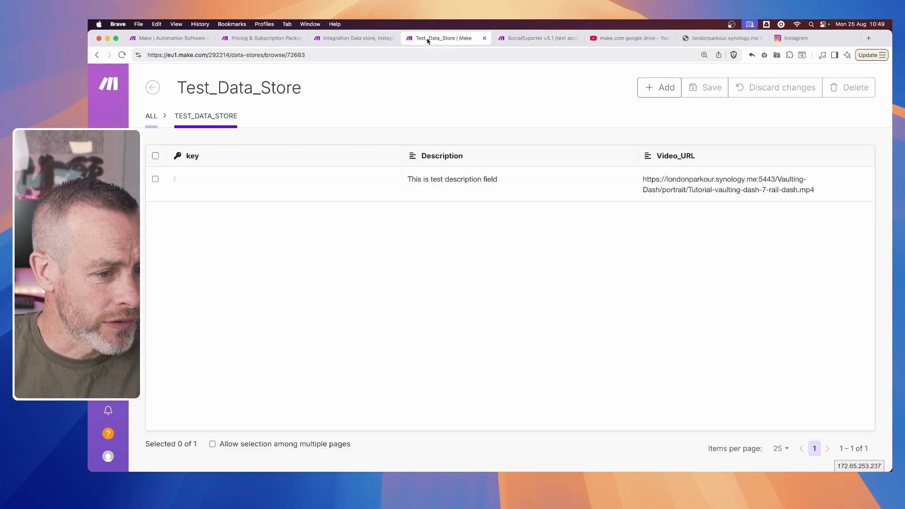
{"action": "left_click", "coordinate": [349, 38]}
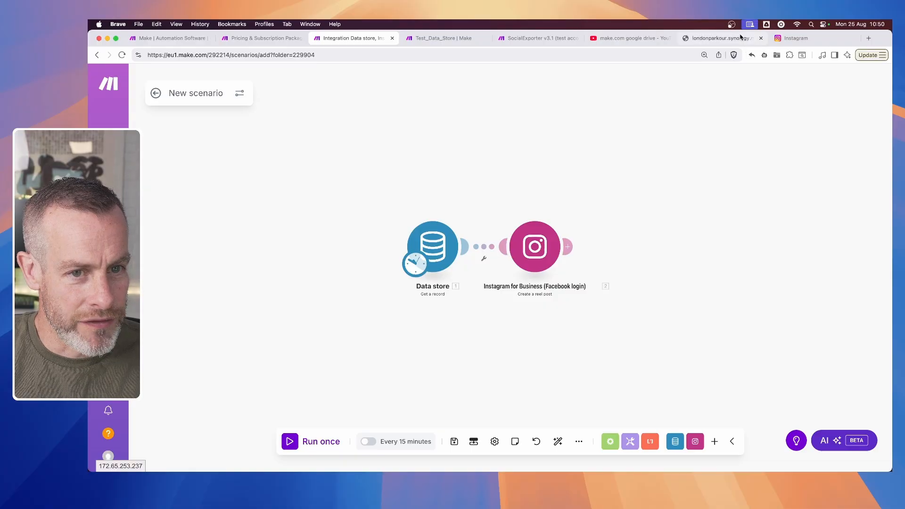
{"action": "left_click", "coordinate": [722, 38]}
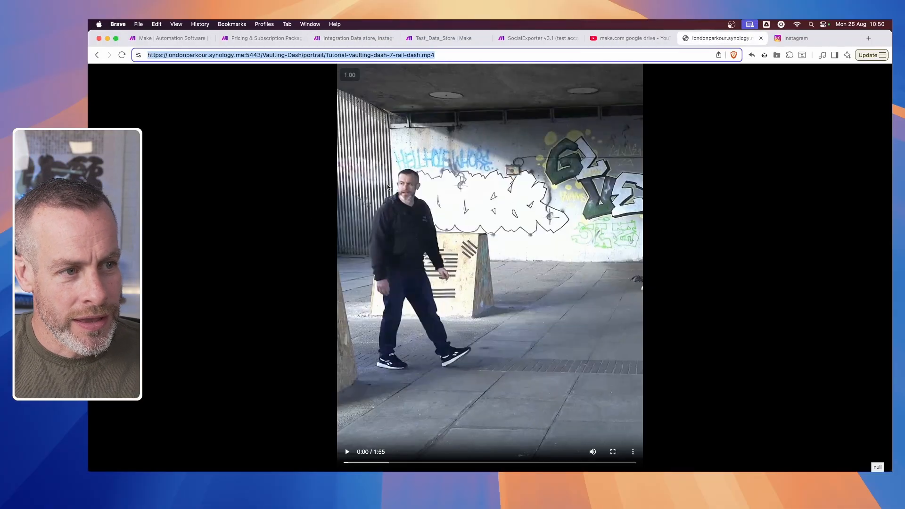
{"action": "left_click", "coordinate": [796, 39]}
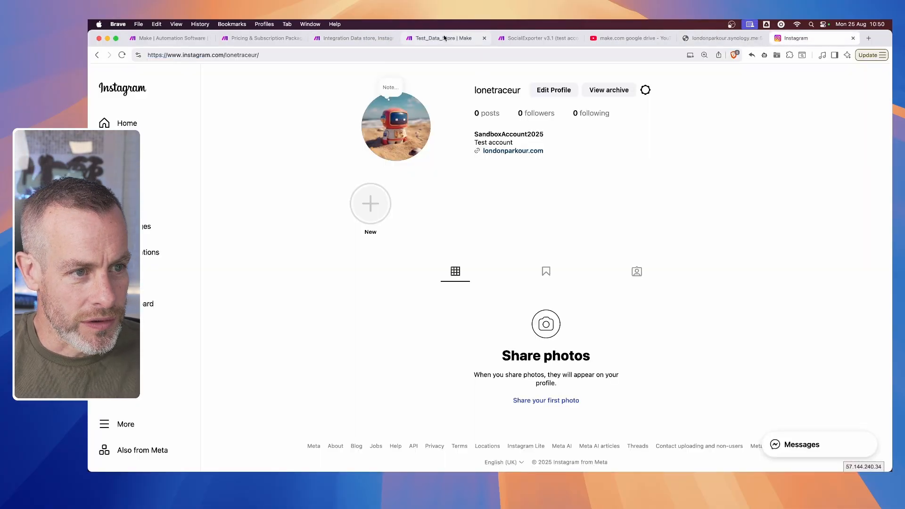
- Run the new scenario once and inspect the operation results of the Data store and Instagram modules
{"action": "left_click", "coordinate": [361, 39]}
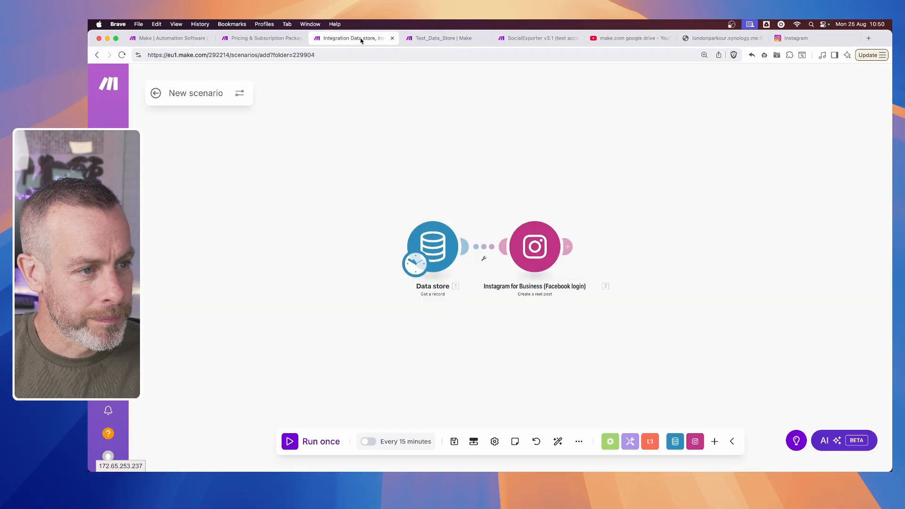
{"action": "left_click", "coordinate": [289, 442]}
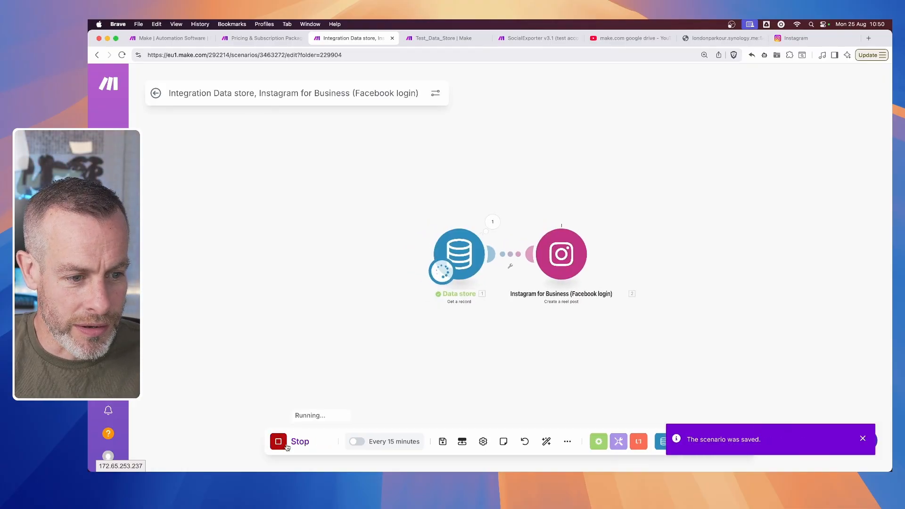
{"action": "left_click", "coordinate": [492, 222]}
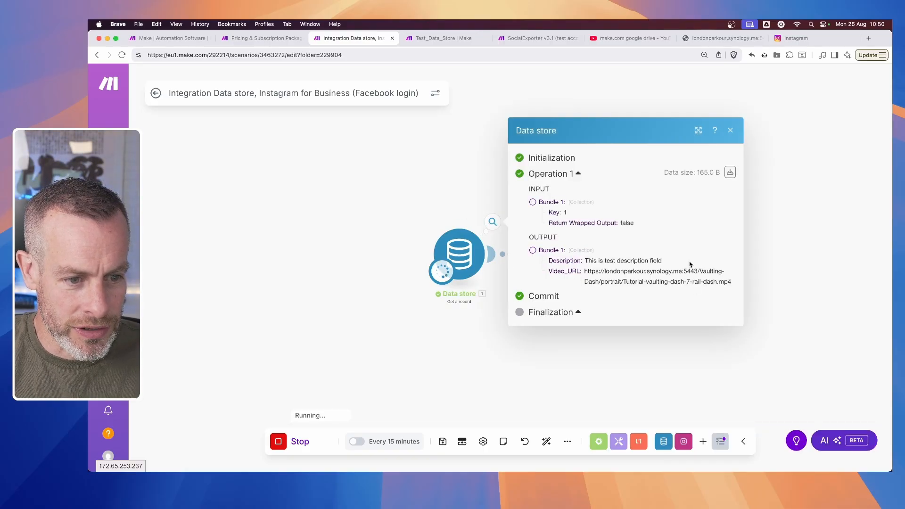
{"action": "left_click", "coordinate": [815, 257]}
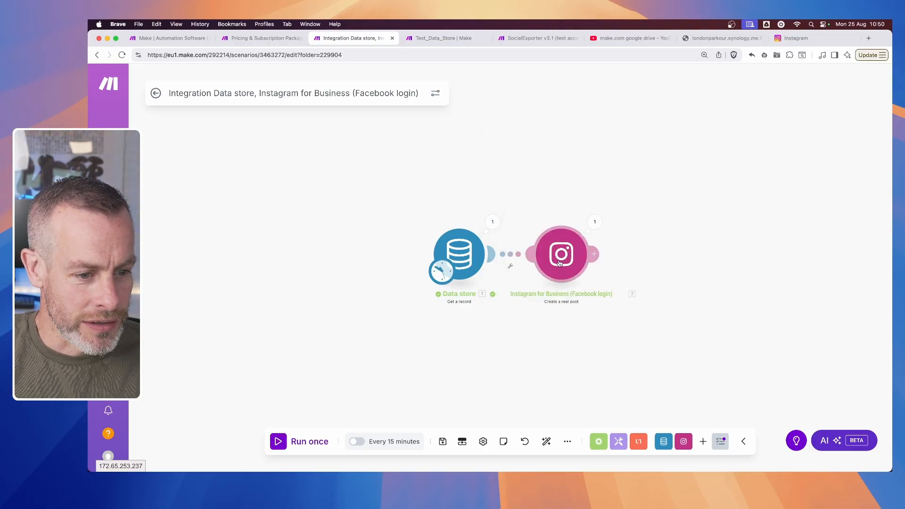
{"action": "left_click", "coordinate": [595, 222]}
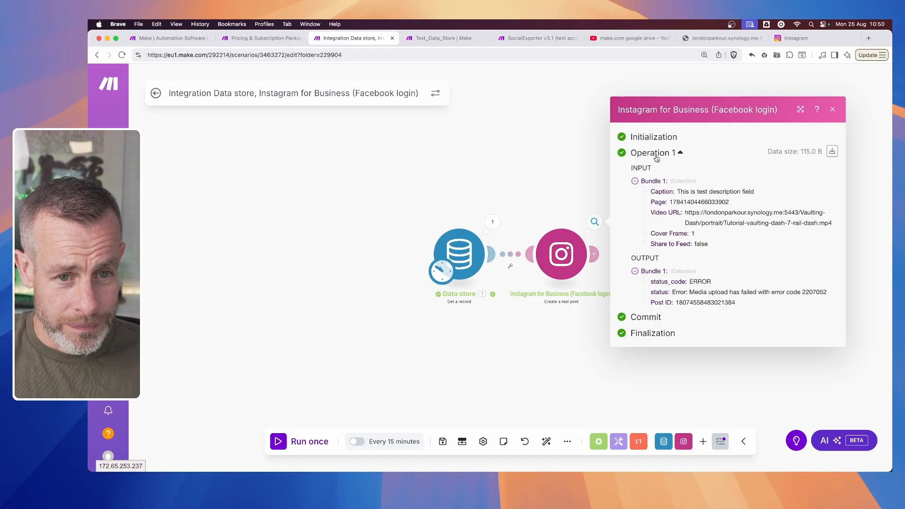
{"action": "left_click", "coordinate": [553, 191]}
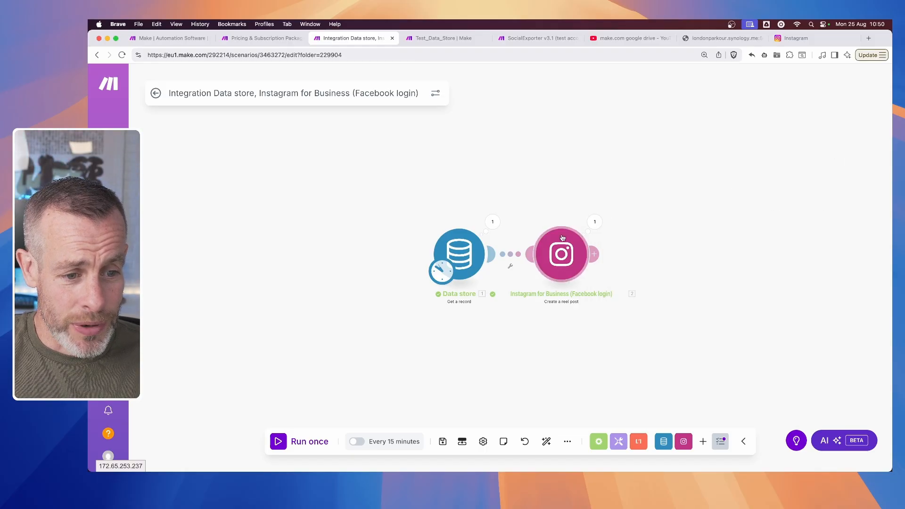
- Make room before the Instagram module and connect a CloudConvert Convert a File module between it and the Data store module
{"action": "left_click_drag", "start_coordinate": [558, 248], "coordinate": [690, 250]}
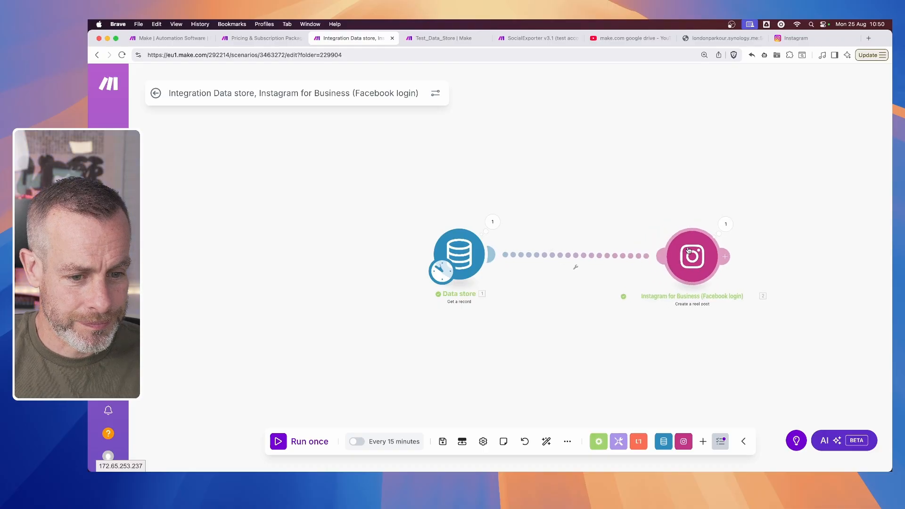
{"action": "left_click", "coordinate": [575, 258]}
{"action": "left_click", "coordinate": [551, 324]}
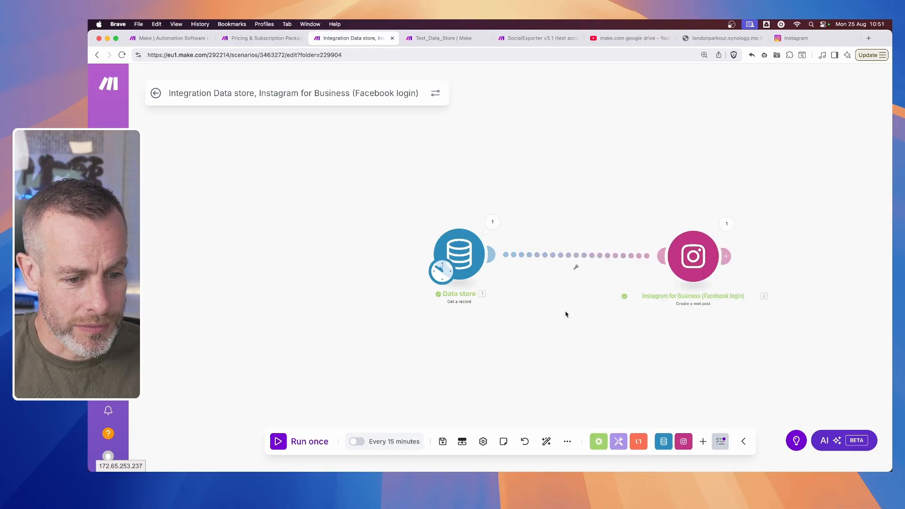
{"action": "double_click", "coordinate": [572, 291]}
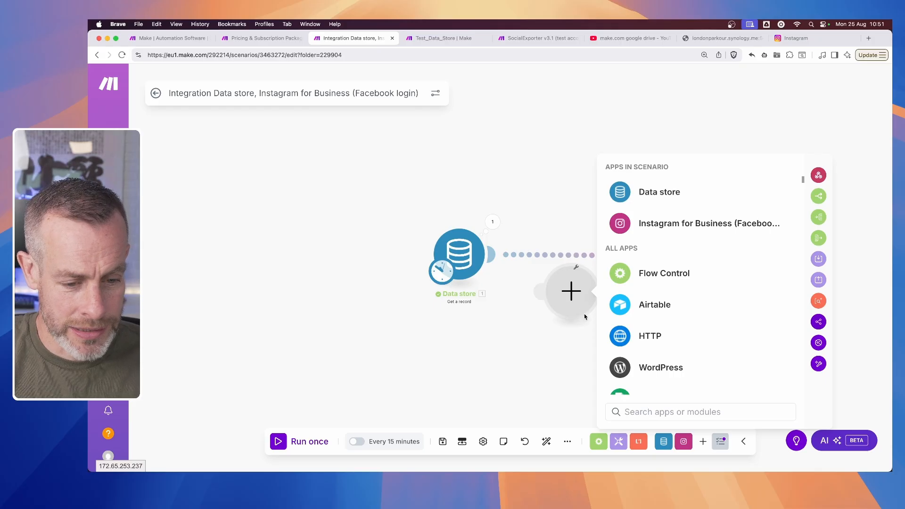
{"action": "type", "text": "cloud"}
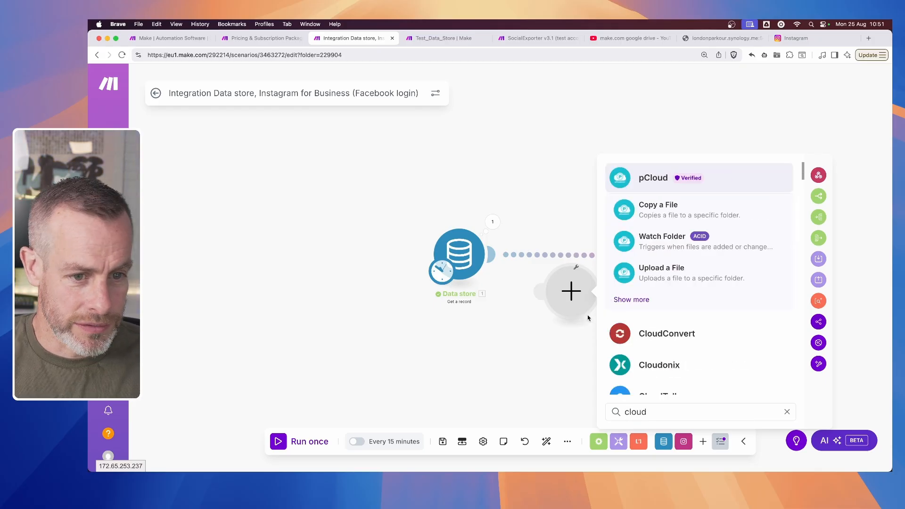
{"action": "left_click", "coordinate": [662, 329]}
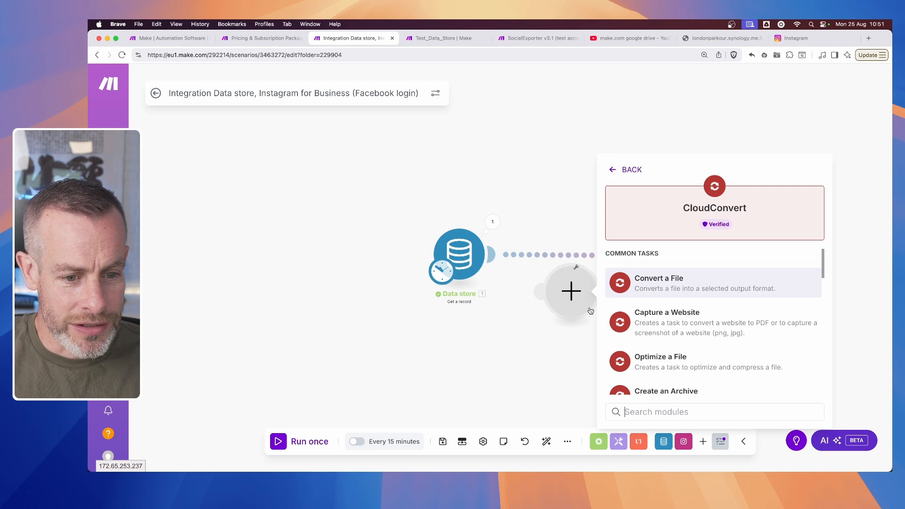
{"action": "left_click", "coordinate": [662, 290]}
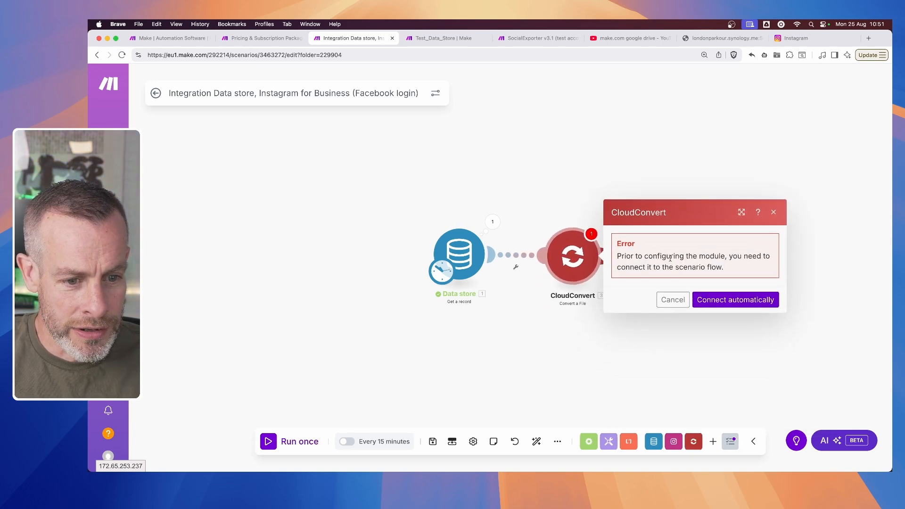
{"action": "left_click", "coordinate": [724, 303]}
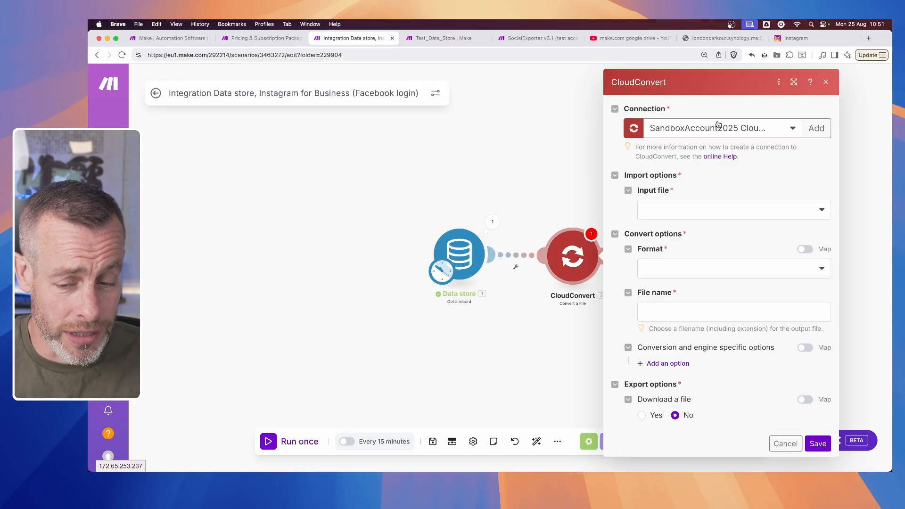
- Keep CloudConvert's SandboxAccount2025 connection and import the input file from URL, mapped to the Data store record's Video_URL
{"action": "left_click", "coordinate": [720, 128]}
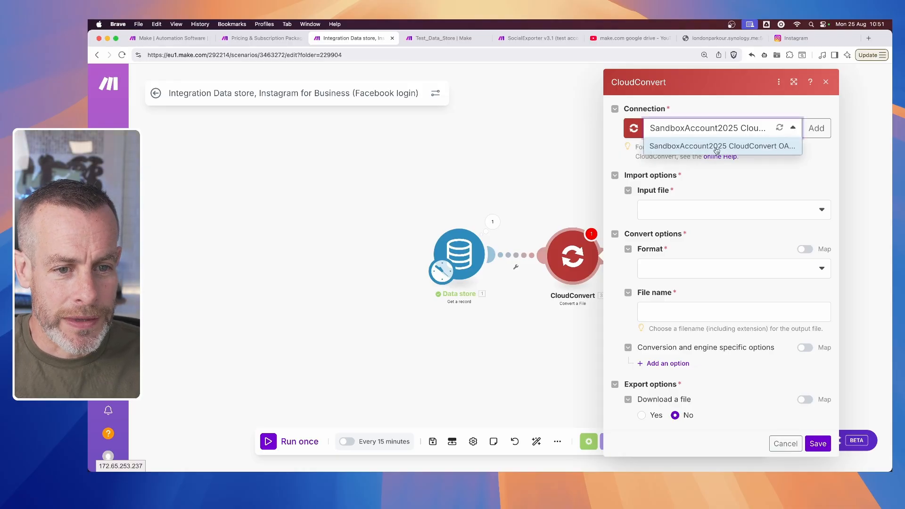
{"action": "left_click", "coordinate": [817, 160]}
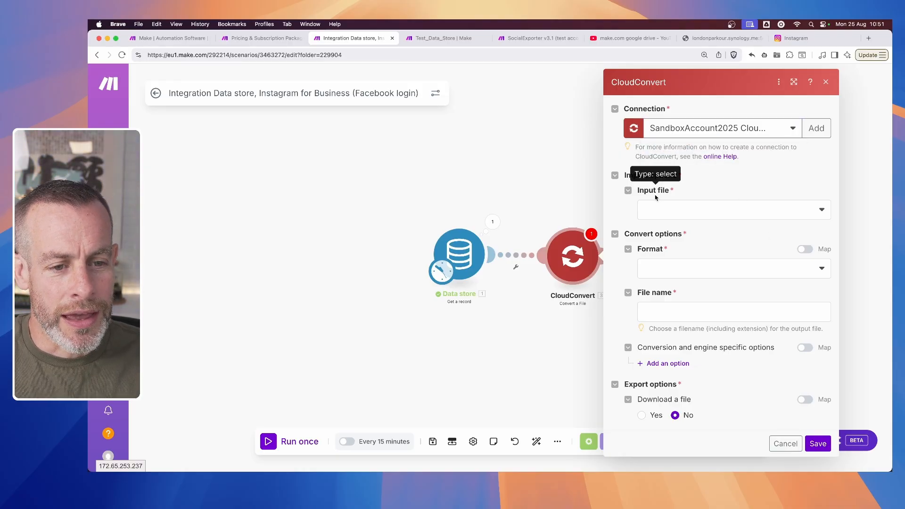
{"action": "left_click", "coordinate": [664, 210]}
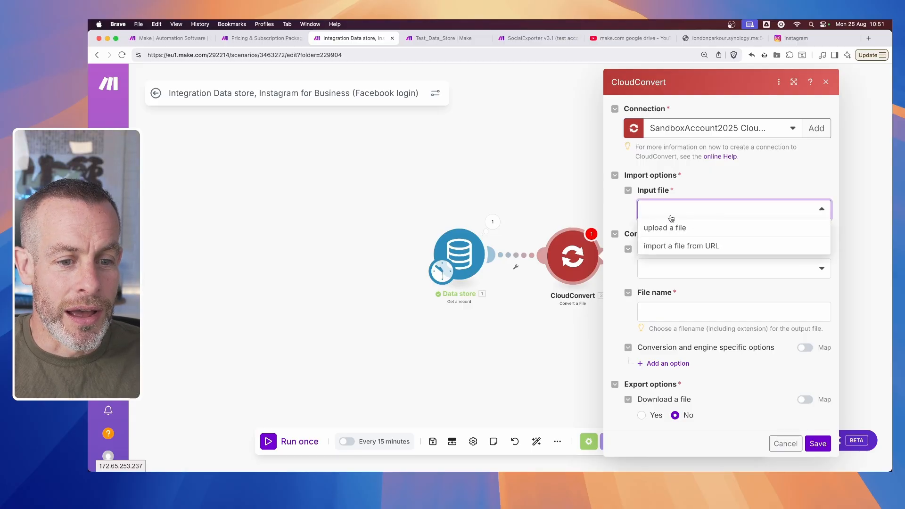
{"action": "left_click", "coordinate": [675, 246]}
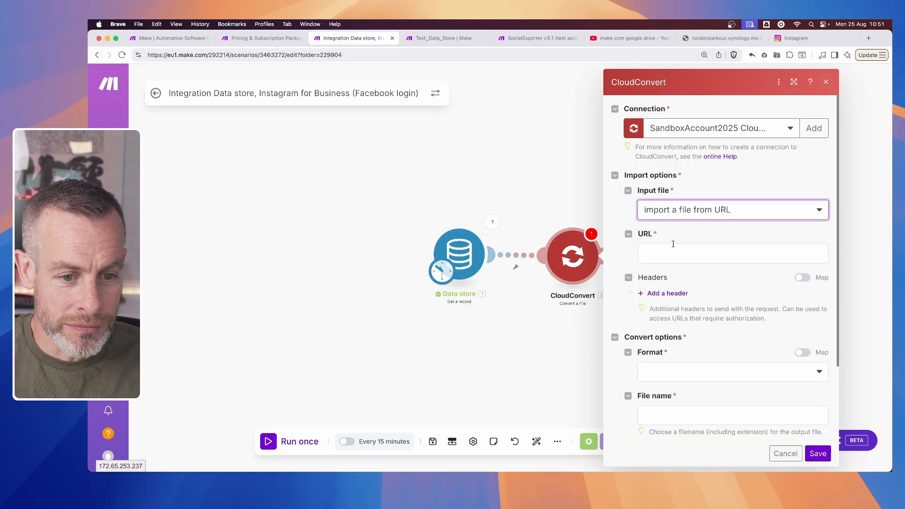
{"action": "left_click", "coordinate": [672, 253]}
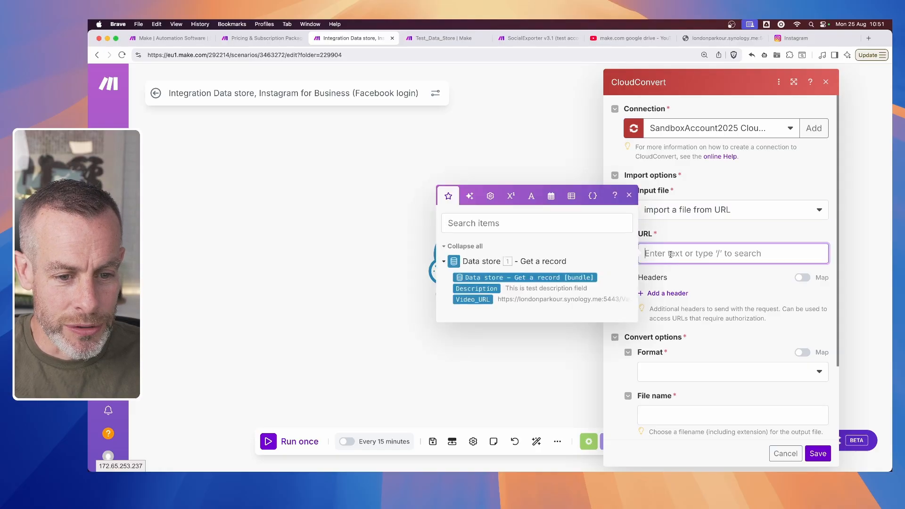
{"action": "left_click", "coordinate": [465, 300]}
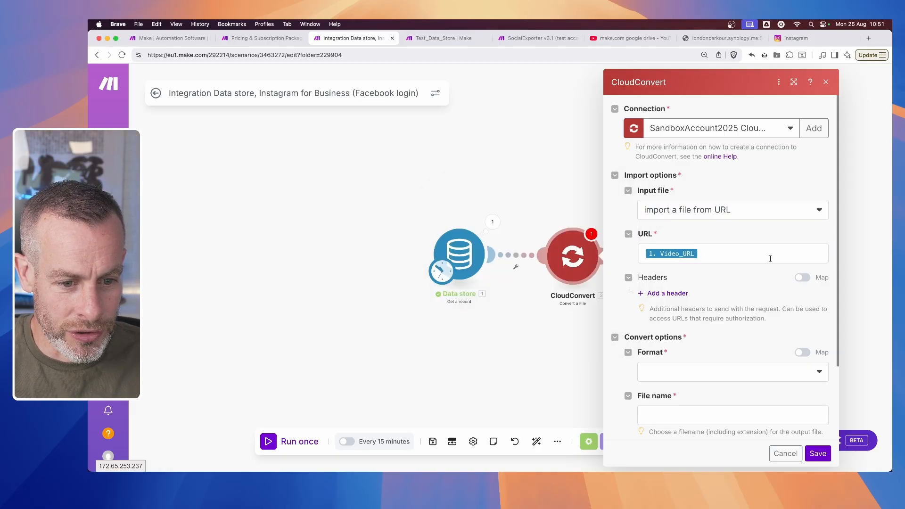
- Set the CloudConvert conversion's Format to "I don't know the input format"
{"action": "scroll", "coordinate": [717, 333], "scroll_direction": "down", "scroll_amount": 3}
{"action": "left_click", "coordinate": [716, 277]}
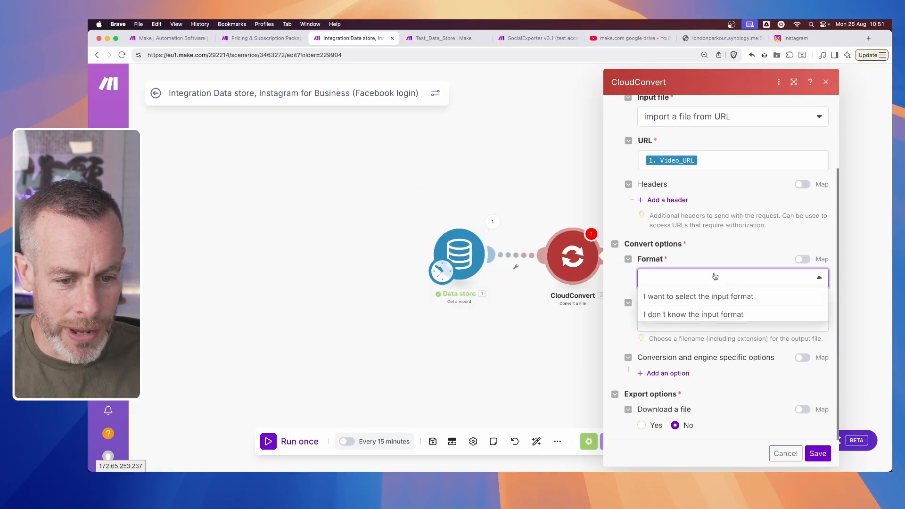
{"action": "left_click", "coordinate": [673, 315]}
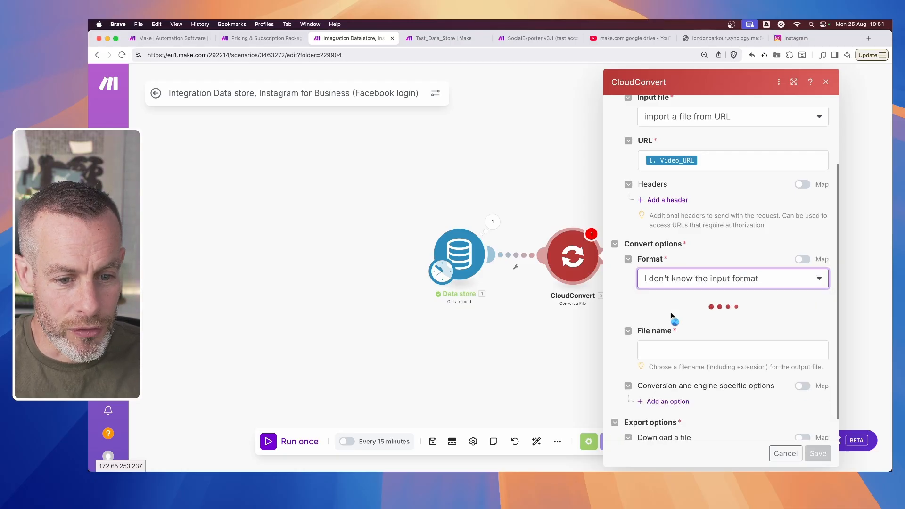
- Set the CloudConvert output format to mp4, name the output file output.mp4, and save the module
{"action": "left_click", "coordinate": [689, 324]}
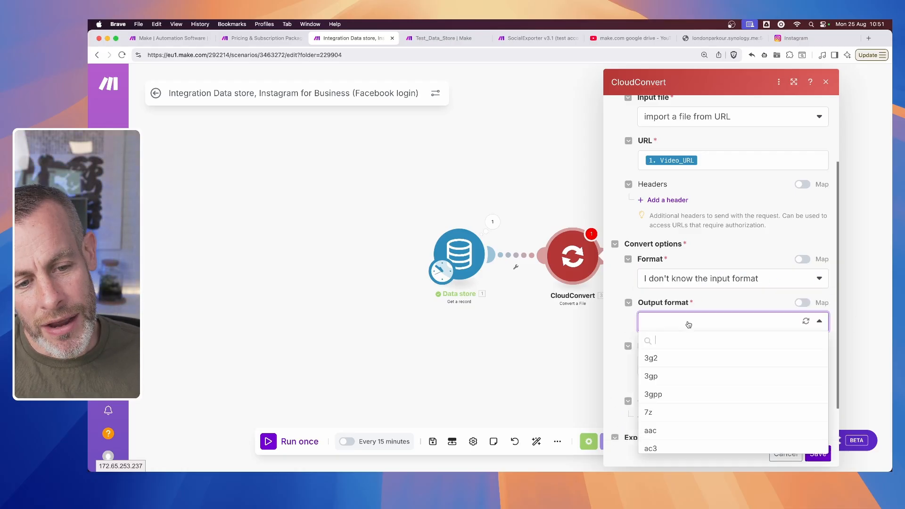
{"action": "type", "text": "mp4"}
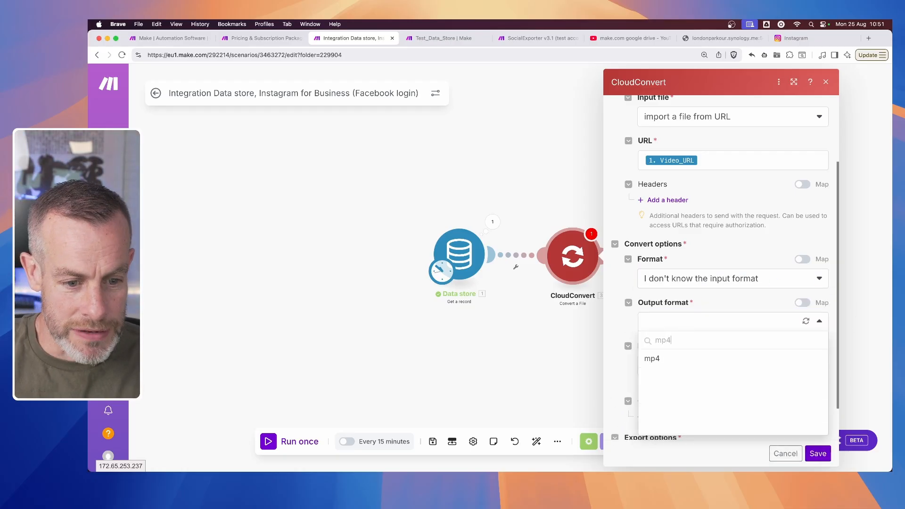
{"action": "left_click", "coordinate": [662, 360]}
{"action": "left_click", "coordinate": [661, 366]}
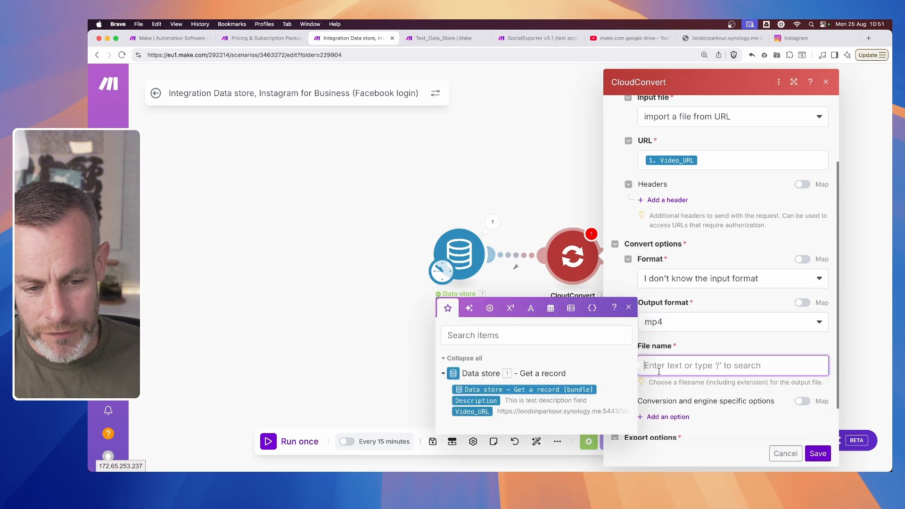
{"action": "type", "text": "output.mp4"}
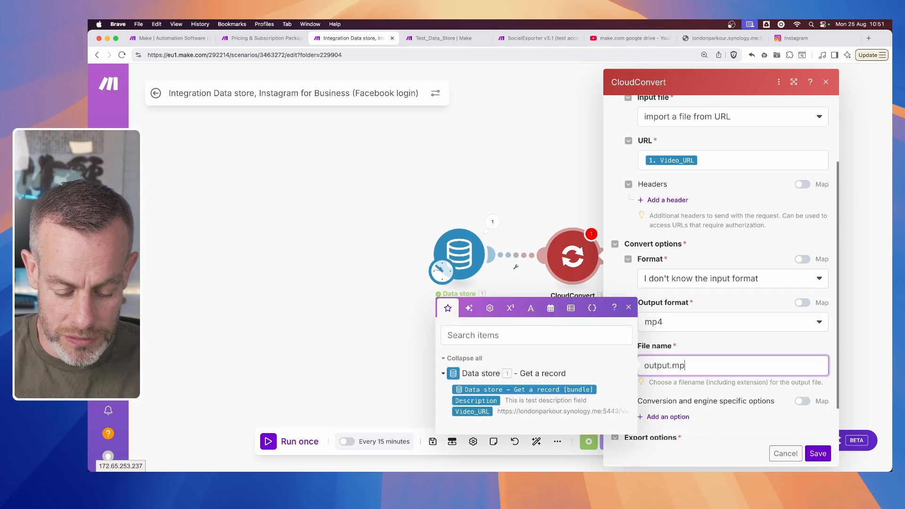
{"action": "left_click", "coordinate": [699, 346]}
{"action": "scroll", "coordinate": [713, 351], "scroll_direction": "down", "scroll_amount": 2}
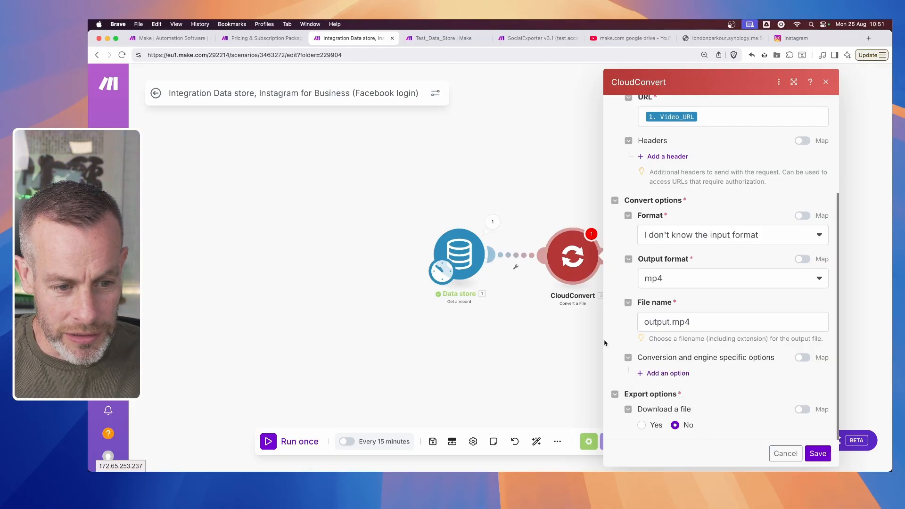
{"action": "left_click", "coordinate": [817, 454]}
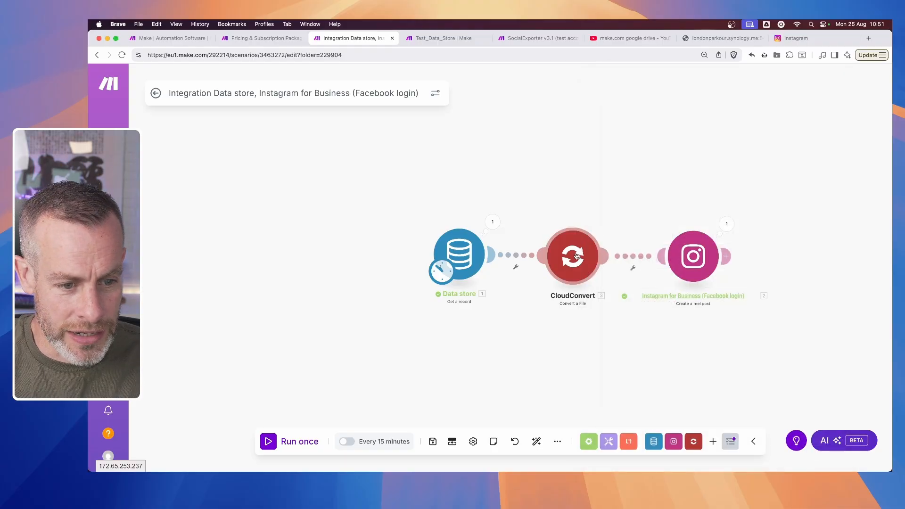
- Replace the Instagram module's Video URL mapping with CloudConvert's Temporary URL and save the module
{"action": "left_click", "coordinate": [695, 257]}
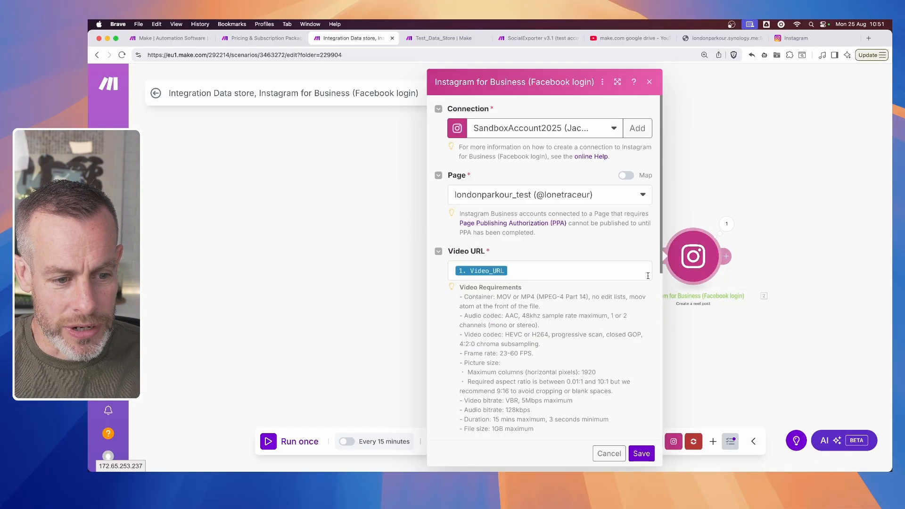
{"action": "left_click", "coordinate": [517, 271]}
{"action": "key", "text": "BackSpace"}
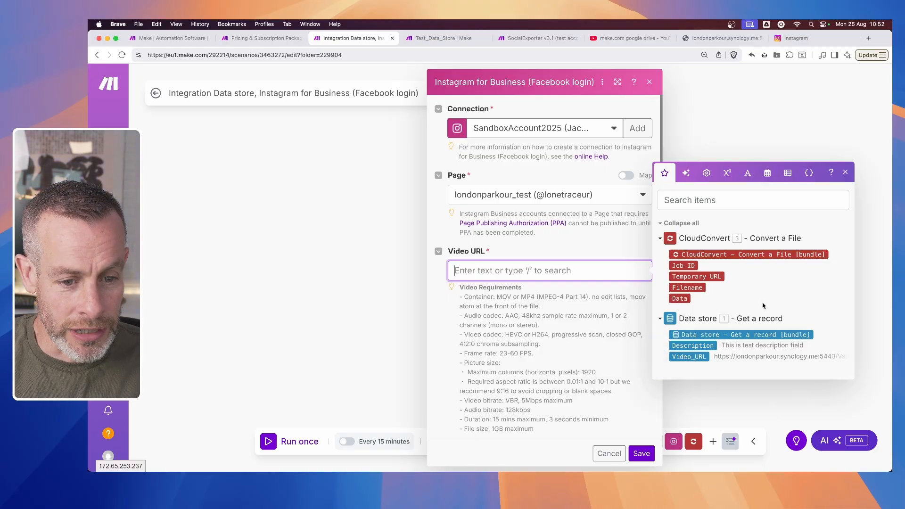
{"action": "left_click", "coordinate": [712, 277]}
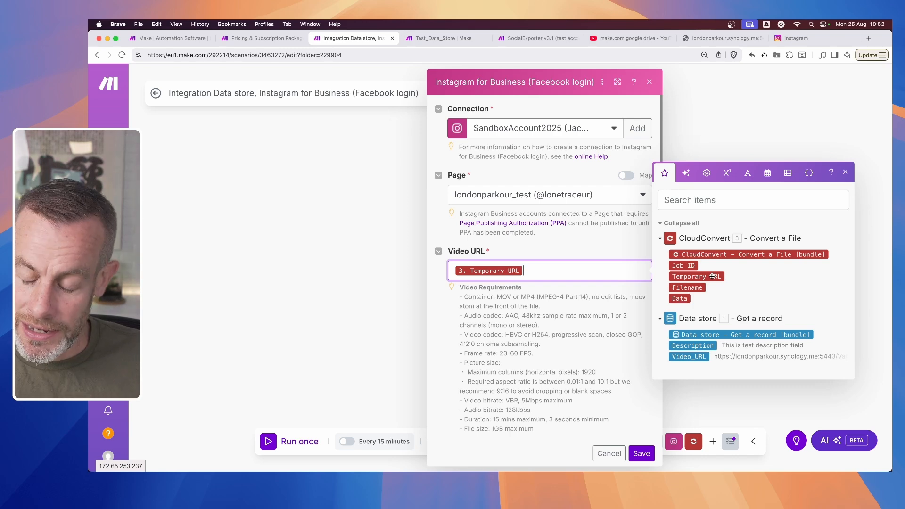
{"action": "left_click", "coordinate": [645, 454]}
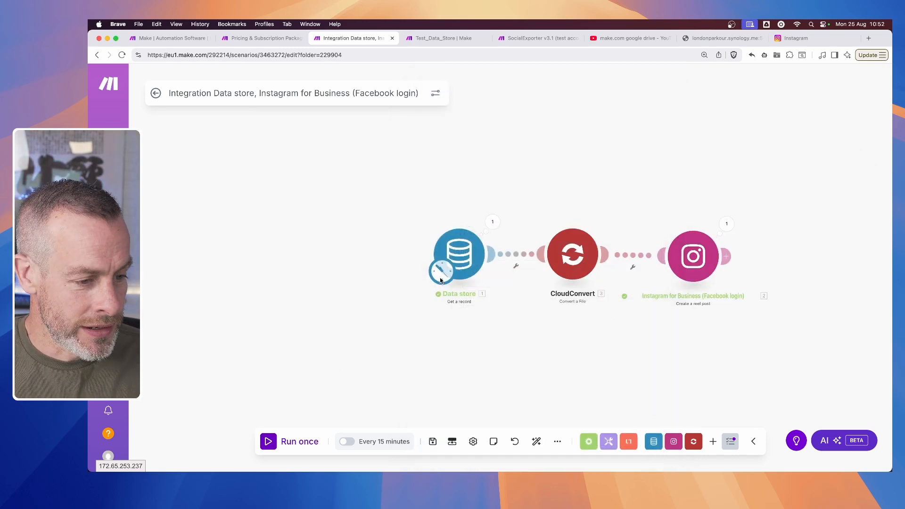
- Keep the Data store module on Test_Data_Store with key 1 and run the scenario once
{"action": "left_click", "coordinate": [467, 252]}
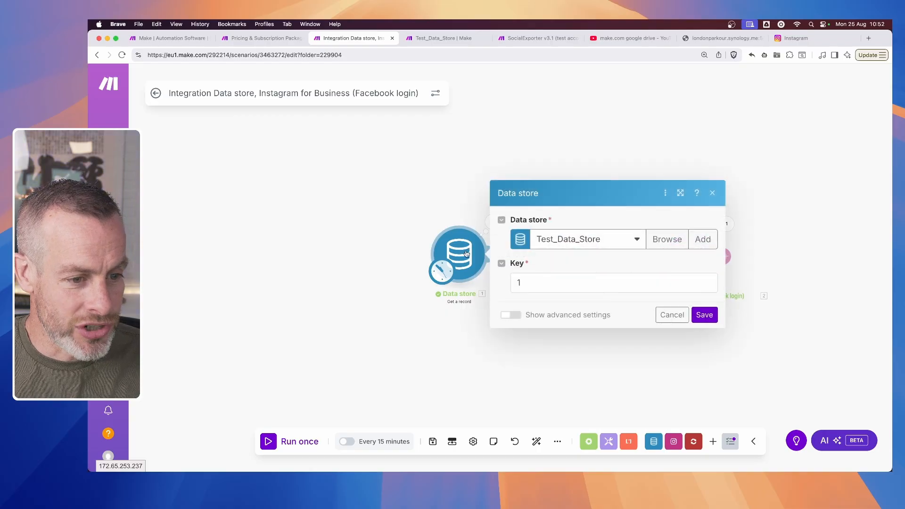
{"action": "left_click", "coordinate": [705, 314]}
{"action": "left_click", "coordinate": [269, 444]}
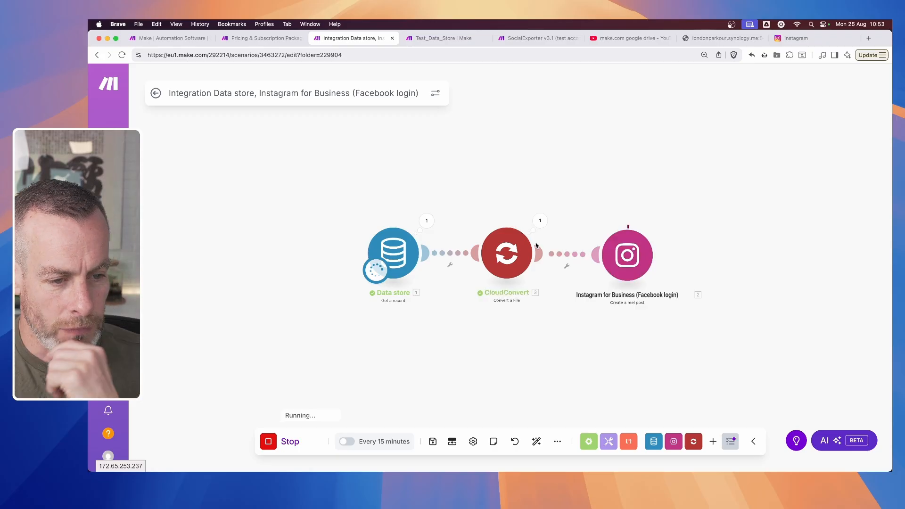
- Inspect the CloudConvert operation's export, import and convert options and its output bundle
{"action": "left_click", "coordinate": [540, 222]}
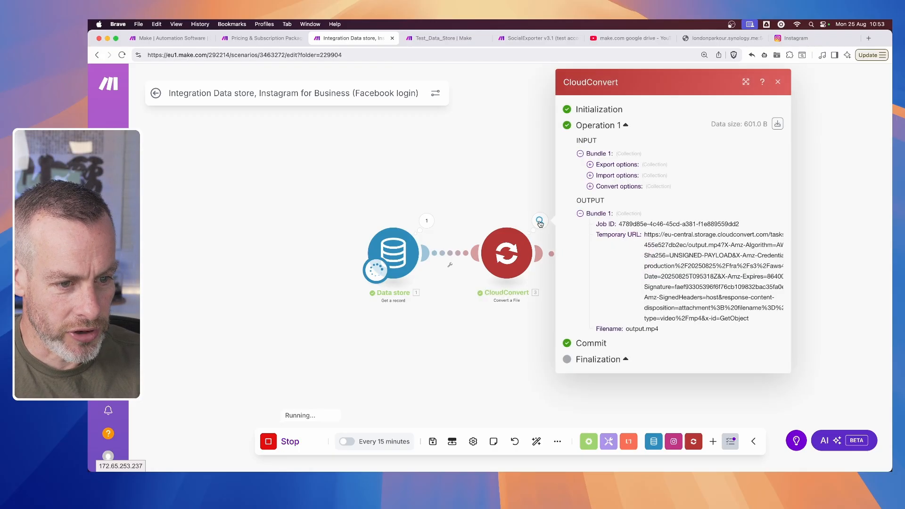
{"action": "left_click", "coordinate": [590, 164]}
{"action": "left_click", "coordinate": [591, 186]}
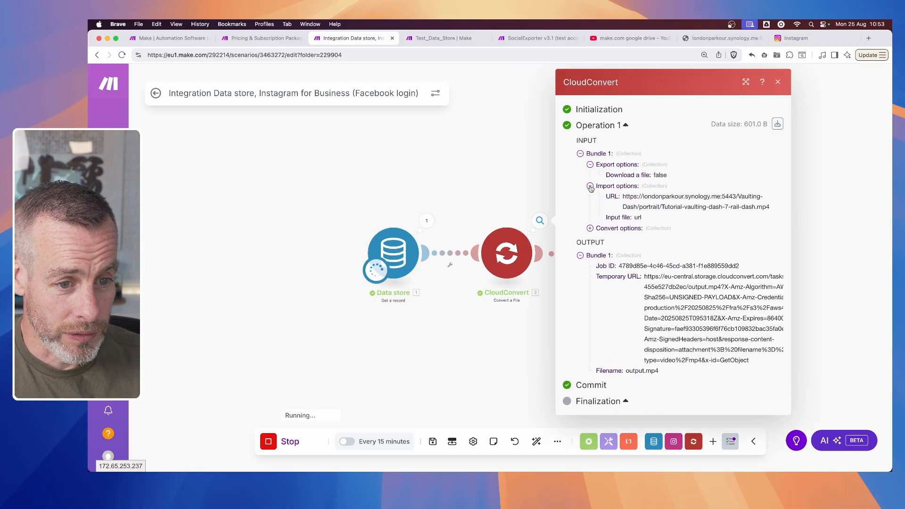
{"action": "left_click", "coordinate": [591, 229]}
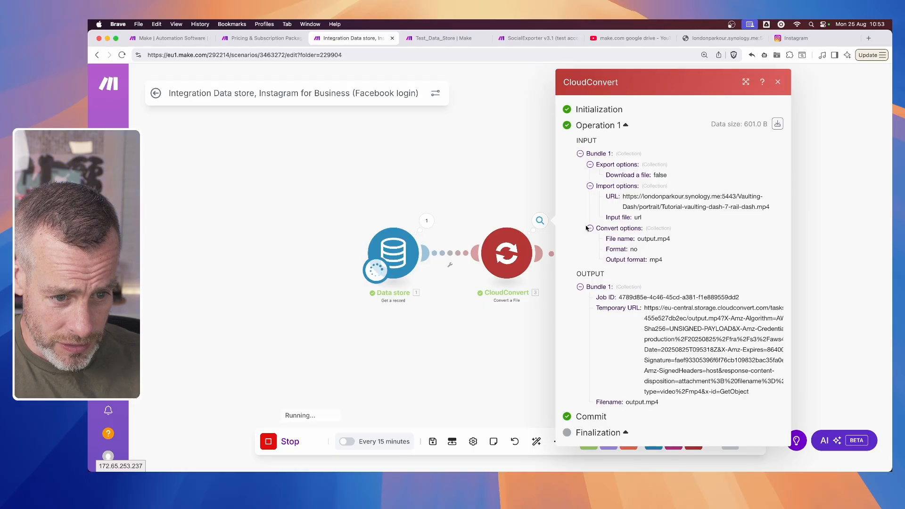
{"action": "left_click", "coordinate": [591, 229]}
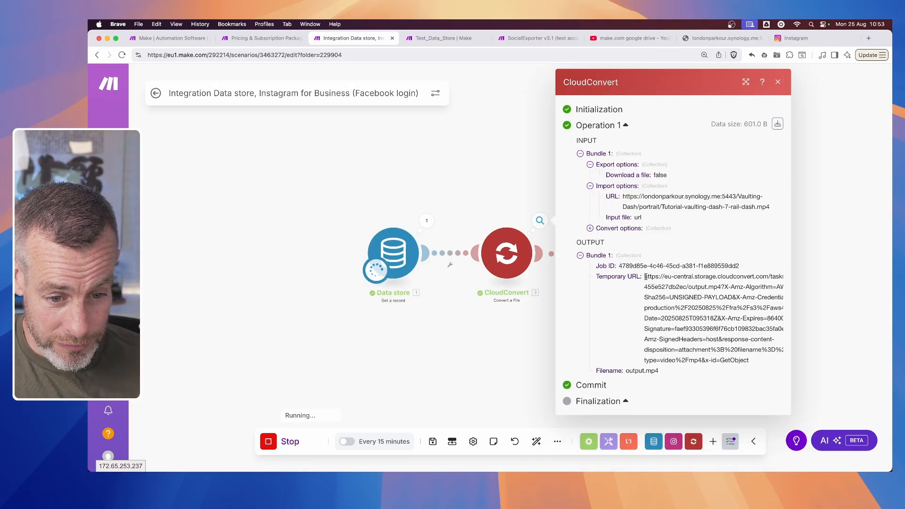
- Open CloudConvert's output Temporary URL in a new browser tab and save output.mp4 to Downloads
{"action": "left_click_drag", "start_coordinate": [750, 361], "coordinate": [645, 275]}
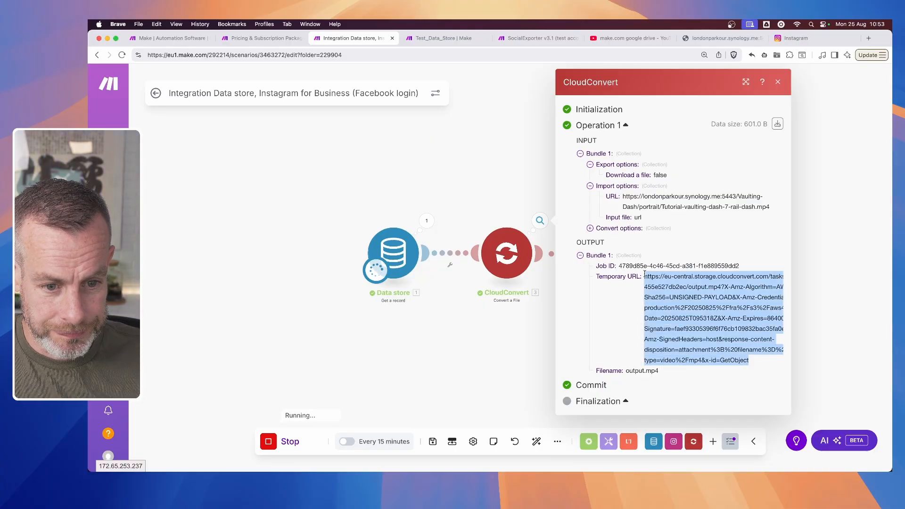
{"action": "left_click", "coordinate": [498, 351]}
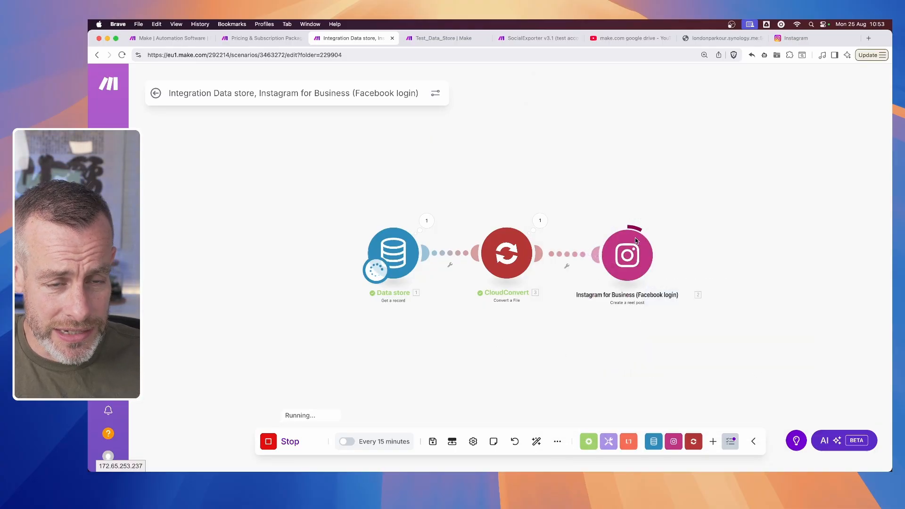
{"action": "left_click", "coordinate": [869, 38]}
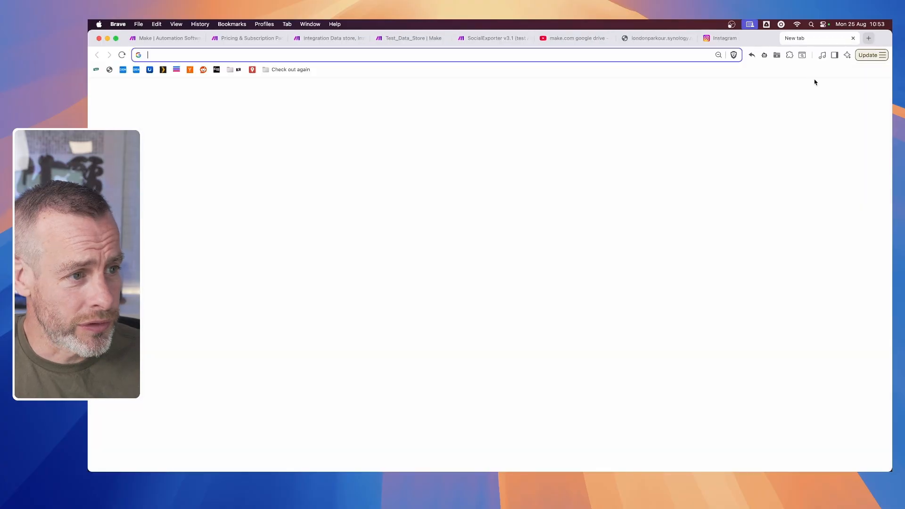
{"action": "key", "text": "super+v"}
{"action": "key", "text": "Return"}
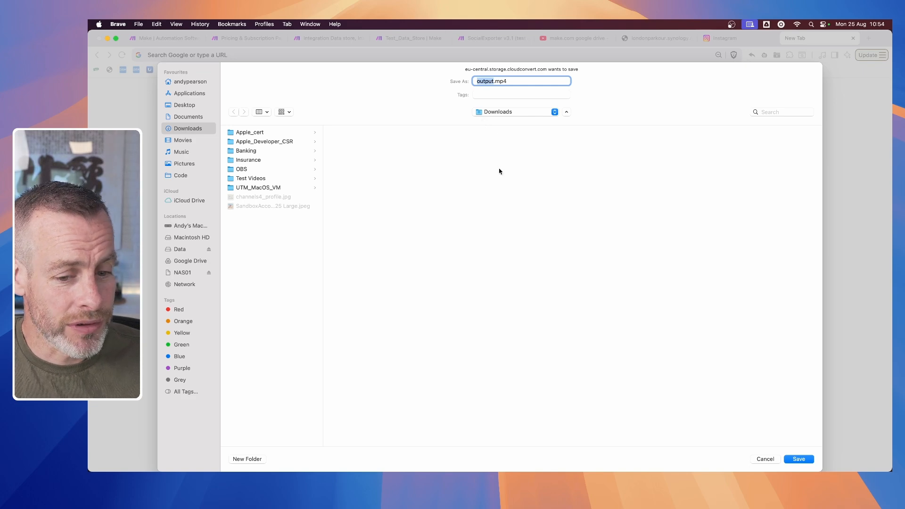
{"action": "key", "text": "Return"}
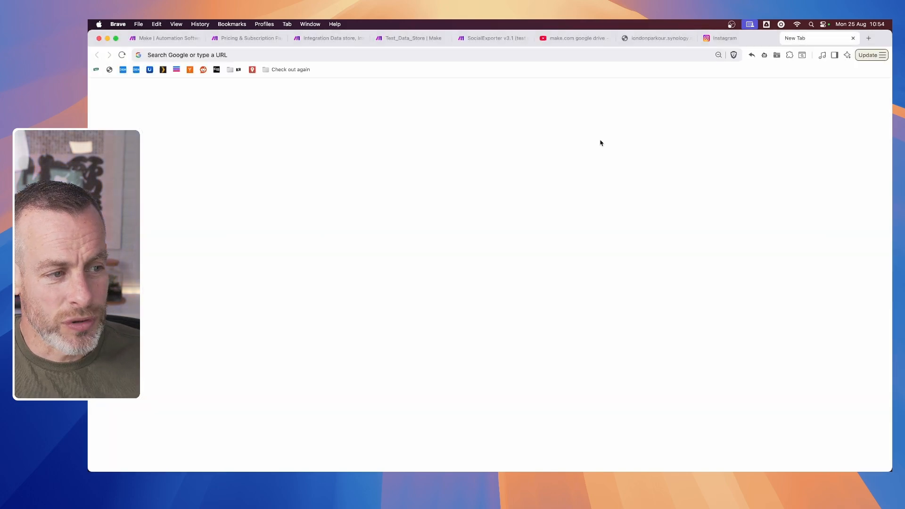
- Return to the scenario and inspect the input and output bundles of the Instagram module's operation
{"action": "left_click", "coordinate": [487, 40]}
{"action": "left_click", "coordinate": [413, 40]}
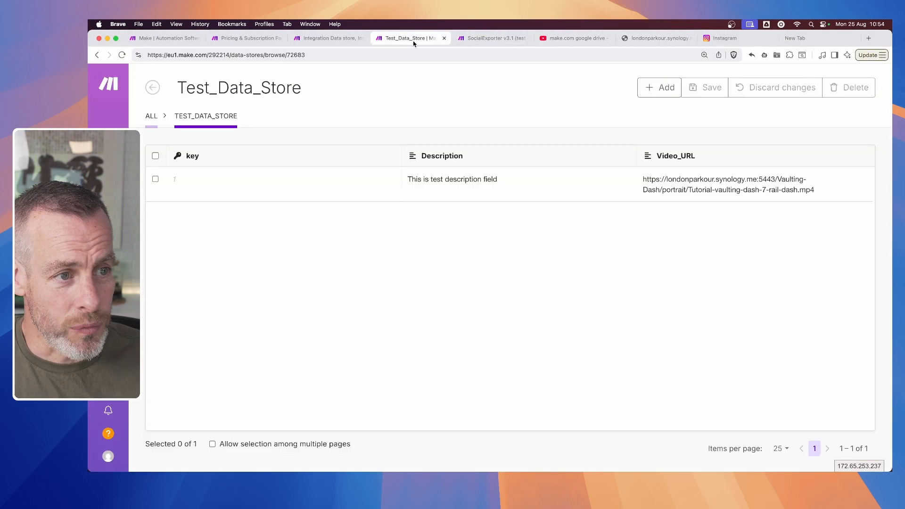
{"action": "left_click", "coordinate": [333, 38]}
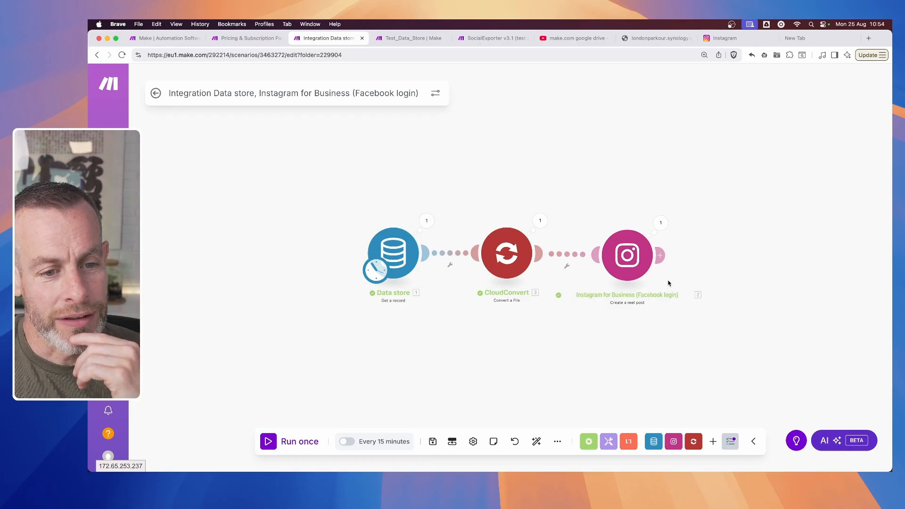
{"action": "left_click", "coordinate": [662, 223]}
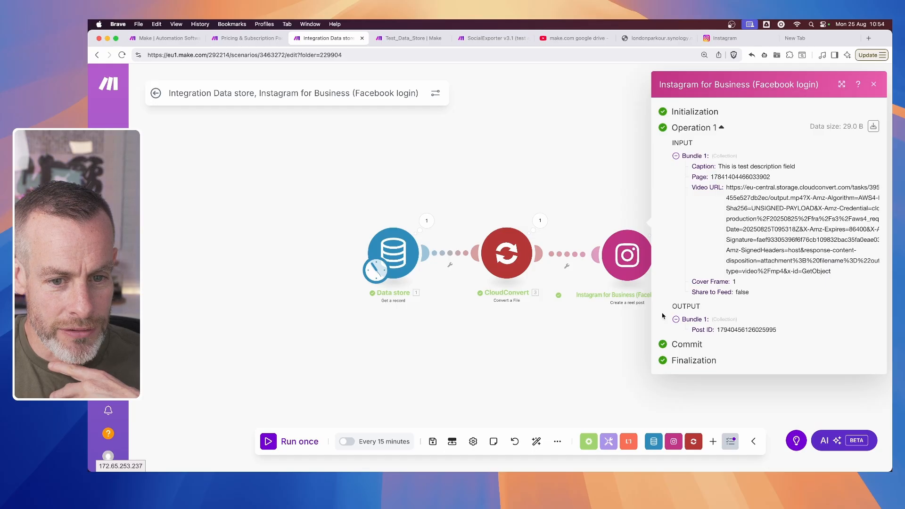
{"action": "left_click", "coordinate": [584, 338]}
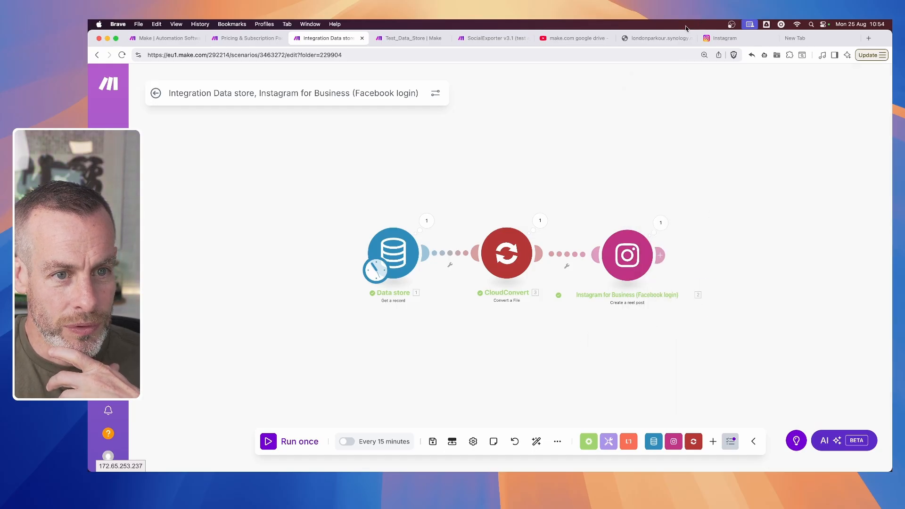
- Switch to Instagram, reload the test profile, and check the newly posted reel's video and caption
{"action": "left_click", "coordinate": [740, 39]}
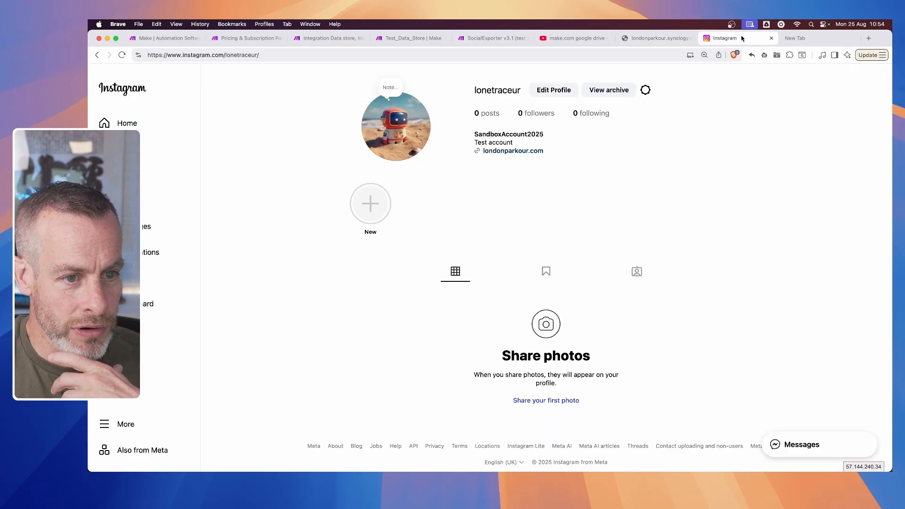
{"action": "left_click", "coordinate": [121, 56]}
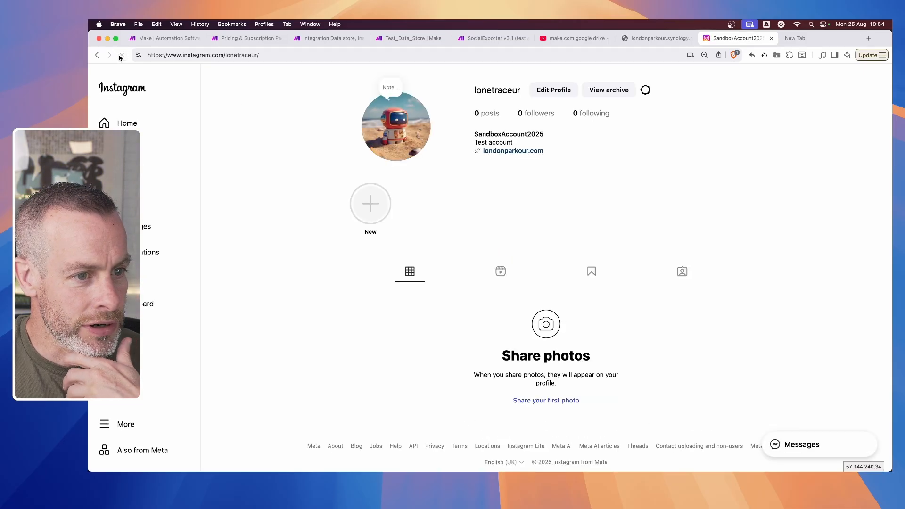
{"action": "left_click", "coordinate": [501, 271]}
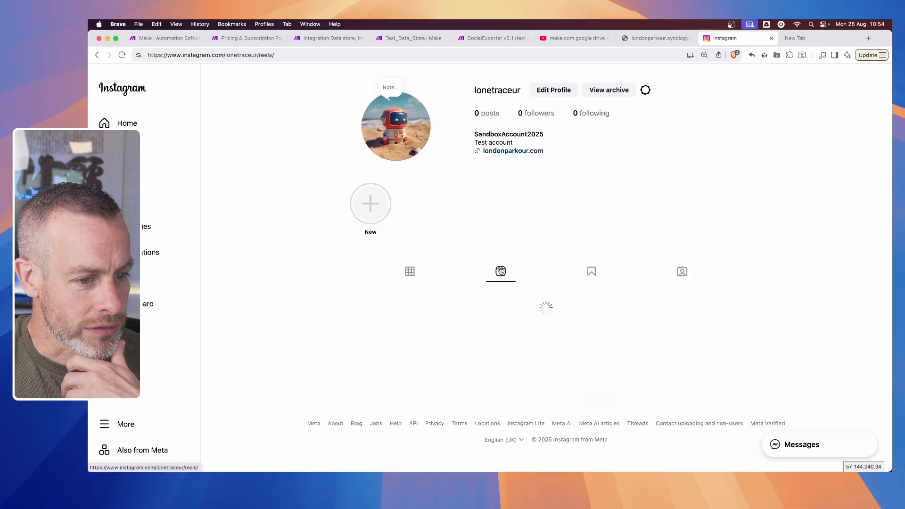
{"action": "scroll", "coordinate": [501, 271], "scroll_direction": "down", "scroll_amount": 1}
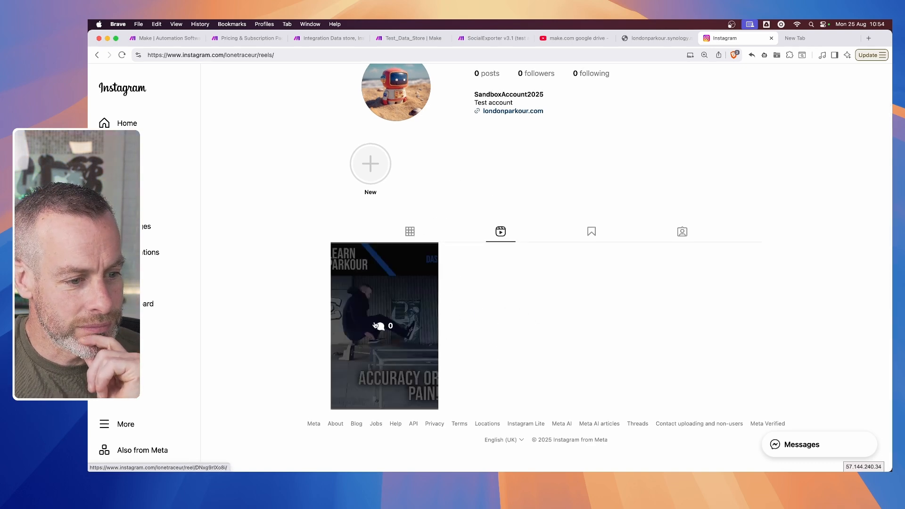
{"action": "left_click", "coordinate": [392, 352]}
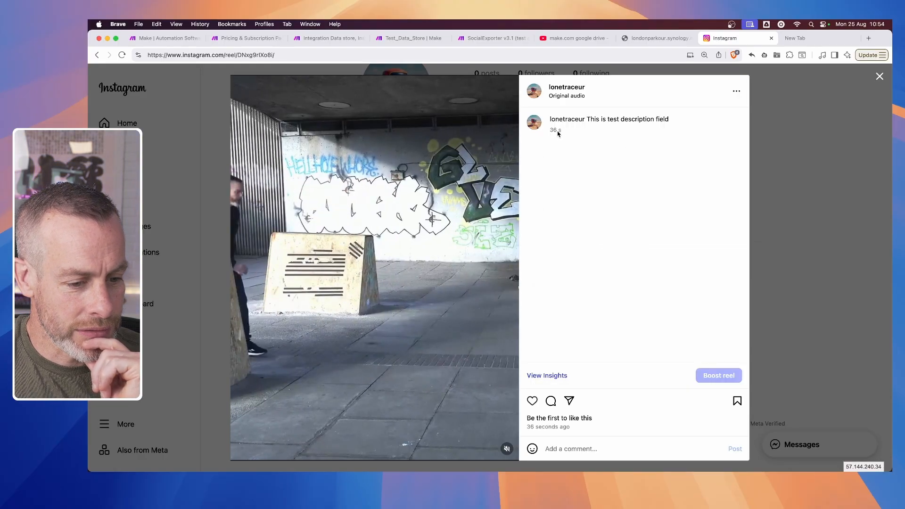
{"action": "mouse_move", "coordinate": [566, 116]}
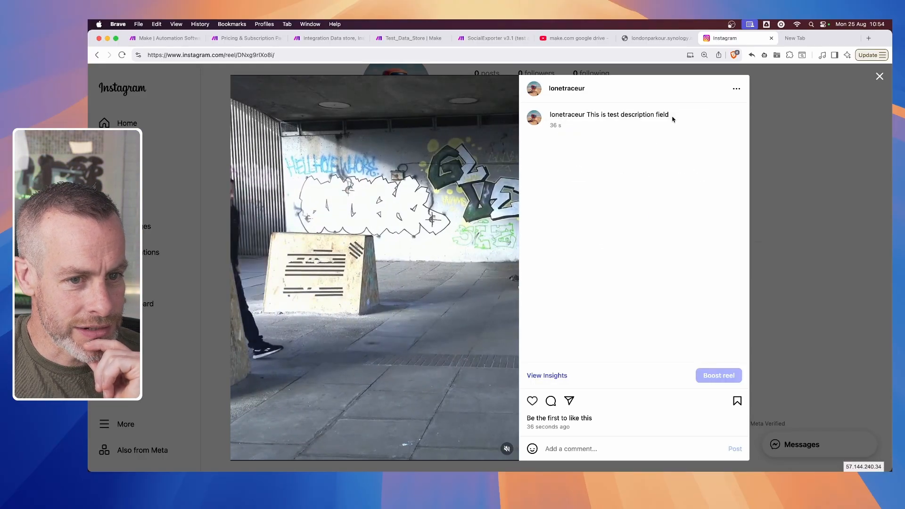
{"action": "left_click_drag", "start_coordinate": [672, 115], "coordinate": [599, 112]}
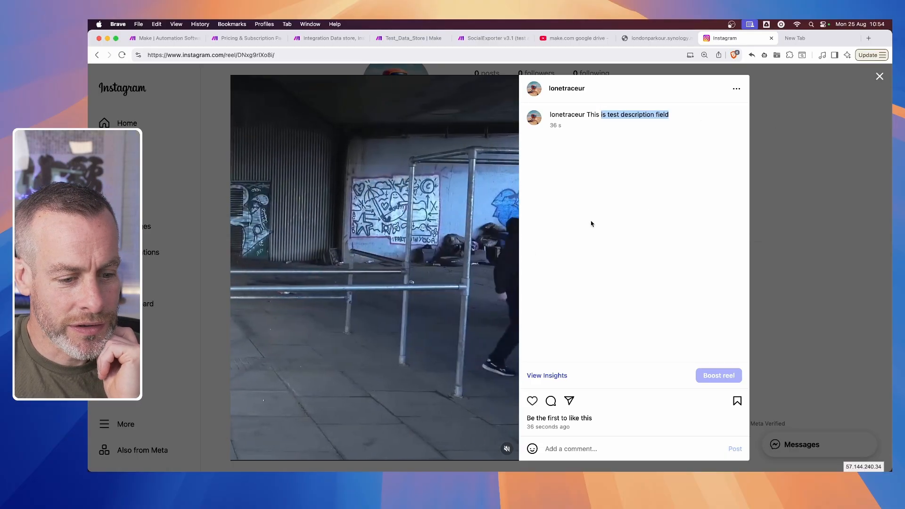
{"action": "left_click", "coordinate": [532, 430]}
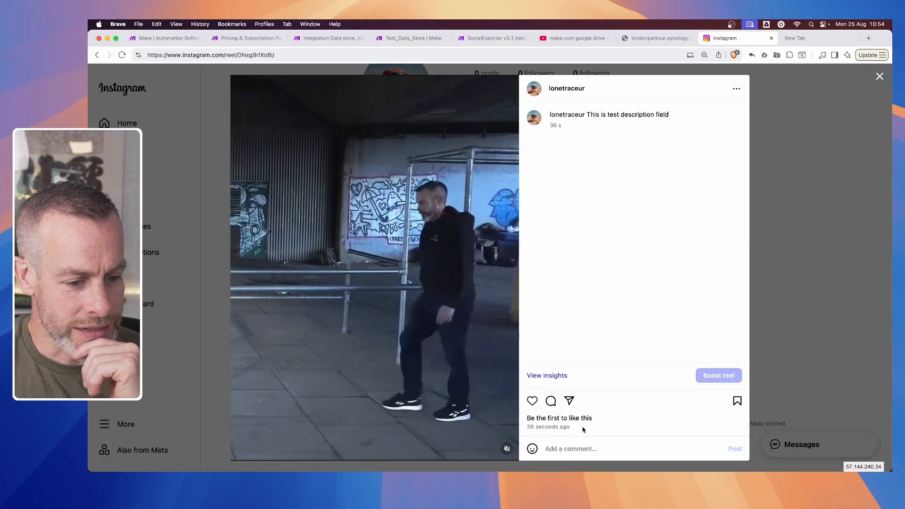
{"action": "left_click", "coordinate": [880, 75]}
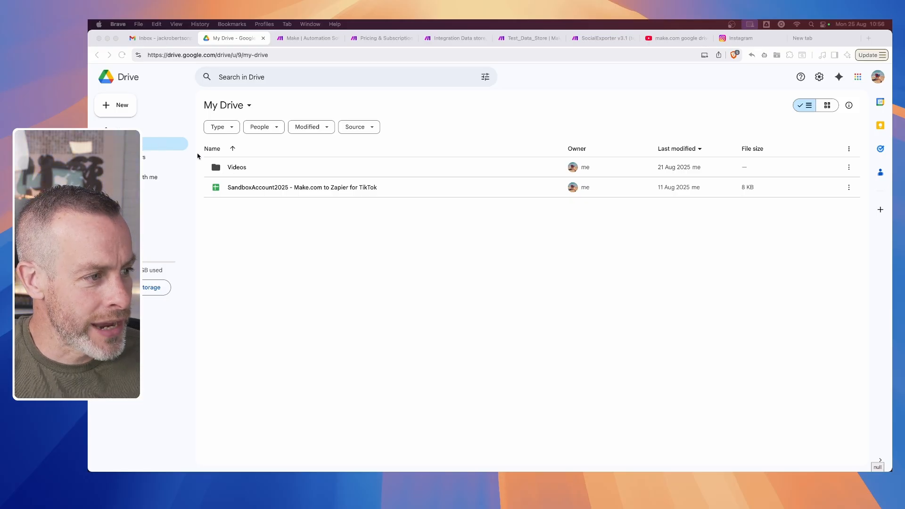
- Open the Test Post to SocialExporter v3.1 spreadsheet from Drive's Videos folder and dismiss the data extraction notice
{"action": "double_click", "coordinate": [245, 168]}
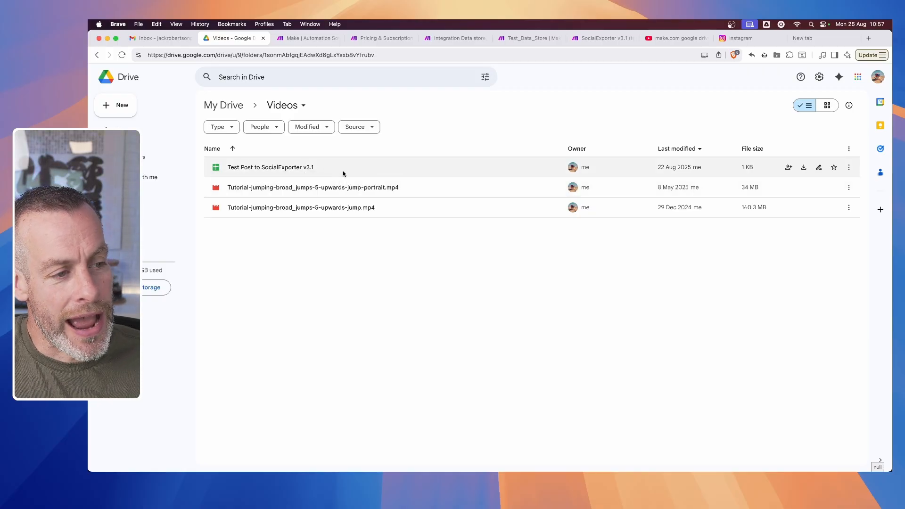
{"action": "double_click", "coordinate": [246, 168]}
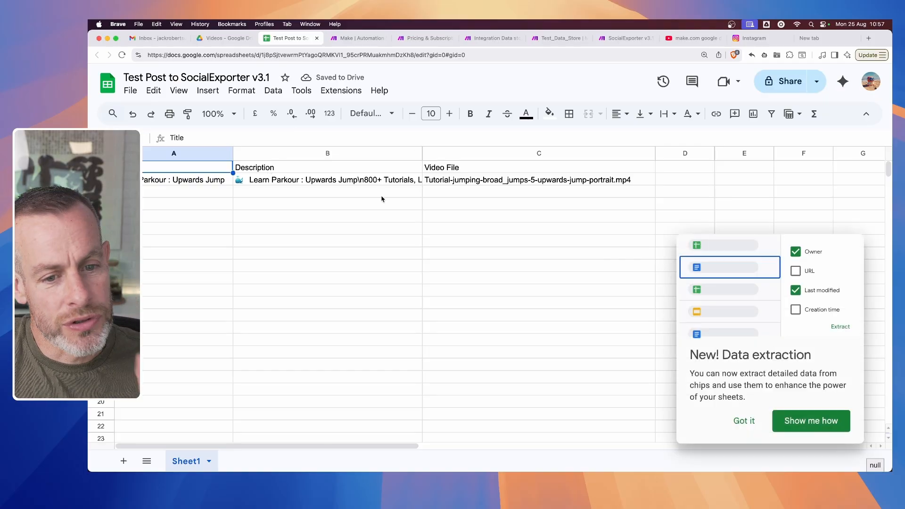
{"action": "left_click", "coordinate": [750, 424]}
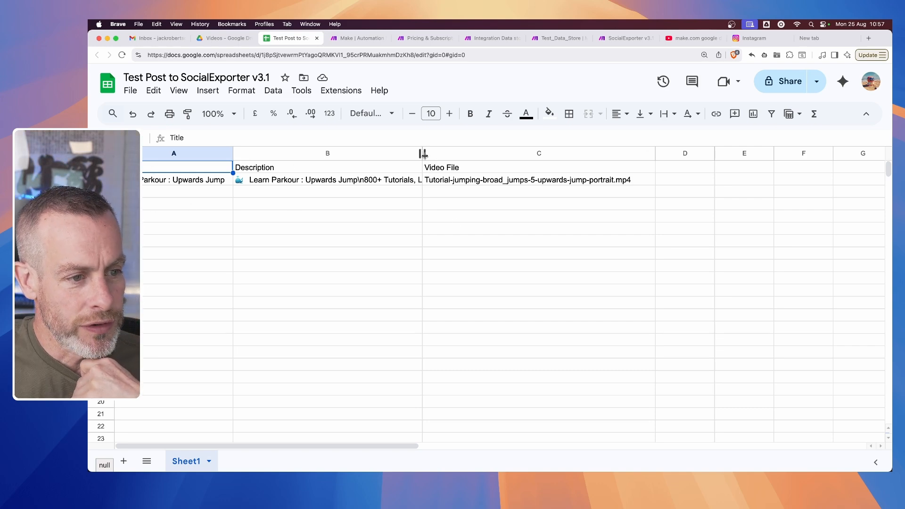
- Widen the Description column to read its text, and narrow it again so the Video File column fits
{"action": "left_click_drag", "start_coordinate": [423, 153], "coordinate": [707, 190]}
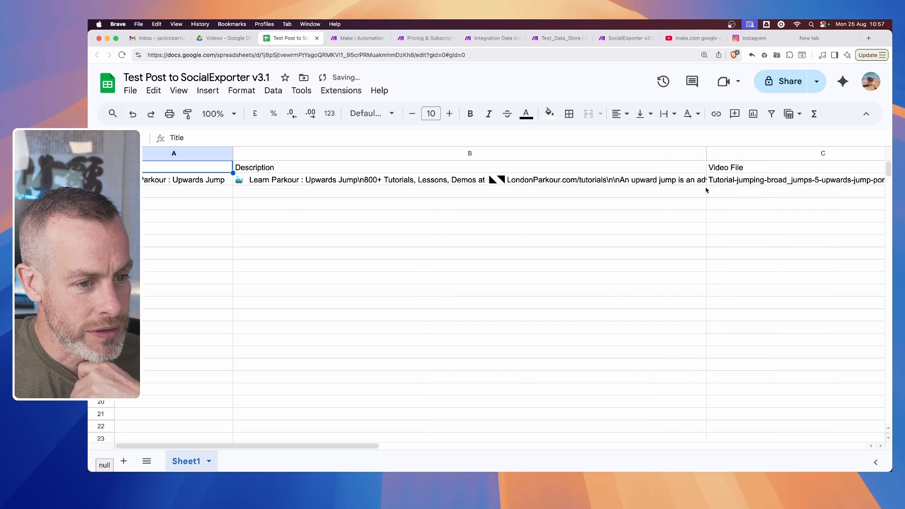
{"action": "left_click", "coordinate": [293, 186]}
{"action": "left_click_drag", "start_coordinate": [706, 153], "coordinate": [375, 153]}
{"action": "left_click", "coordinate": [486, 216]}
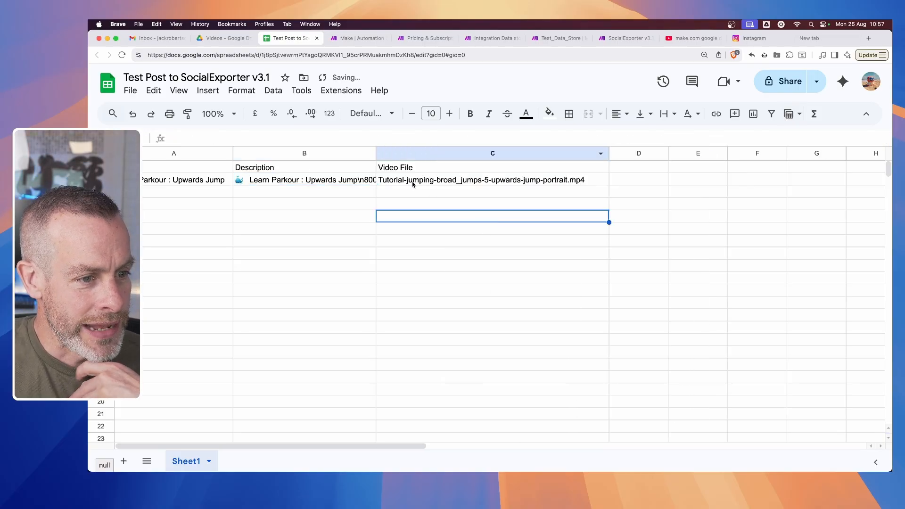
- Inspect the row's Description and Video File cells and compare the file name with the videos in Drive's Videos folder
{"action": "left_click", "coordinate": [560, 183]}
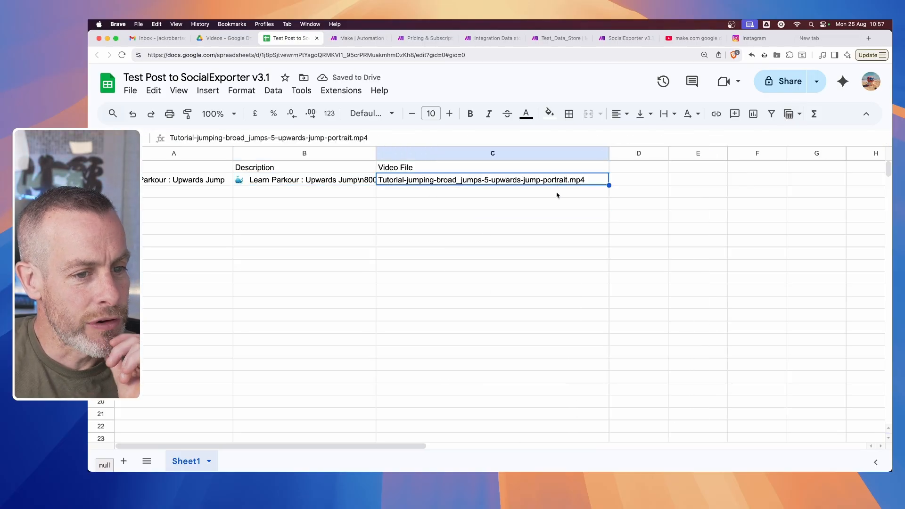
{"action": "left_click", "coordinate": [311, 179]}
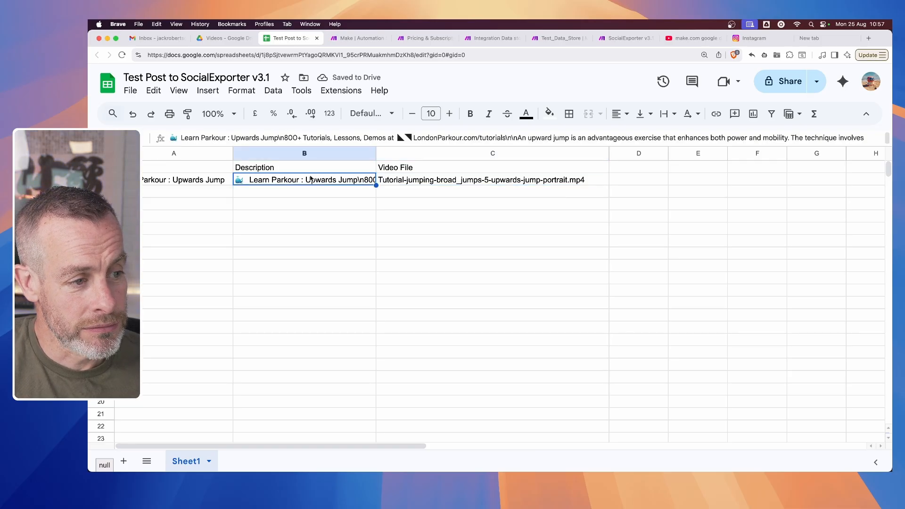
{"action": "left_click", "coordinate": [414, 179]}
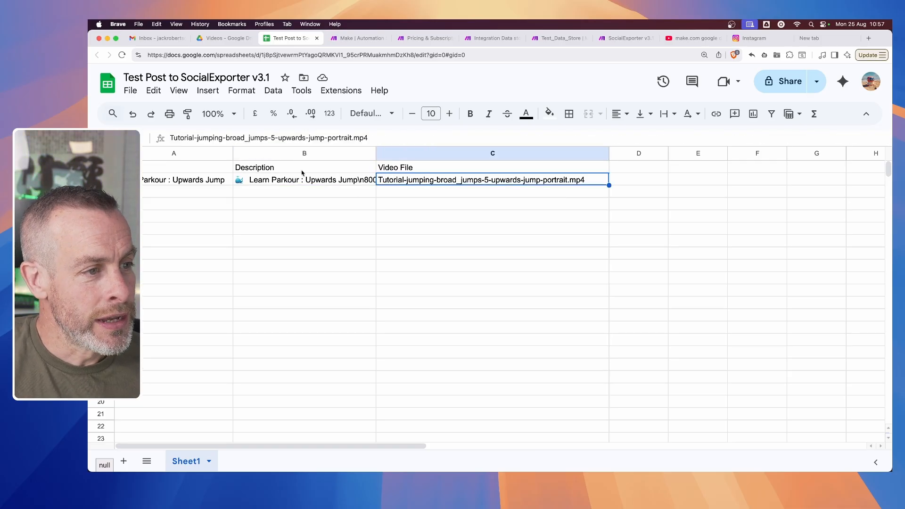
{"action": "left_click", "coordinate": [222, 42]}
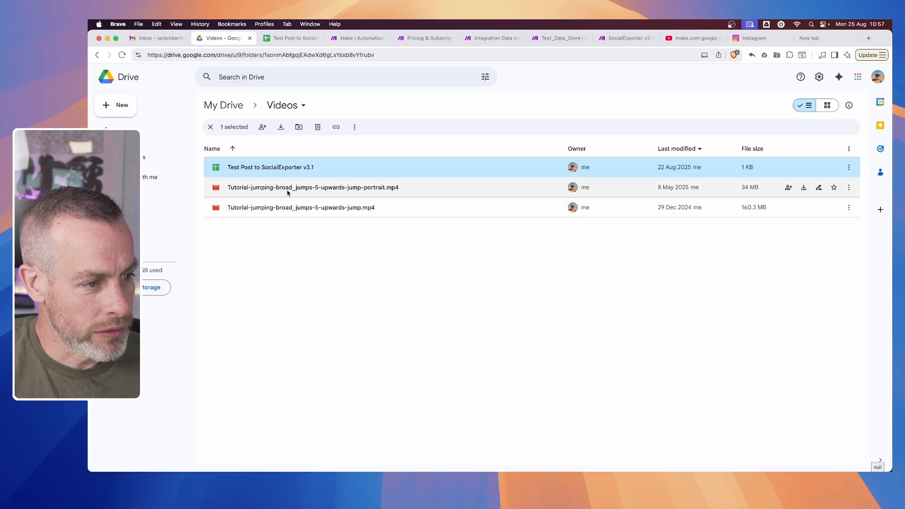
{"action": "left_click", "coordinate": [280, 42]}
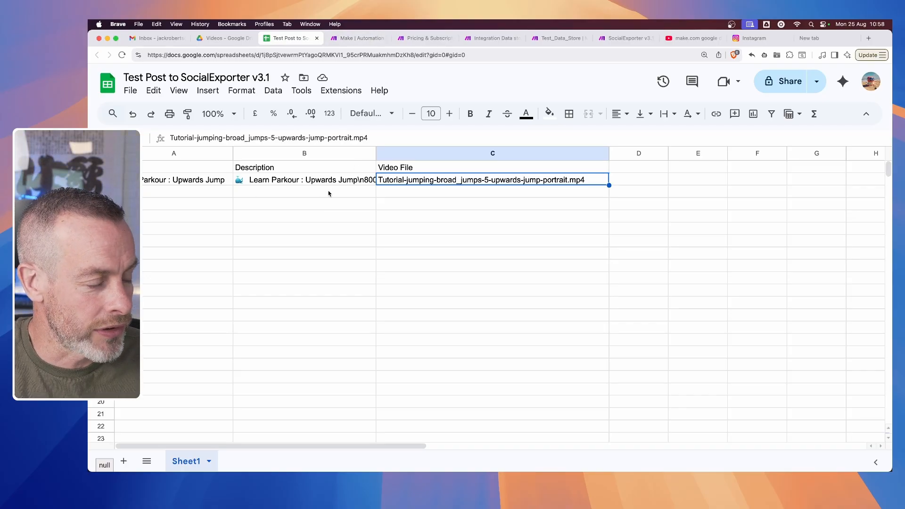
- Close the Make home and pricing pages and return to the Integration Data store scenario
{"action": "left_click", "coordinate": [344, 39]}
{"action": "left_click", "coordinate": [385, 38]}
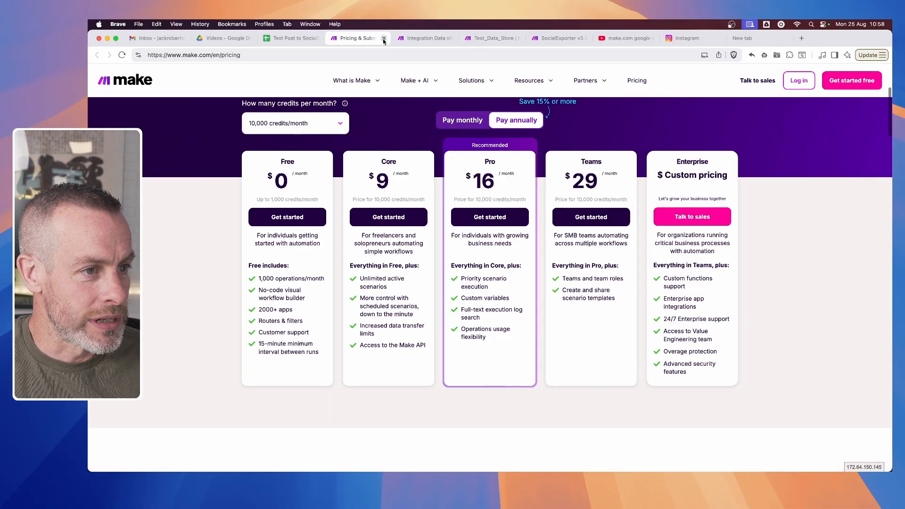
{"action": "left_click", "coordinate": [385, 38]}
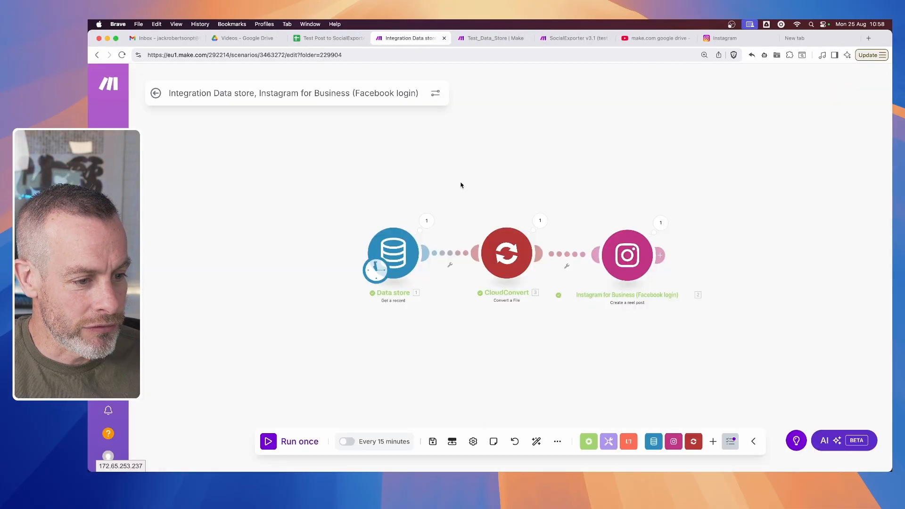
- Delete the Data store module from the start of the scenario
{"action": "left_click_drag", "start_coordinate": [461, 186], "coordinate": [441, 157]}
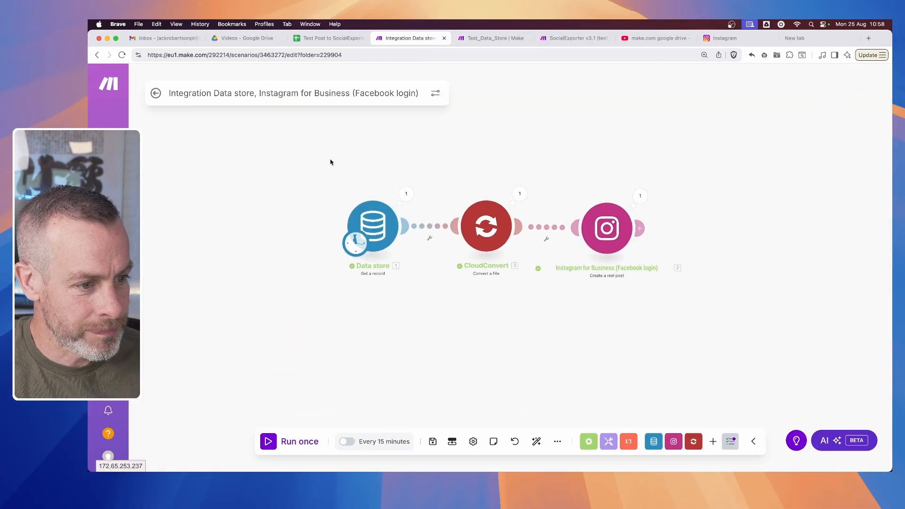
{"action": "left_click_drag", "start_coordinate": [307, 164], "coordinate": [417, 336]}
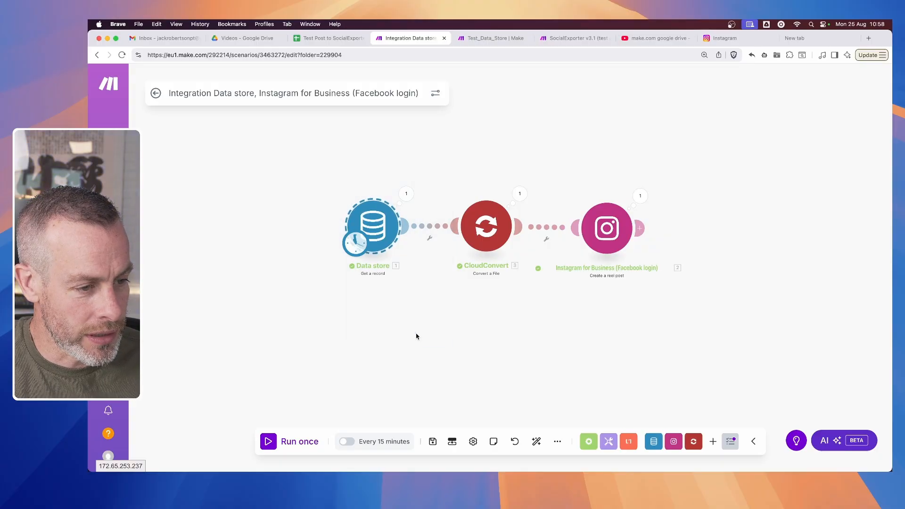
{"action": "right_click", "coordinate": [400, 231]}
{"action": "right_click", "coordinate": [383, 228]}
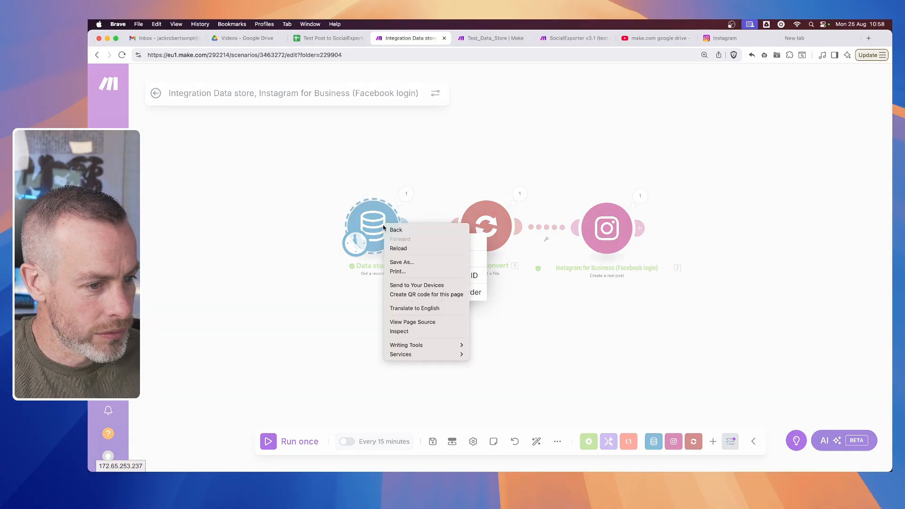
{"action": "left_click", "coordinate": [377, 230]}
{"action": "left_click", "coordinate": [377, 230]}
{"action": "right_click", "coordinate": [385, 227]}
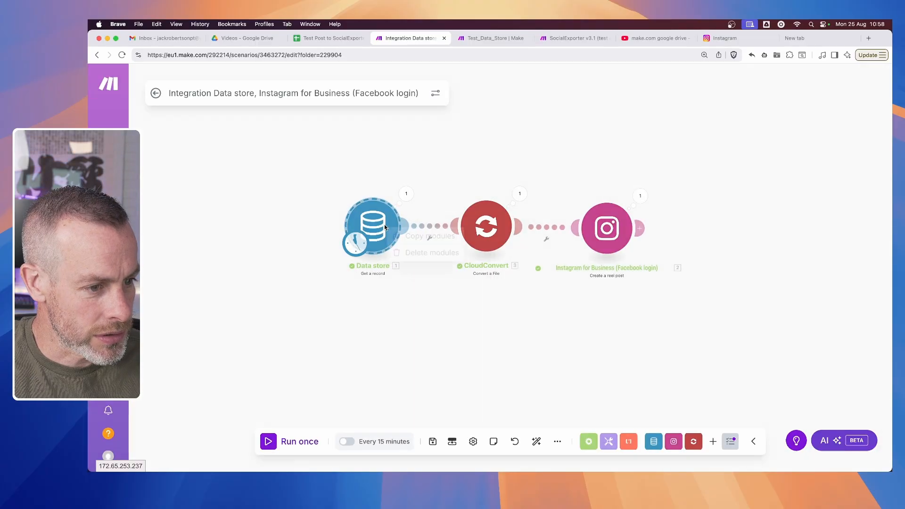
{"action": "left_click", "coordinate": [420, 253]}
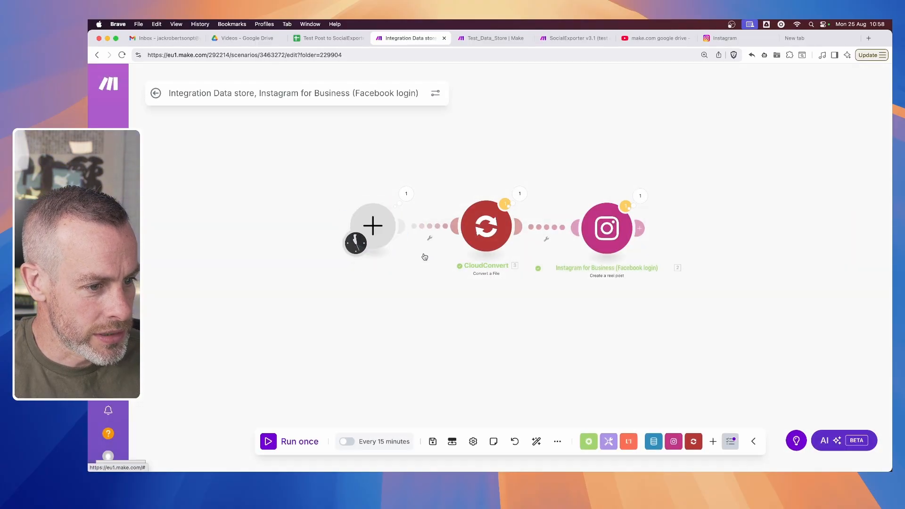
- Add a Google Sheets Watch New Rows module as the scenario's trigger
{"action": "left_click", "coordinate": [376, 230]}
{"action": "type", "text": "googl"}
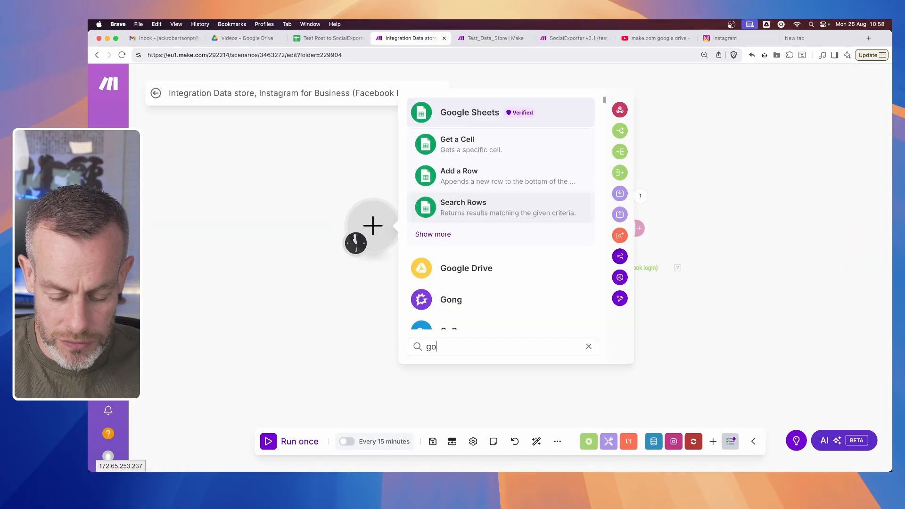
{"action": "left_click", "coordinate": [462, 118]}
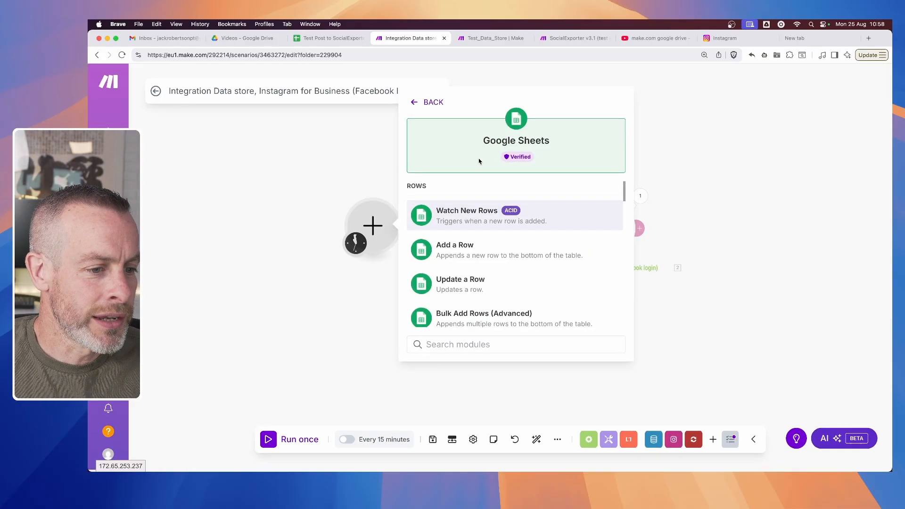
{"action": "scroll", "coordinate": [472, 259], "scroll_direction": "down", "scroll_amount": 1}
{"action": "scroll", "coordinate": [472, 259], "scroll_direction": "down", "scroll_amount": 1}
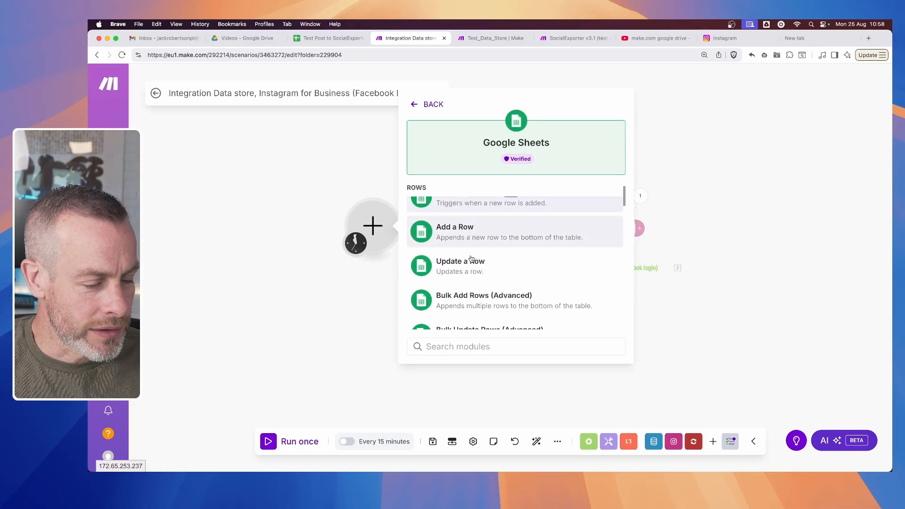
{"action": "scroll", "coordinate": [472, 259], "scroll_direction": "up", "scroll_amount": 1}
{"action": "scroll", "coordinate": [481, 230], "scroll_direction": "down", "scroll_amount": 3}
{"action": "scroll", "coordinate": [480, 230], "scroll_direction": "down", "scroll_amount": 4}
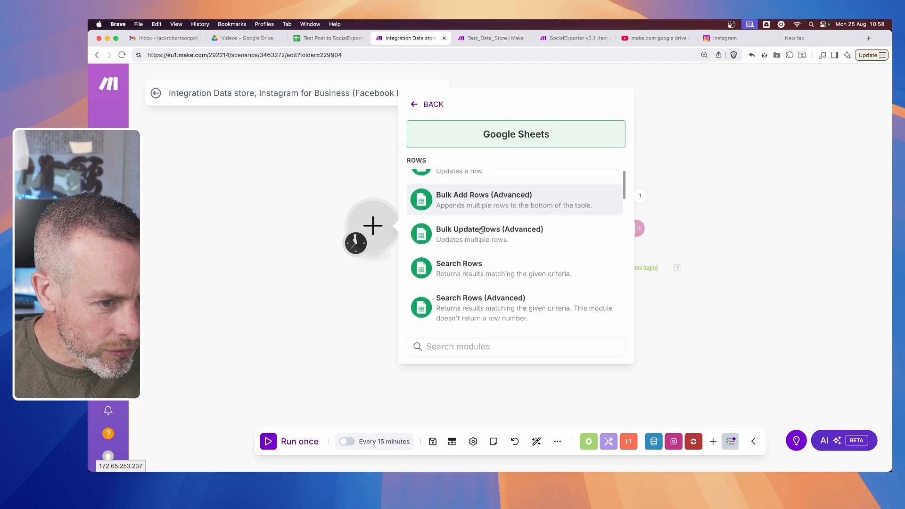
{"action": "scroll", "coordinate": [481, 230], "scroll_direction": "down", "scroll_amount": 1}
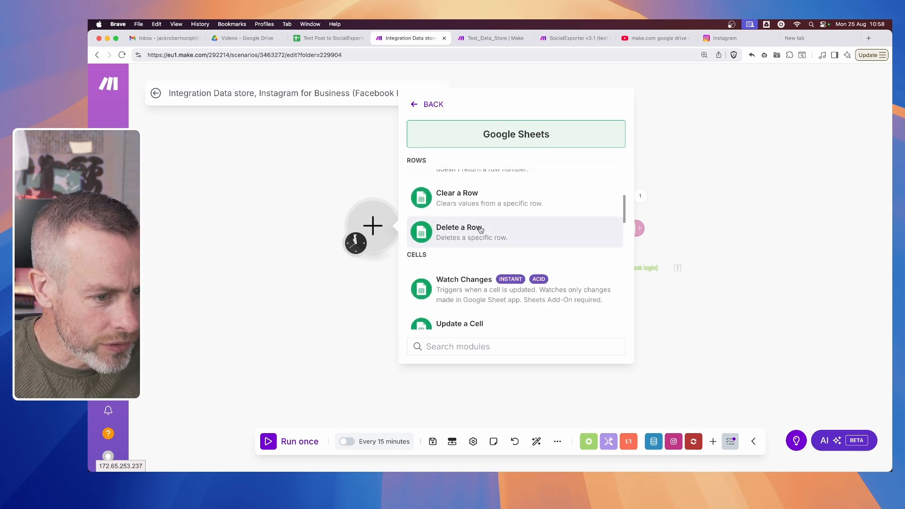
{"action": "scroll", "coordinate": [480, 230], "scroll_direction": "up", "scroll_amount": 8}
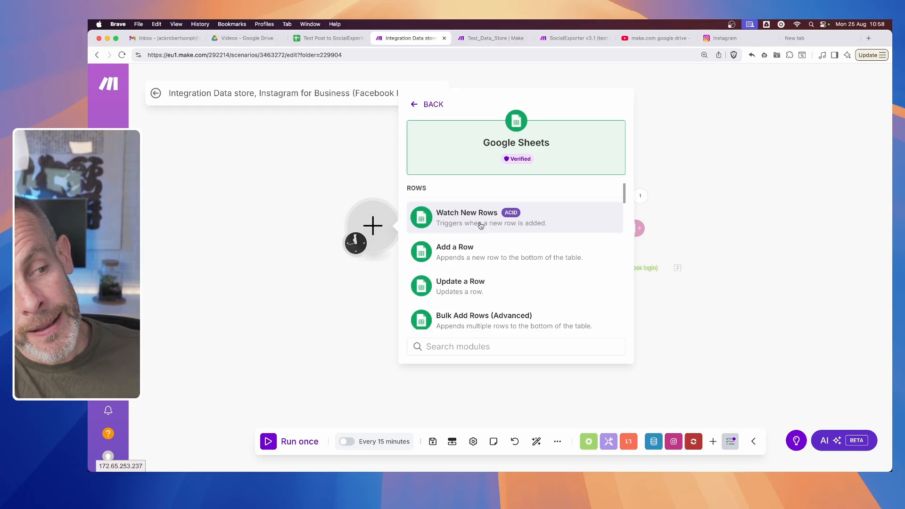
{"action": "left_click", "coordinate": [481, 225]}
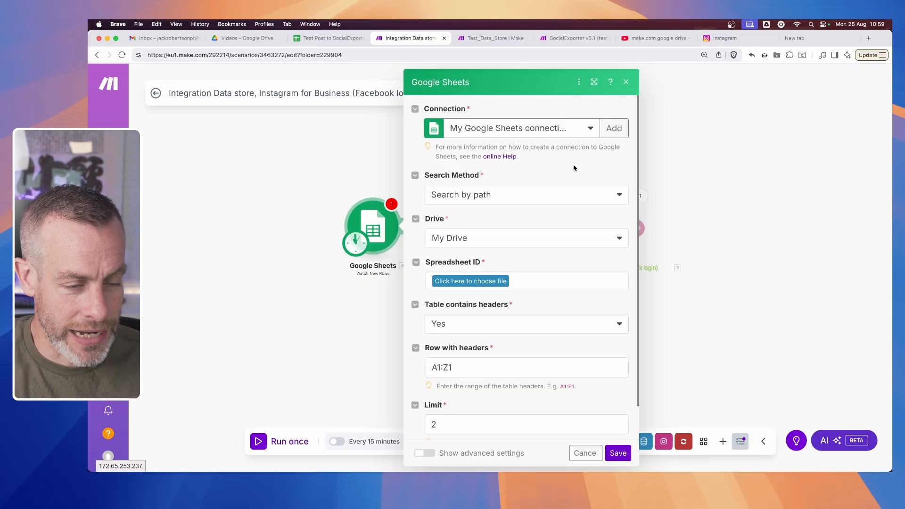
{"action": "left_click", "coordinate": [599, 200]}
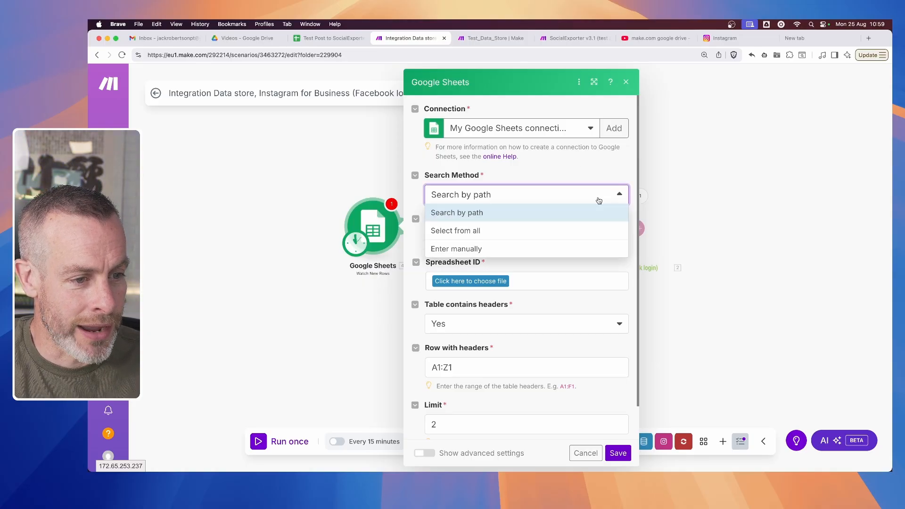
{"action": "left_click", "coordinate": [500, 218]}
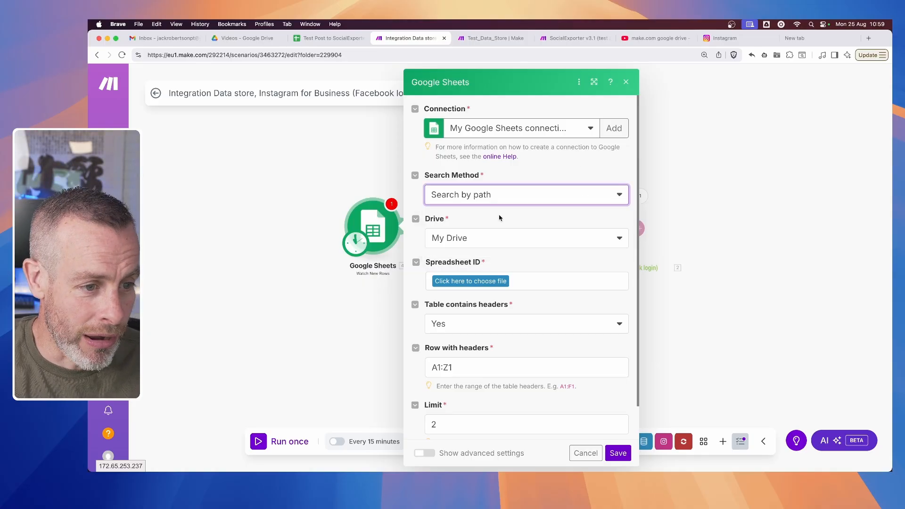
{"action": "left_click", "coordinate": [496, 240]}
{"action": "left_click", "coordinate": [481, 257]}
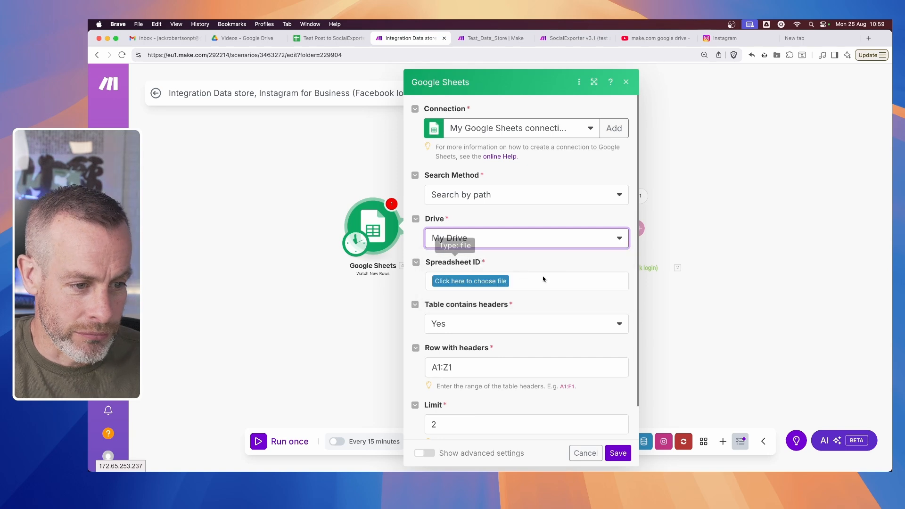
{"action": "left_click", "coordinate": [482, 282]}
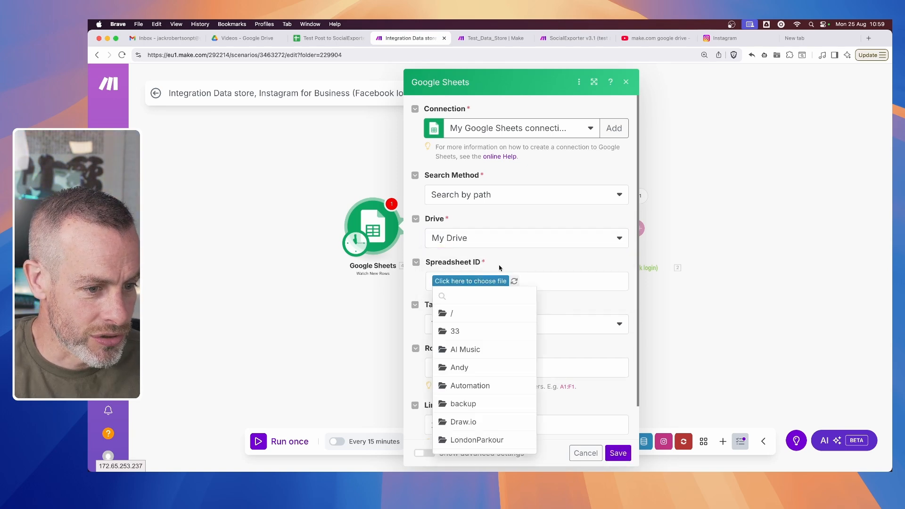
{"action": "left_click", "coordinate": [539, 150]}
- Set the Google Sheets connection to SandboxAccount2025, with Search by path as the search method and My Drive as the drive
{"action": "left_click", "coordinate": [555, 123]}
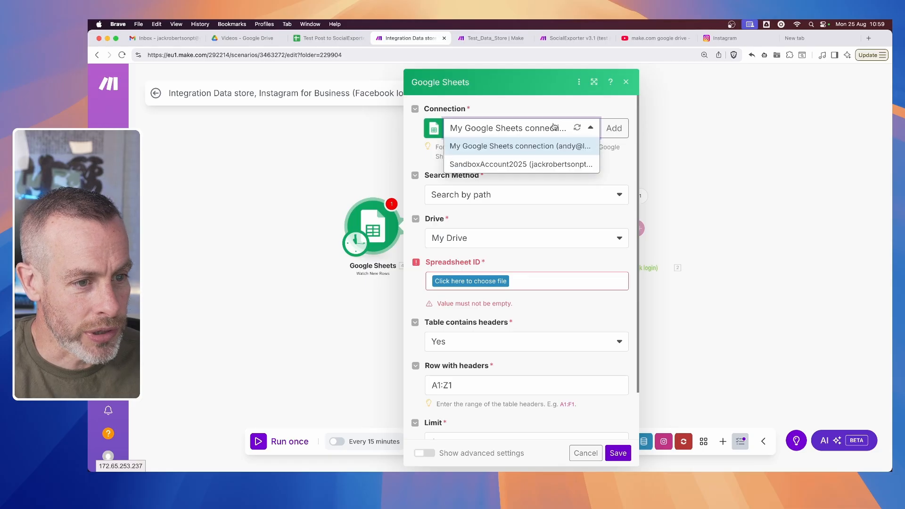
{"action": "left_click", "coordinate": [509, 164]}
{"action": "left_click", "coordinate": [521, 196]}
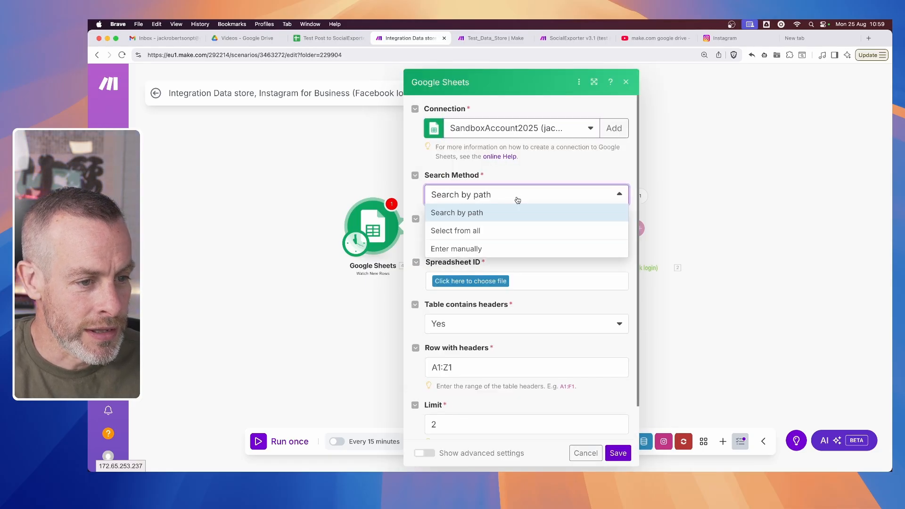
{"action": "left_click", "coordinate": [498, 213]}
{"action": "left_click", "coordinate": [482, 248]}
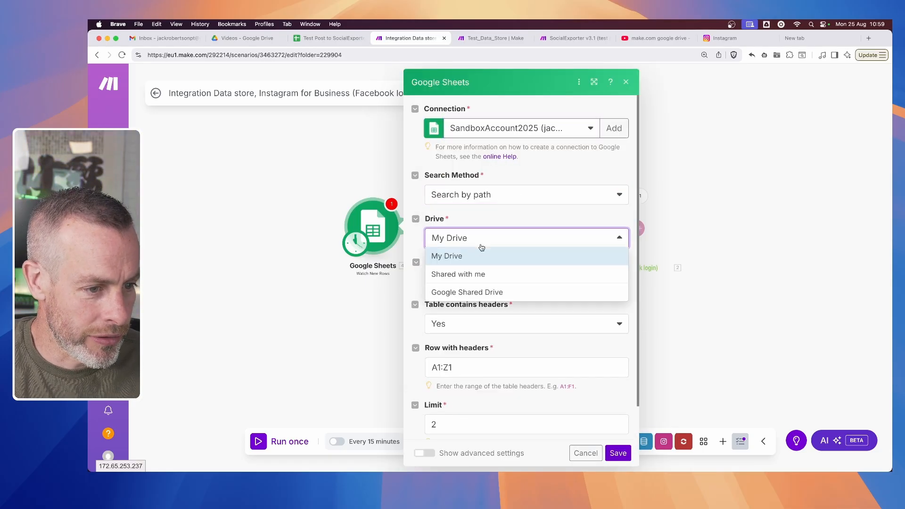
{"action": "left_click", "coordinate": [481, 250]}
- Choose the Test Post to SocialExporter v3.1 file in the Videos folder as the spreadsheet to watch
{"action": "left_click", "coordinate": [481, 283]}
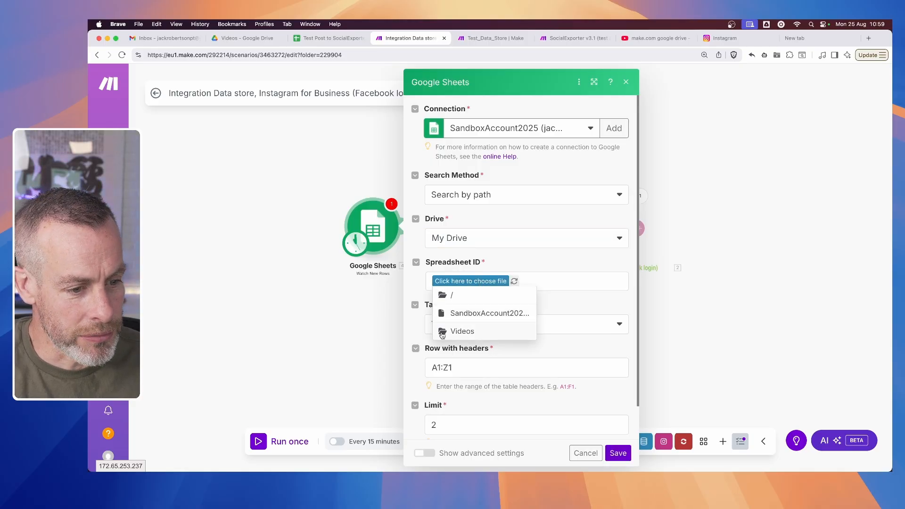
{"action": "left_click", "coordinate": [472, 333]}
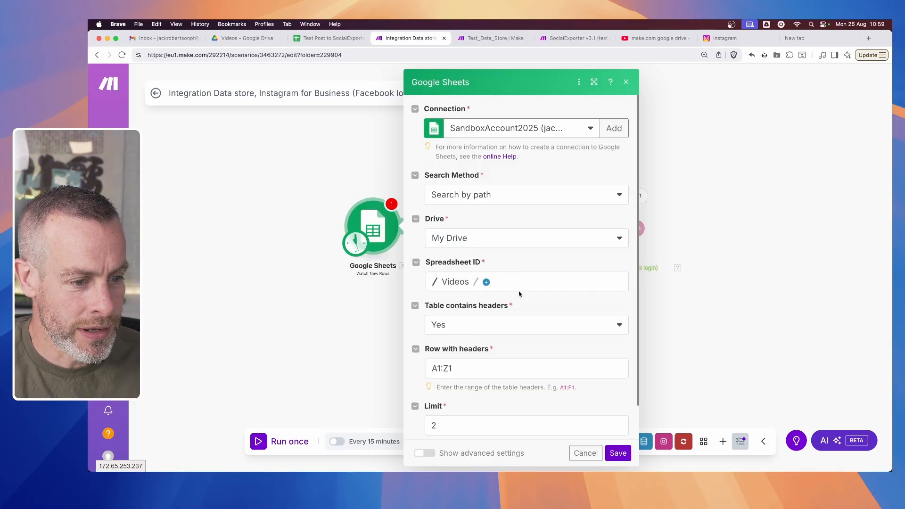
{"action": "scroll", "coordinate": [522, 300], "scroll_direction": "down", "scroll_amount": 2}
{"action": "left_click", "coordinate": [485, 244]}
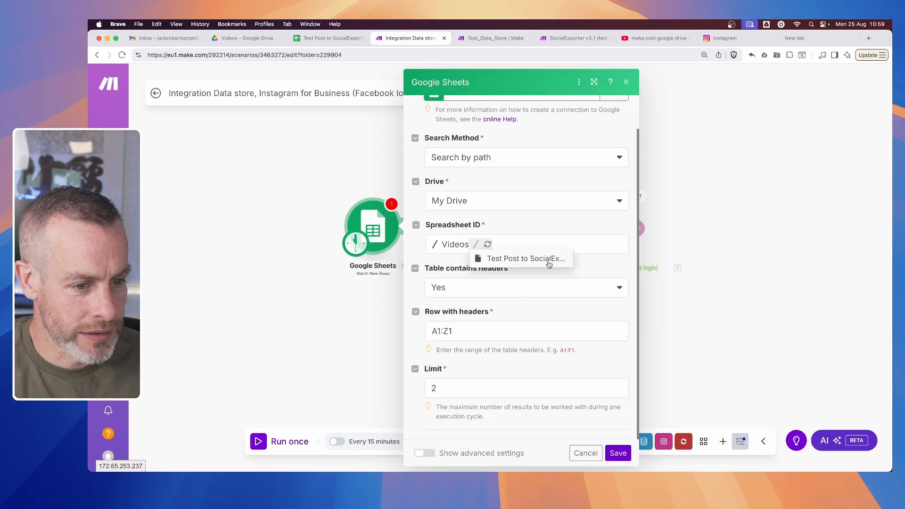
{"action": "left_click", "coordinate": [542, 261]}
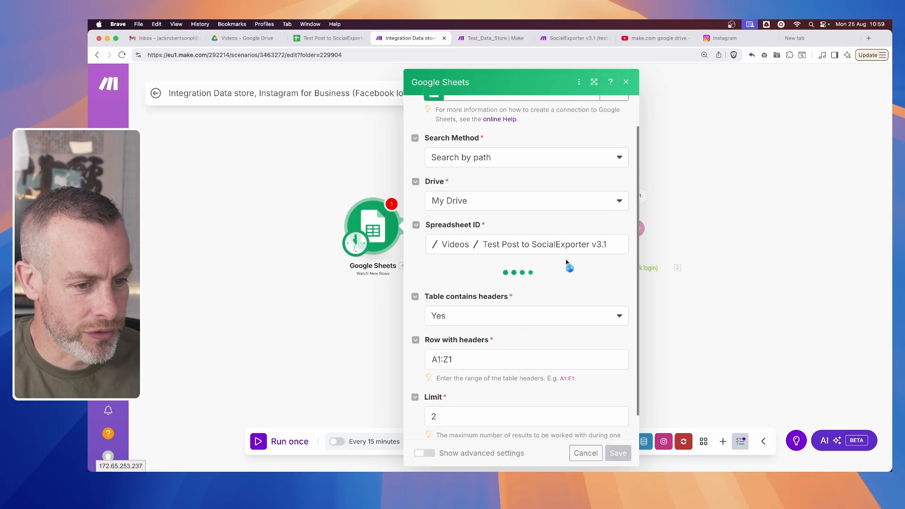
- Set the Google Sheets trigger's sheet name to Sheet1 and its limit to 1
{"action": "left_click", "coordinate": [330, 38]}
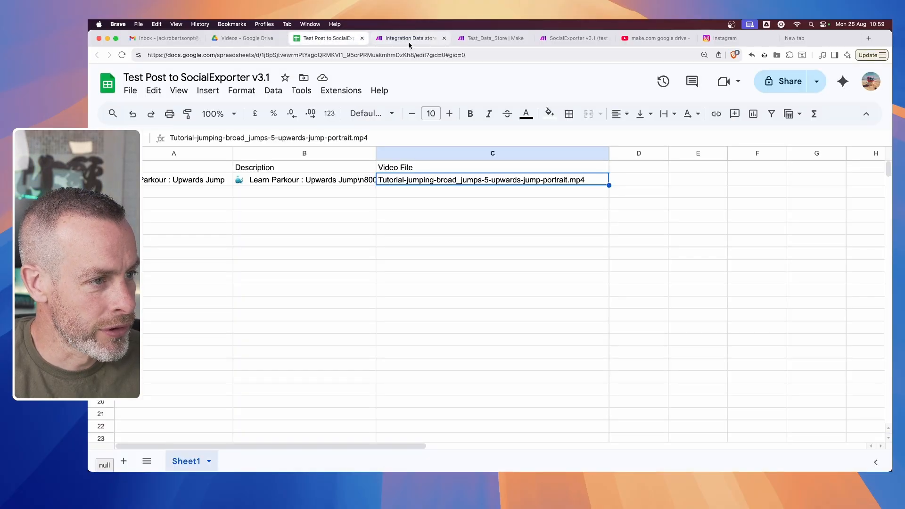
{"action": "left_click", "coordinate": [409, 42]}
{"action": "scroll", "coordinate": [540, 328], "scroll_direction": "down", "scroll_amount": 2}
{"action": "left_click", "coordinate": [532, 243]}
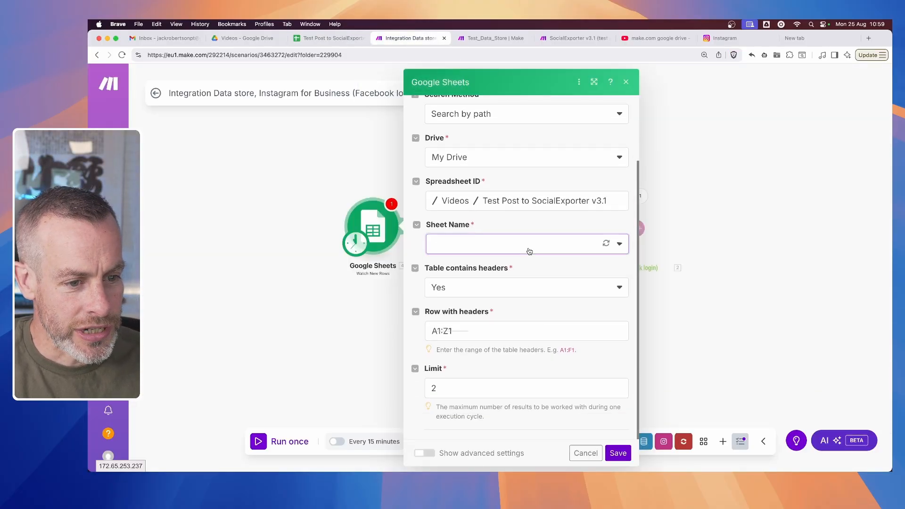
{"action": "left_click", "coordinate": [452, 262]}
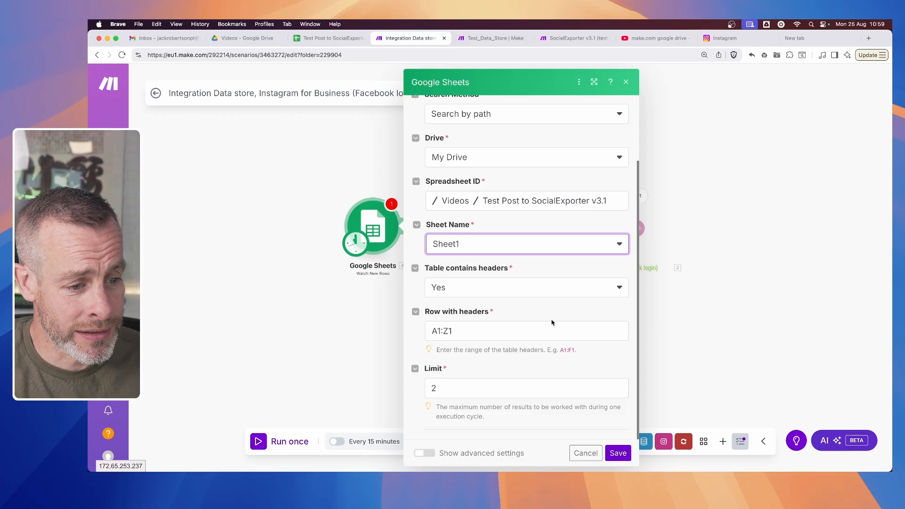
{"action": "left_click_drag", "start_coordinate": [446, 389], "coordinate": [419, 391]}
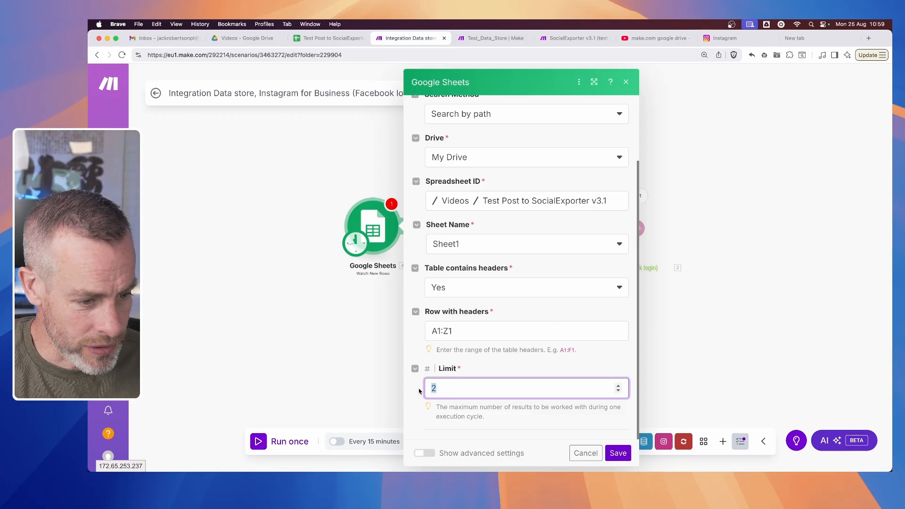
{"action": "left_click", "coordinate": [497, 419]}
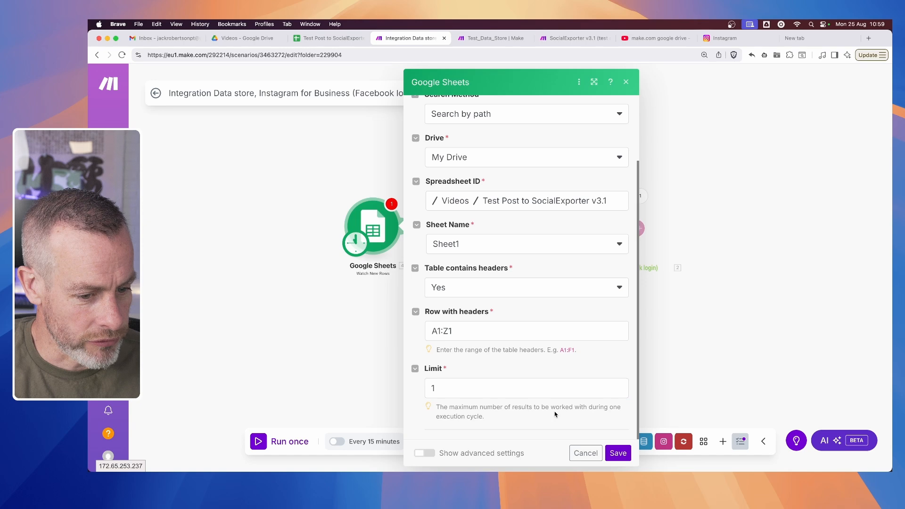
- Save the Google Sheets module and manually choose the Learn Parkour : Upwards Jump row as the starting point
{"action": "left_click", "coordinate": [618, 453]}
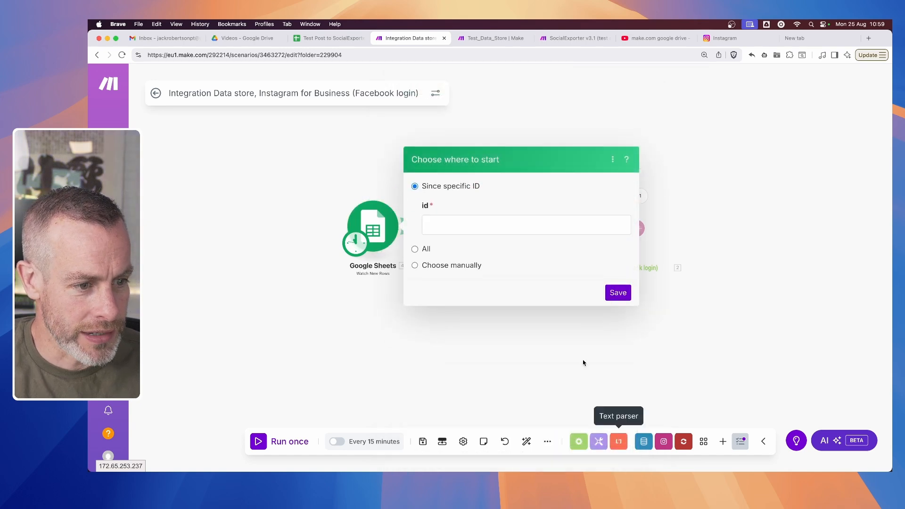
{"action": "left_click", "coordinate": [431, 266]}
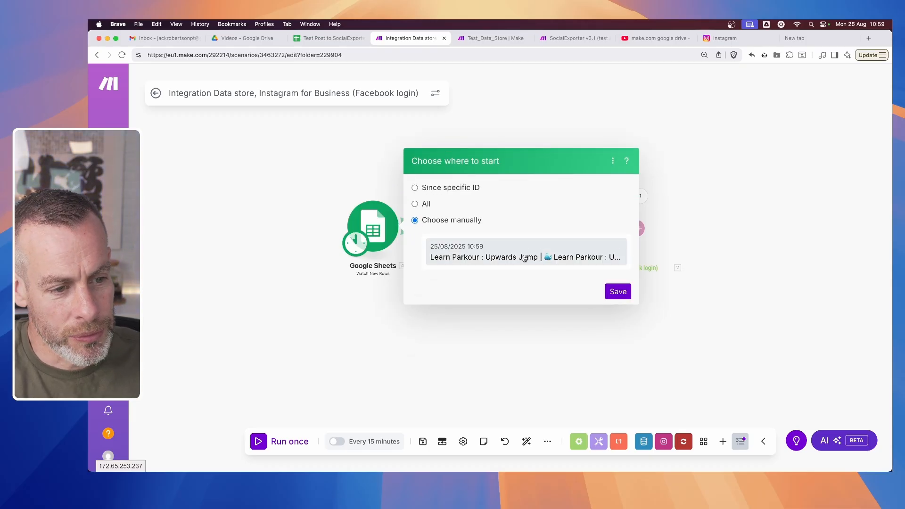
{"action": "left_click", "coordinate": [615, 296]}
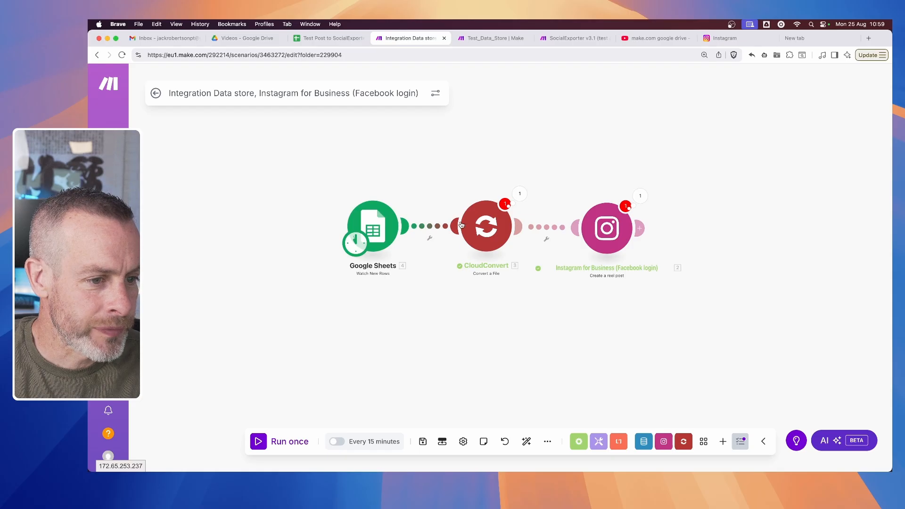
- Review the CloudConvert module's import URL setting, close it, and move the Google Sheets module away to make room between the two
{"action": "left_click", "coordinate": [496, 232]}
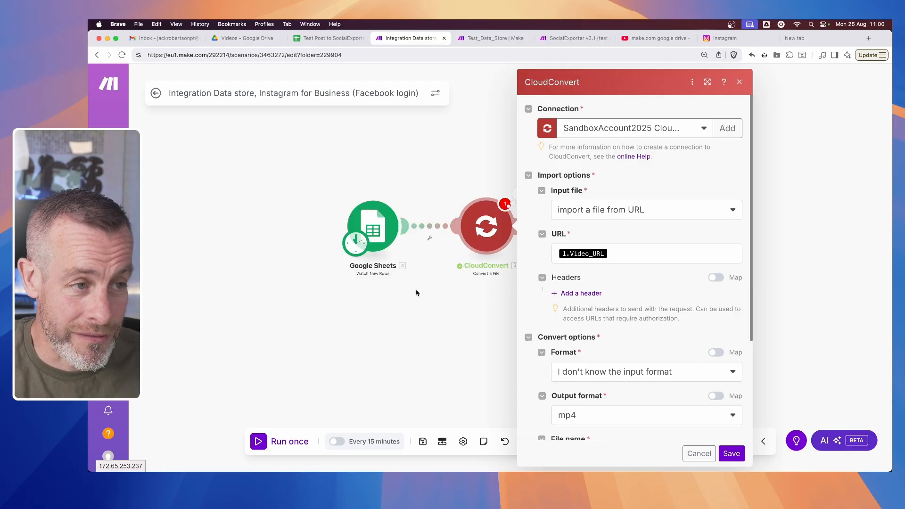
{"action": "left_click", "coordinate": [422, 372]}
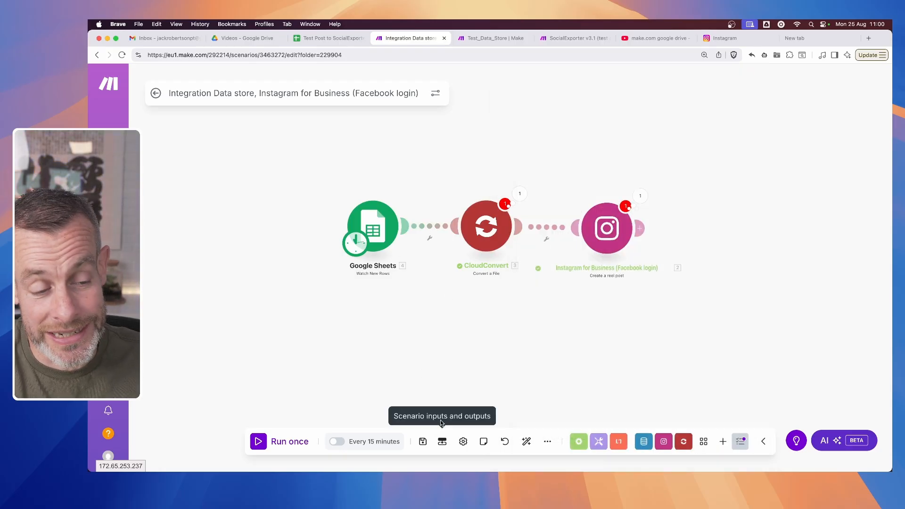
{"action": "left_click_drag", "start_coordinate": [378, 227], "coordinate": [198, 233]}
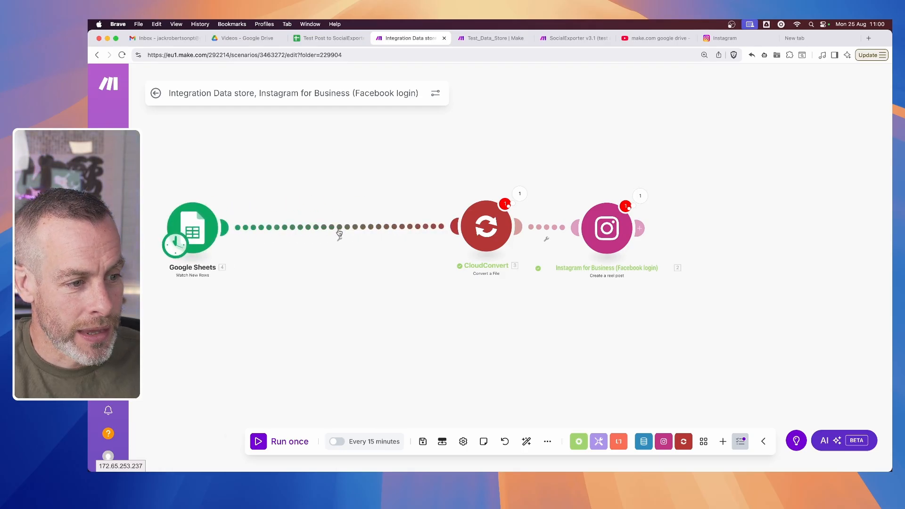
- Add a Google Drive Search for Files/Folders module to the canvas between Google Sheets and CloudConvert
{"action": "right_click", "coordinate": [354, 278]}
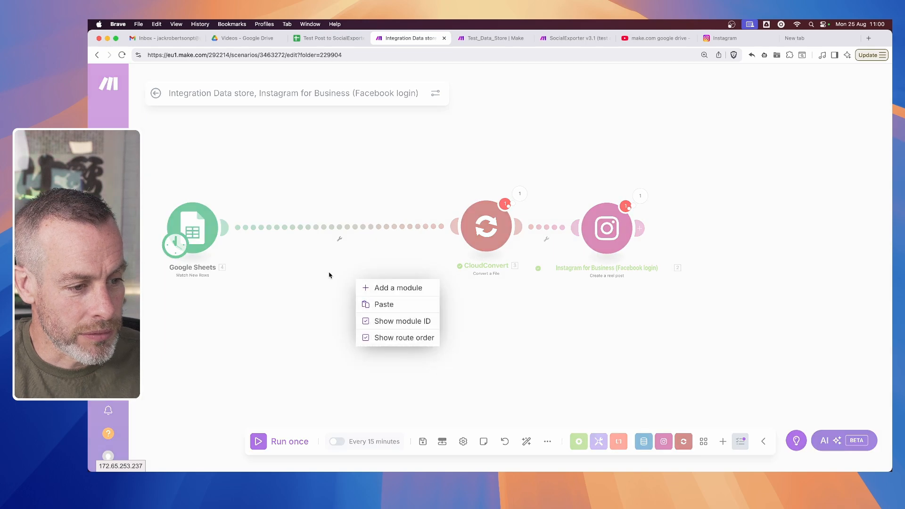
{"action": "left_click", "coordinate": [372, 288]}
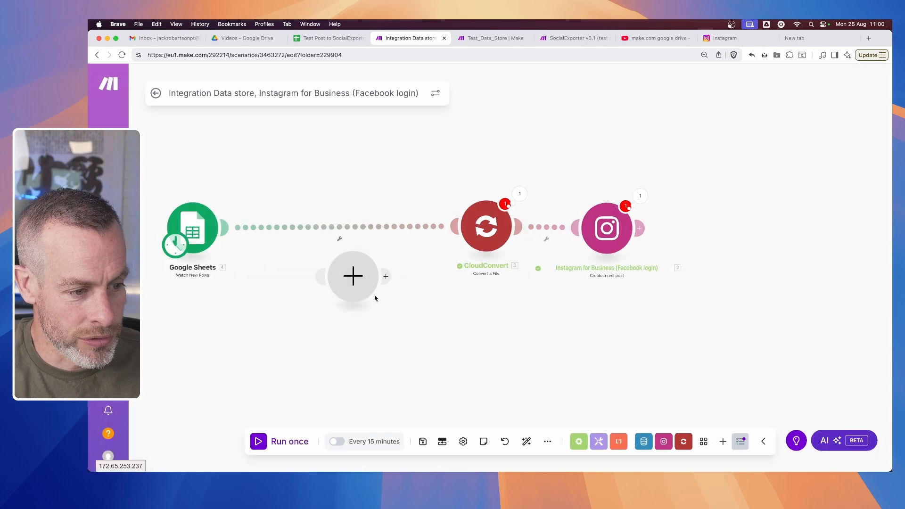
{"action": "left_click", "coordinate": [364, 283]}
{"action": "type", "text": "google"}
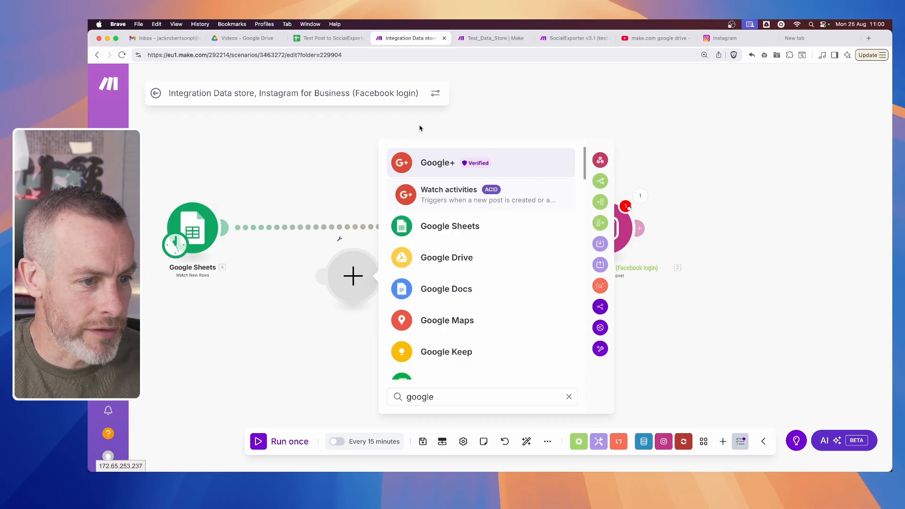
{"action": "left_click", "coordinate": [428, 262]}
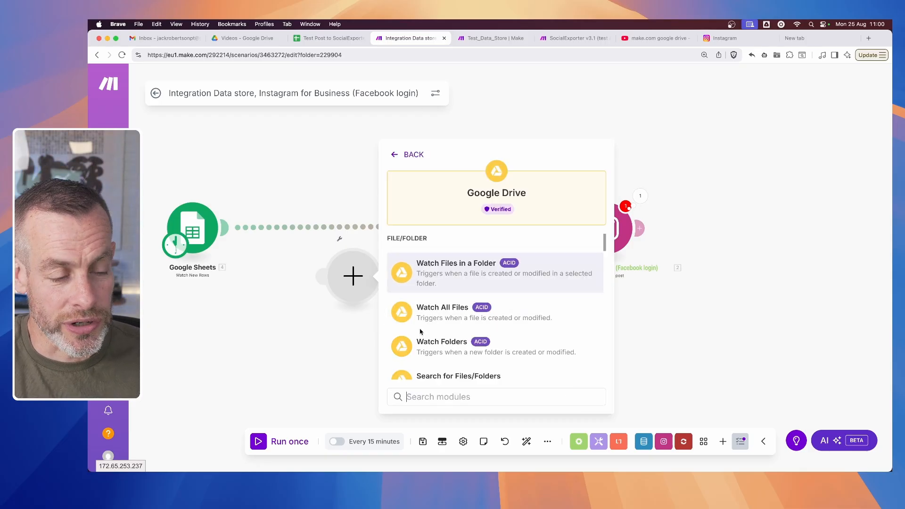
{"action": "scroll", "coordinate": [470, 292], "scroll_direction": "down", "scroll_amount": 3}
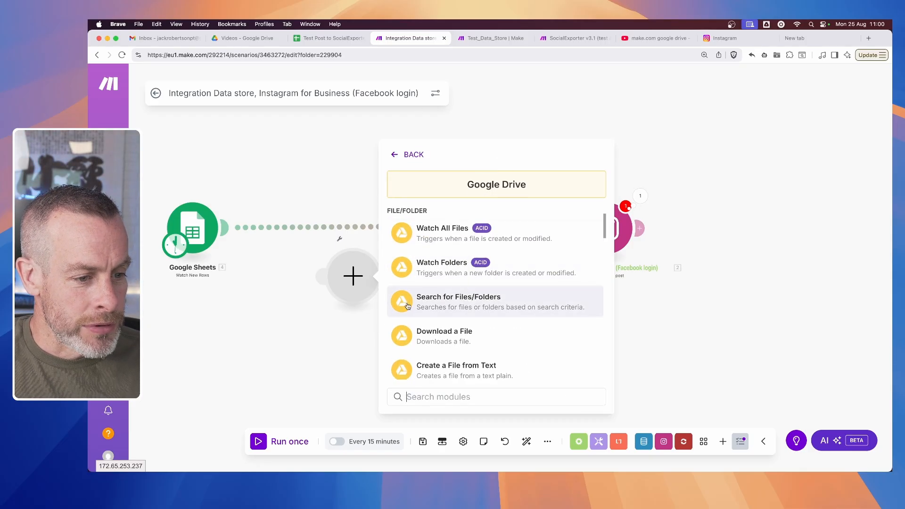
{"action": "left_click", "coordinate": [475, 306]}
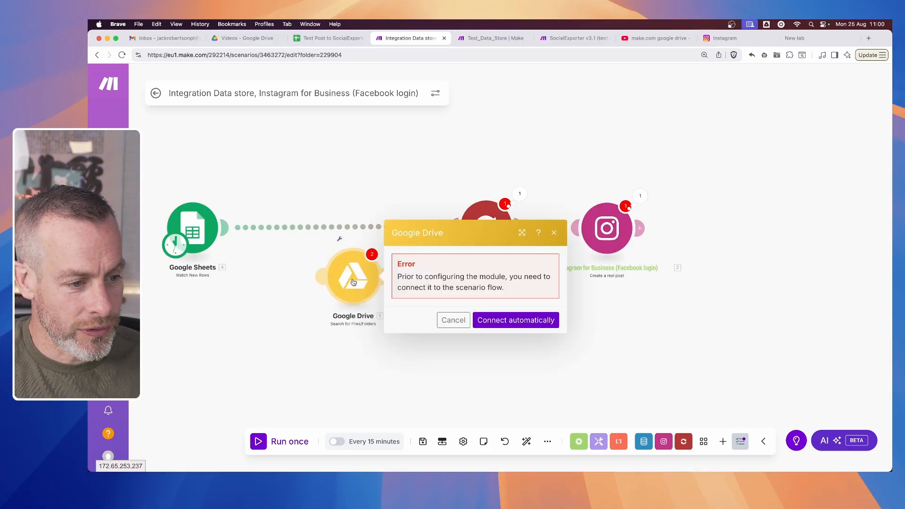
- Link the Google Drive module into the flow after Google Sheets and set its connection to the SandboxAccount2025 Google connection
{"action": "left_click_drag", "start_coordinate": [317, 232], "coordinate": [294, 231]}
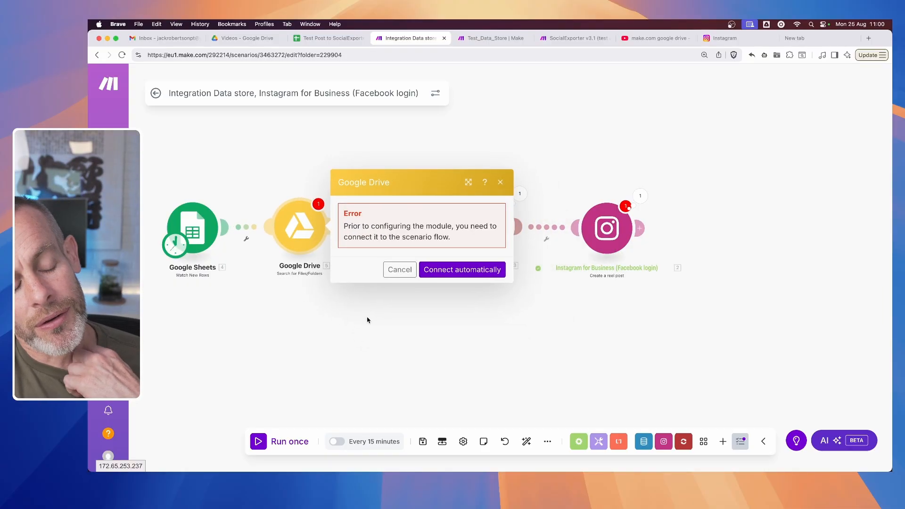
{"action": "left_click", "coordinate": [449, 269]}
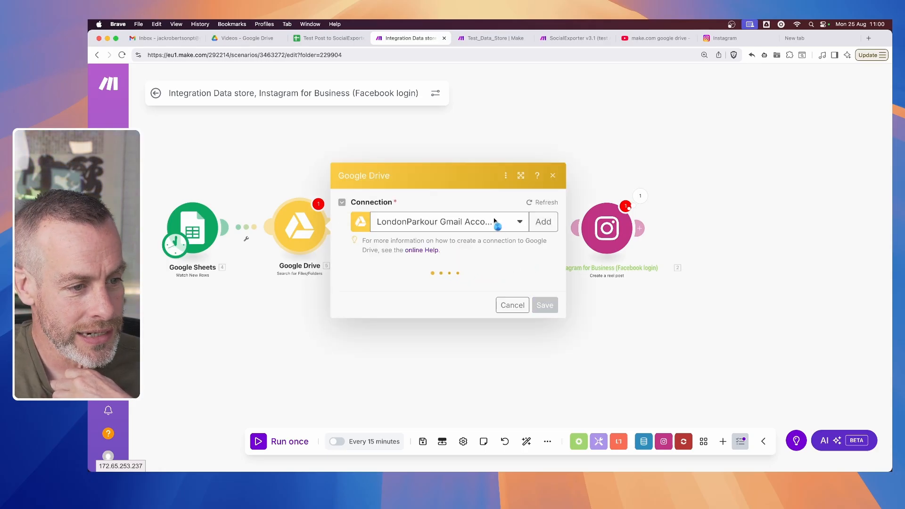
{"action": "left_click", "coordinate": [492, 126]}
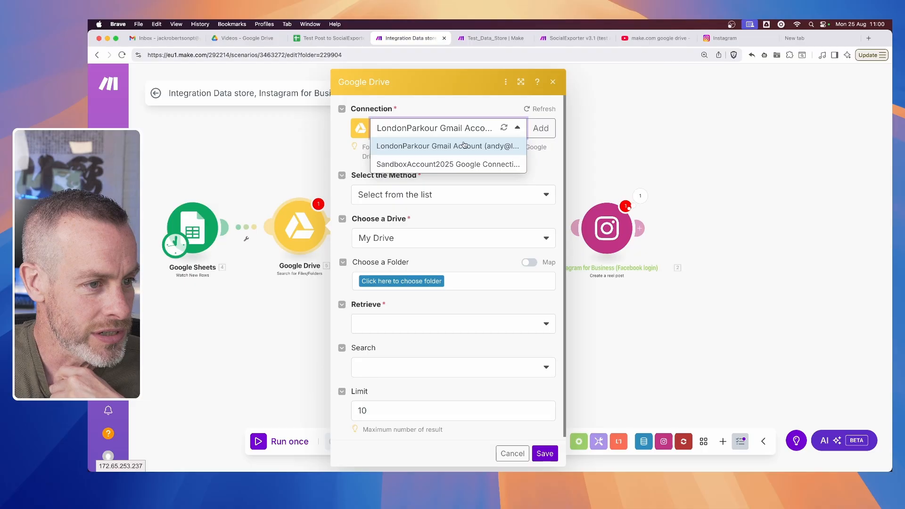
{"action": "left_click", "coordinate": [430, 168]}
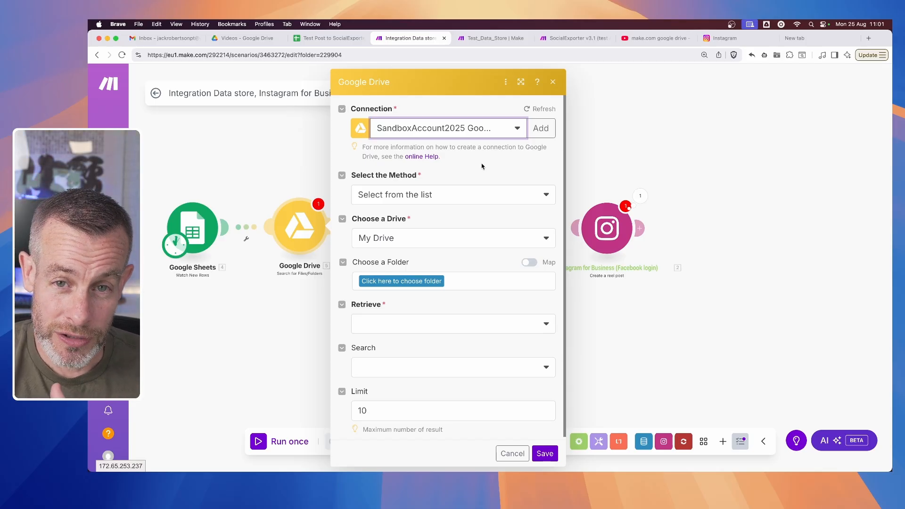
- Switch to the YouTube results for make.com google drive and open How To Connect Make.com to Google Drive (FULL 2025 Step-by-Step Guide)
{"action": "left_click", "coordinate": [665, 40]}
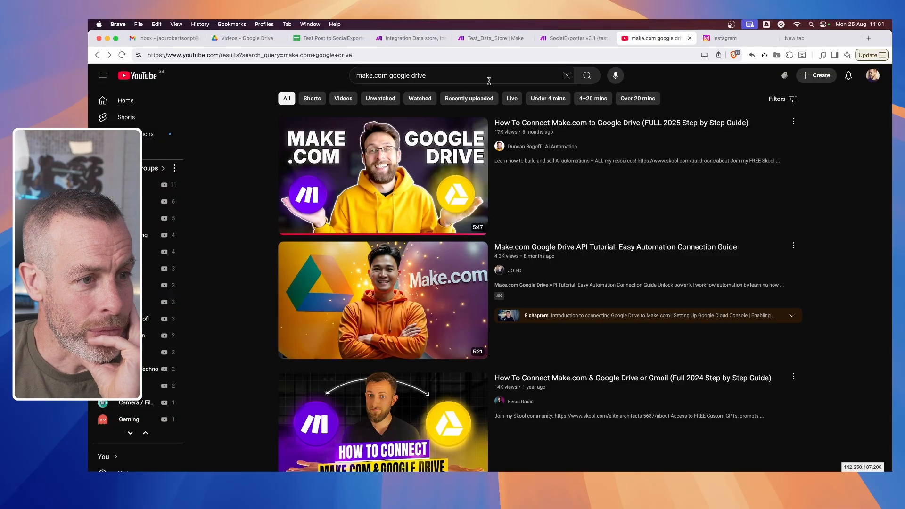
{"action": "left_click", "coordinate": [397, 75]}
{"action": "key", "text": "super+a"}
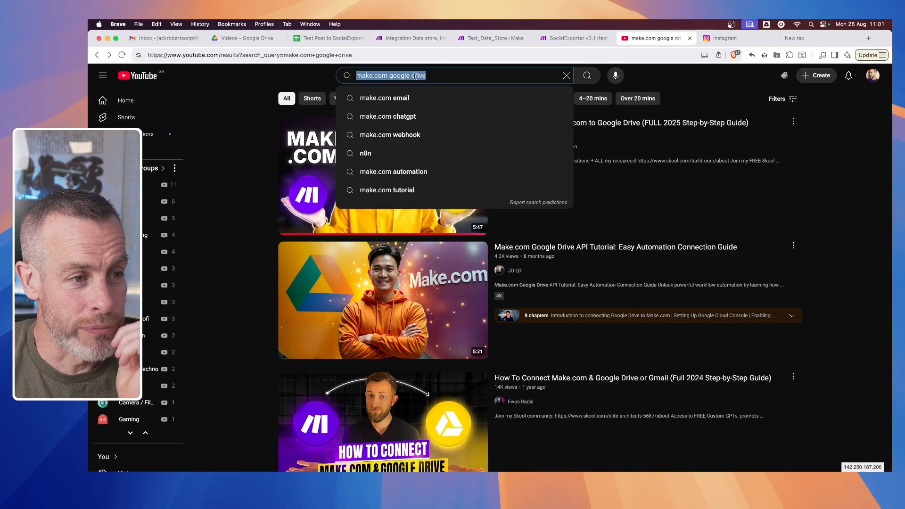
{"action": "left_click", "coordinate": [433, 77]}
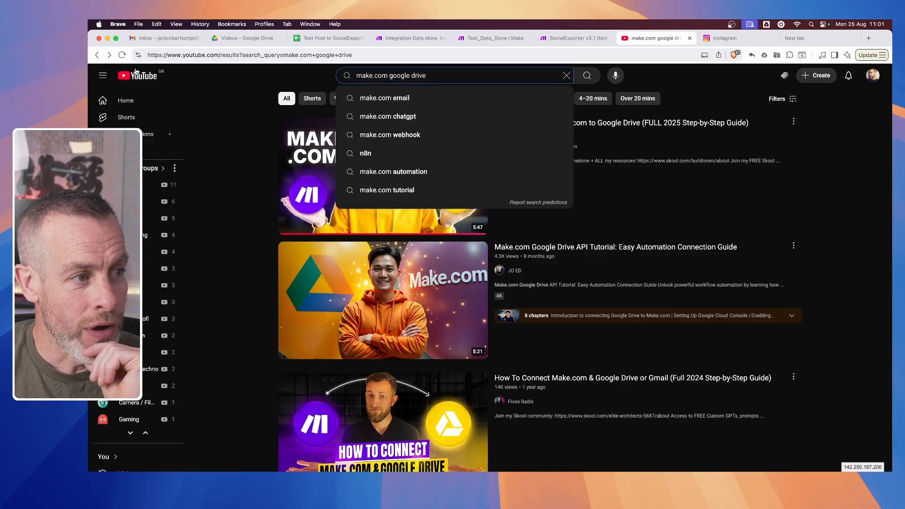
{"action": "left_click", "coordinate": [234, 129]}
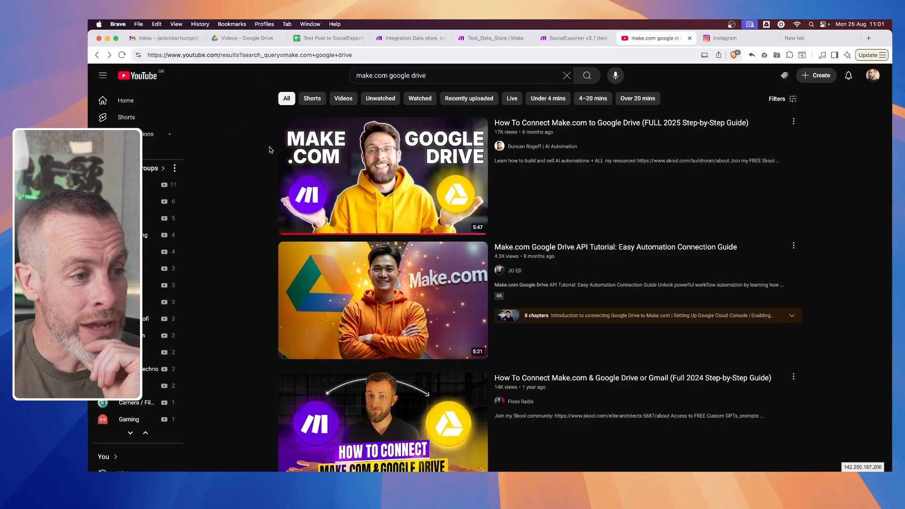
{"action": "mouse_move", "coordinate": [580, 187]}
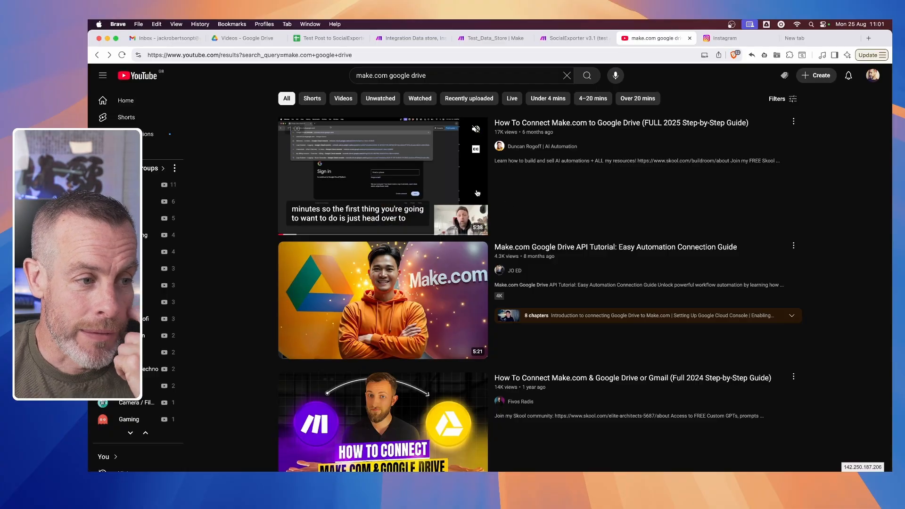
{"action": "left_click", "coordinate": [507, 207]}
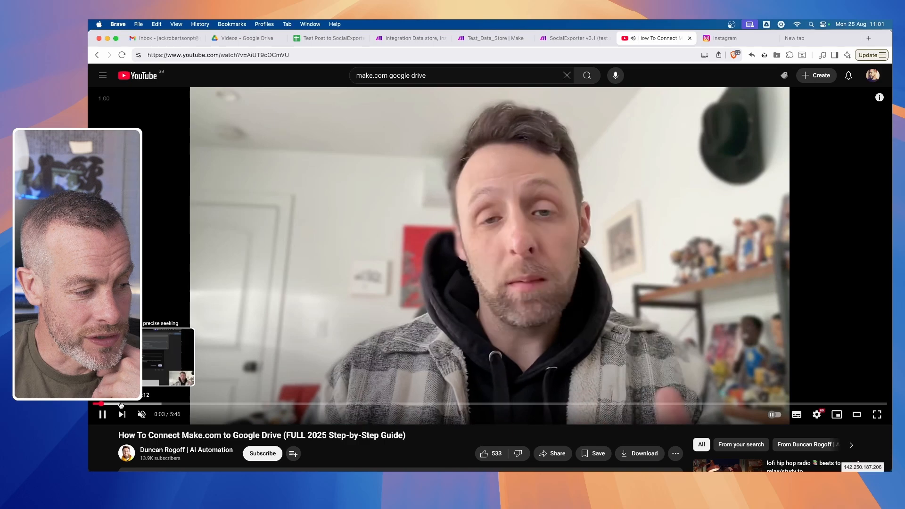
- Skim the video's Google Cloud setup sections and pause it where the Client ID and Client Secret are entered in Make's Google Drive connection
{"action": "left_click", "coordinate": [121, 405]}
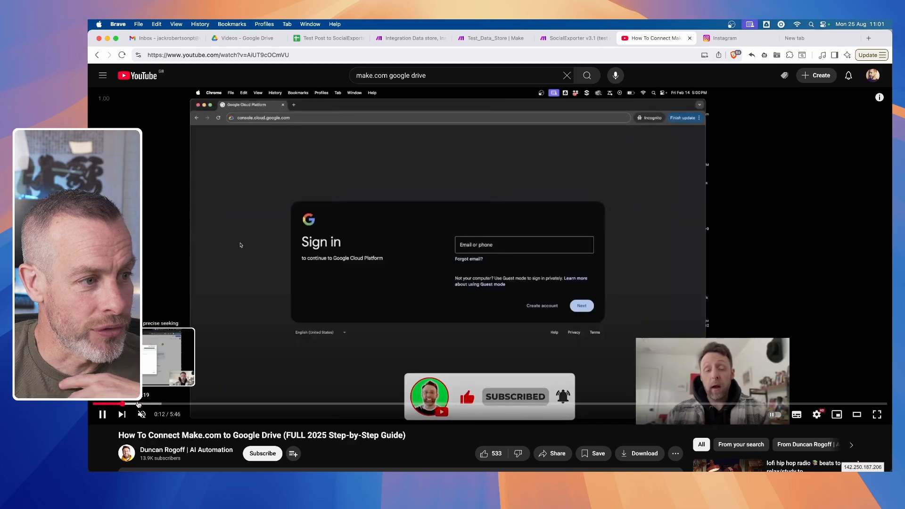
{"action": "left_click", "coordinate": [139, 404]}
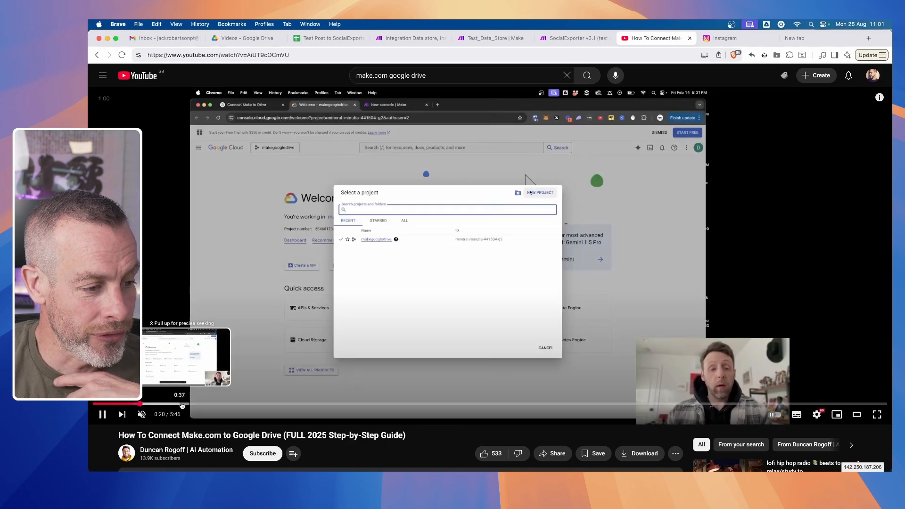
{"action": "left_click", "coordinate": [181, 405]}
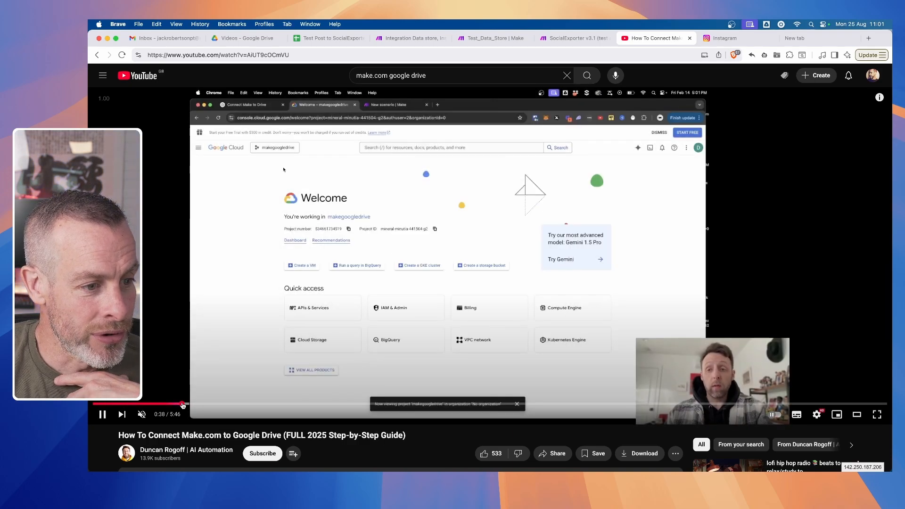
{"action": "left_click", "coordinate": [283, 404]}
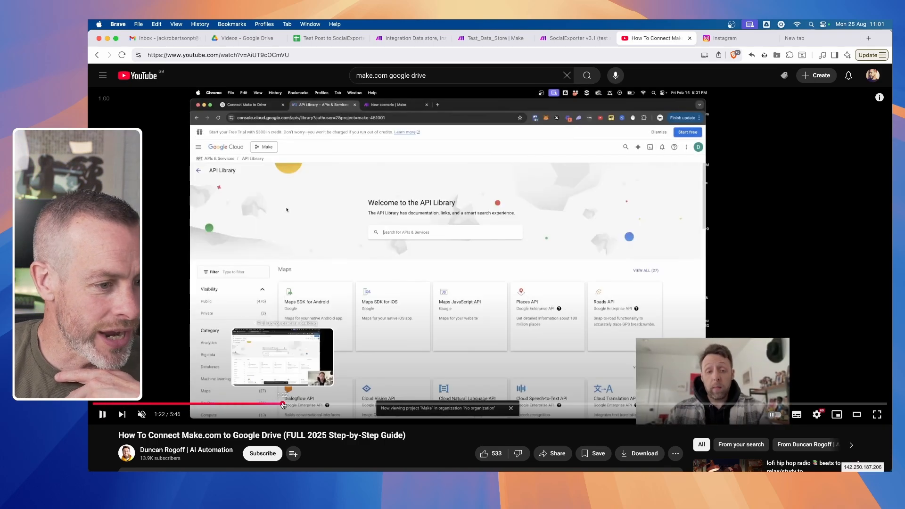
{"action": "left_click", "coordinate": [311, 404]}
{"action": "left_click", "coordinate": [366, 404]}
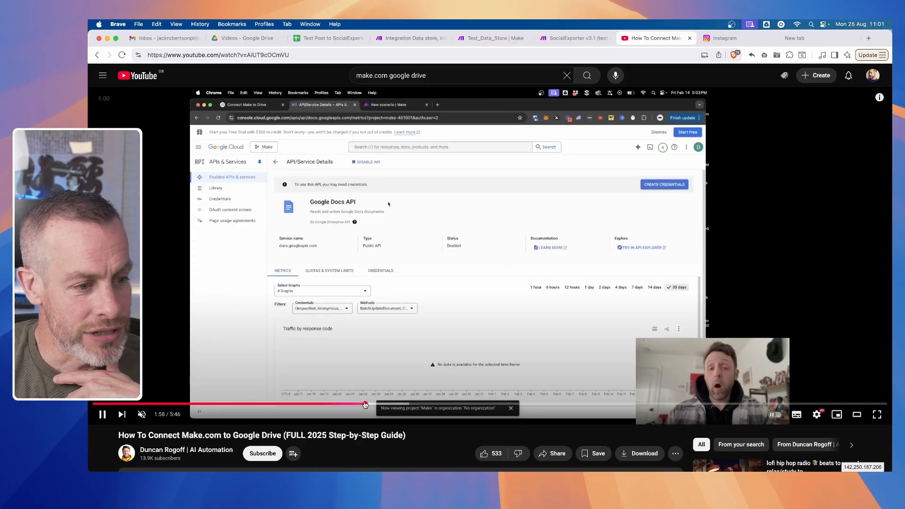
{"action": "left_click", "coordinate": [415, 404]}
{"action": "left_click", "coordinate": [476, 404]}
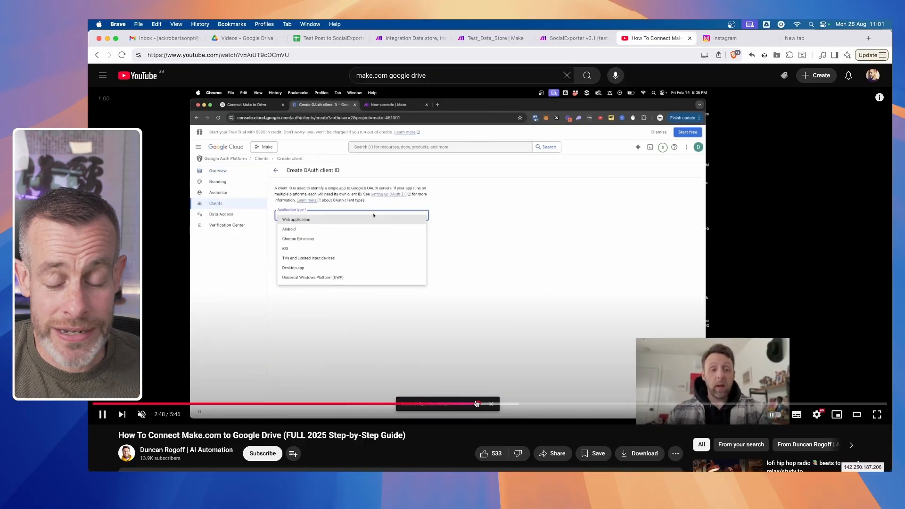
{"action": "left_click", "coordinate": [545, 404]}
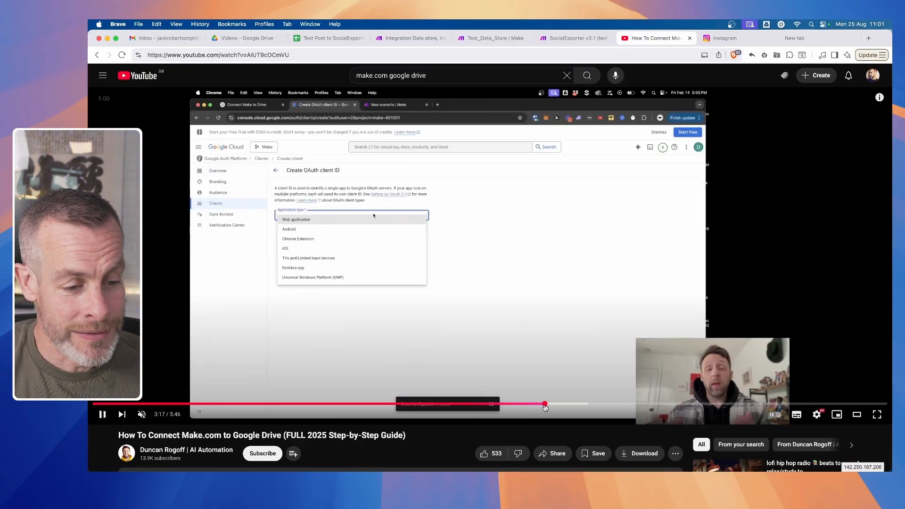
{"action": "left_click", "coordinate": [598, 404]}
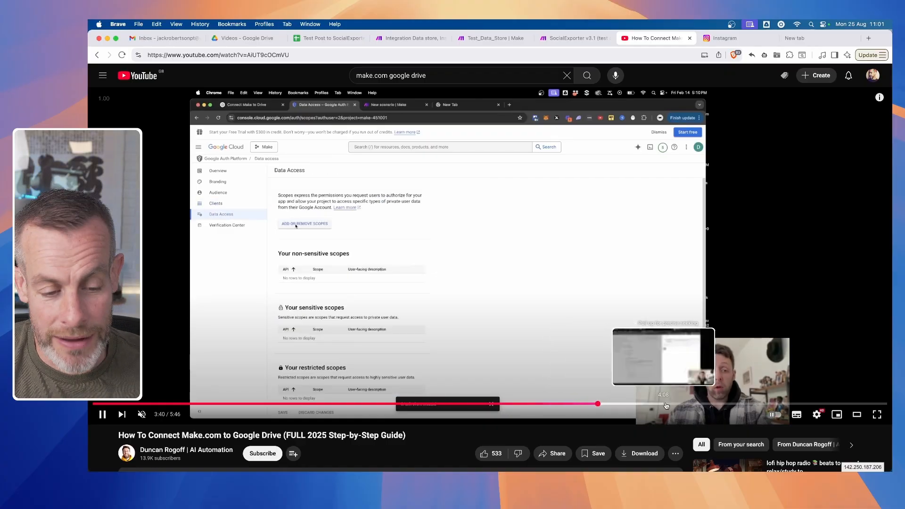
{"action": "left_click", "coordinate": [677, 404]}
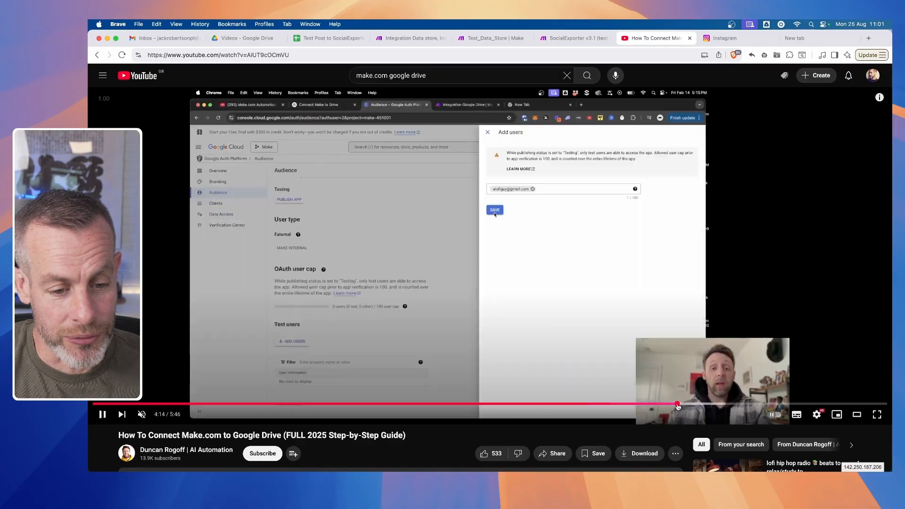
{"action": "left_click", "coordinate": [835, 405]}
{"action": "left_click_drag", "start_coordinate": [835, 405], "coordinate": [765, 405]}
{"action": "left_click", "coordinate": [548, 286]}
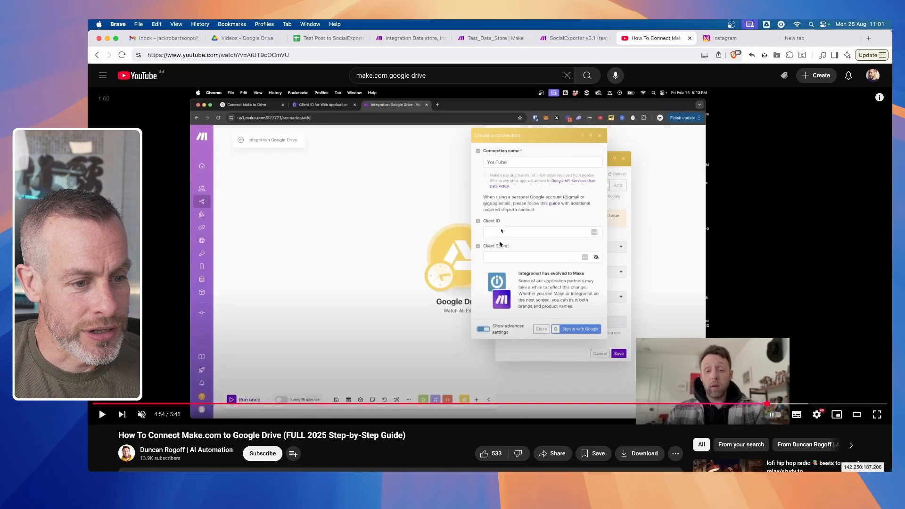
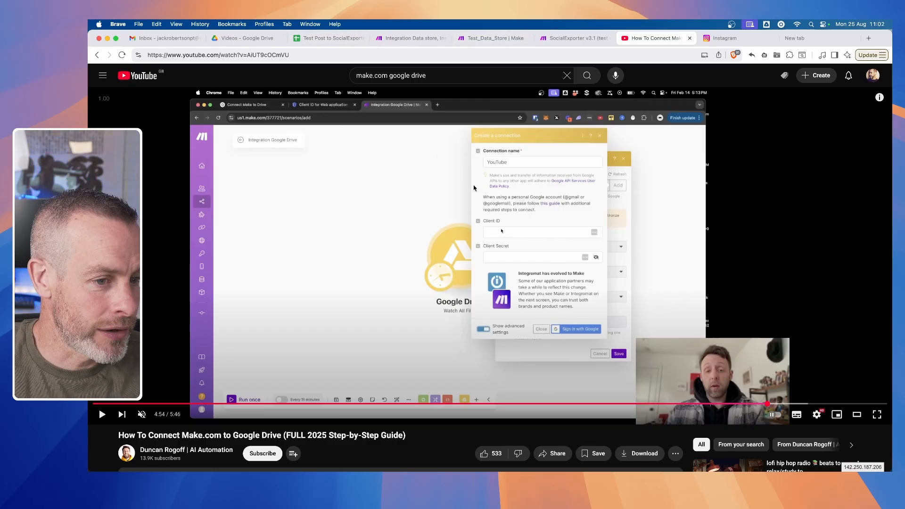
- Return to the Make scenario and point the Google Drive search at the Videos folder in My Drive, selected from the list
{"action": "left_click", "coordinate": [410, 39]}
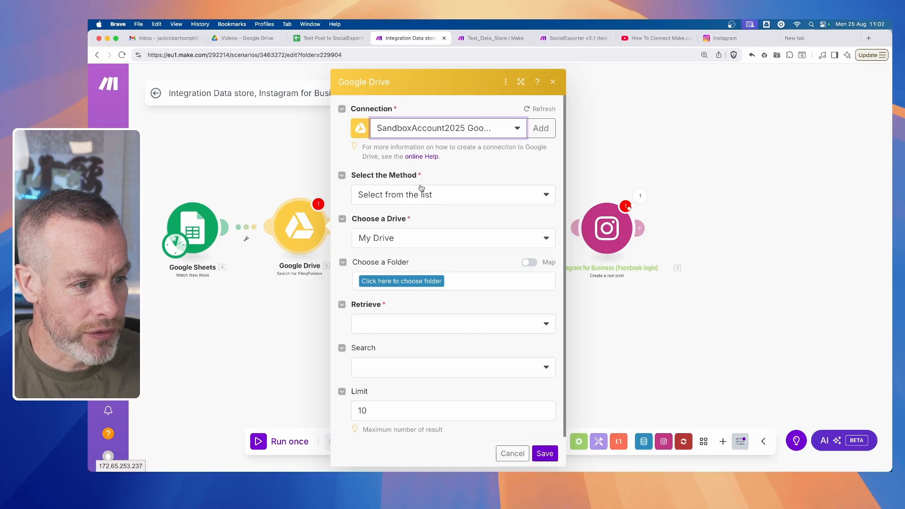
{"action": "left_click", "coordinate": [446, 194]}
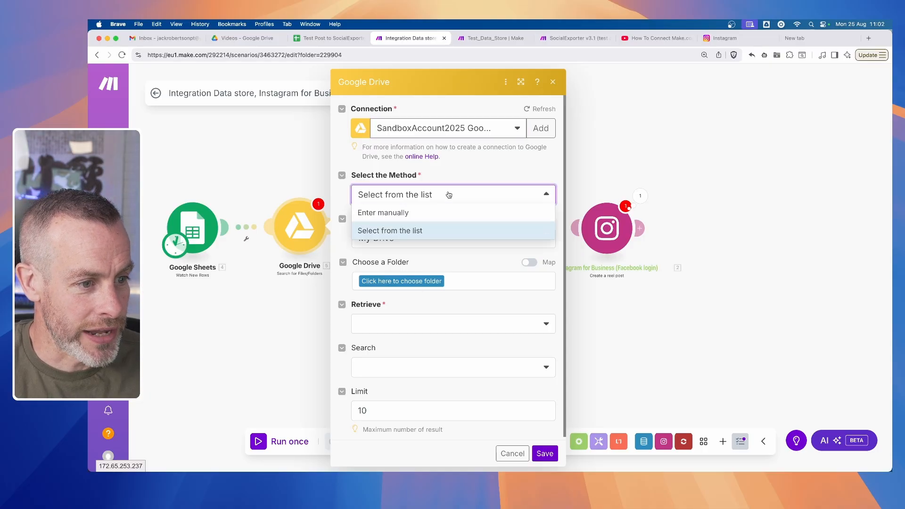
{"action": "left_click", "coordinate": [417, 230]}
{"action": "left_click", "coordinate": [401, 237]}
{"action": "left_click", "coordinate": [400, 253]}
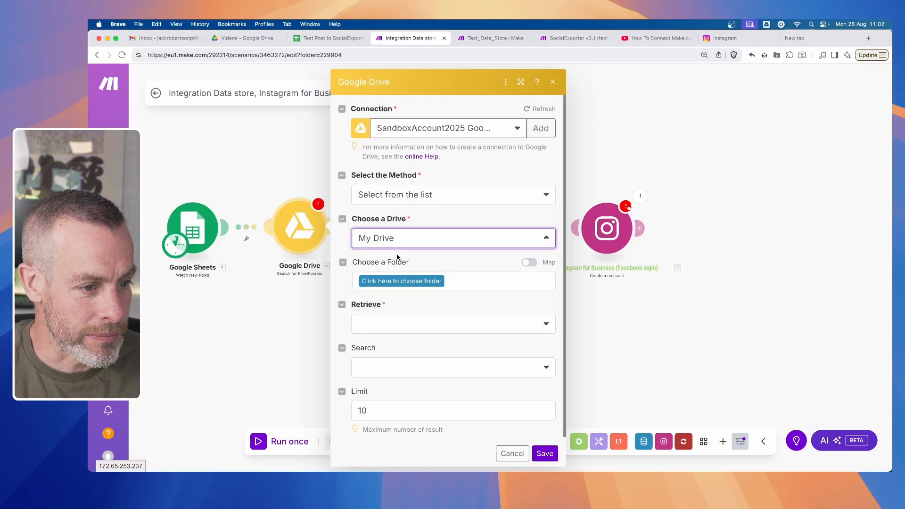
{"action": "left_click", "coordinate": [405, 281]}
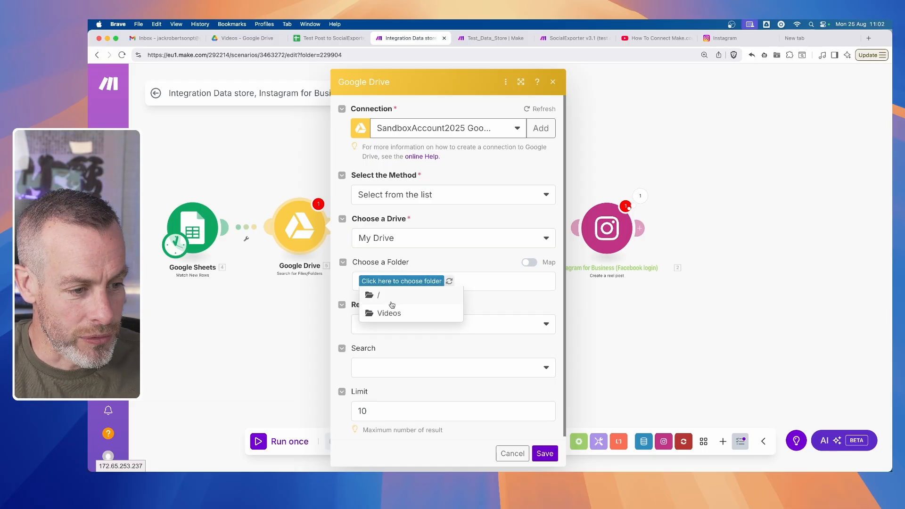
{"action": "left_click", "coordinate": [387, 310]}
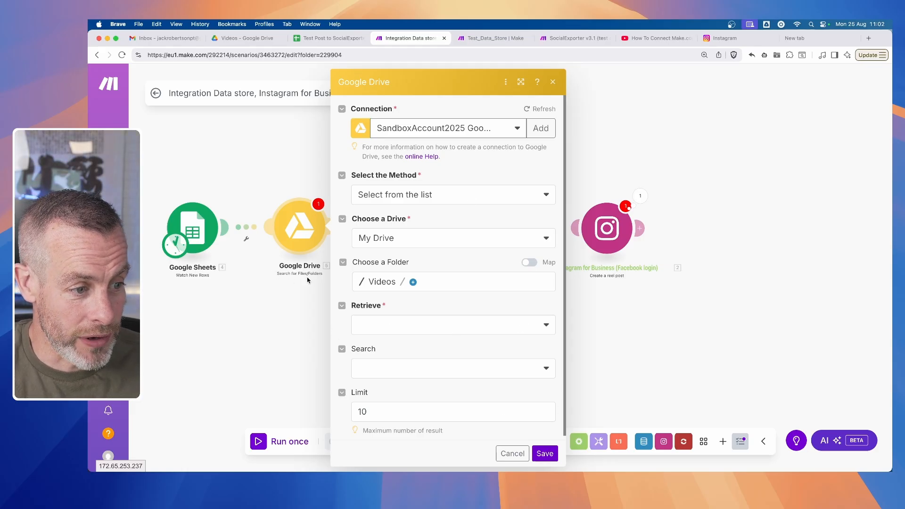
- Make the Google Drive search retrieve Files by searching within file/folder names, with the sheet's Video File (C) value as the query
{"action": "left_click", "coordinate": [438, 324]}
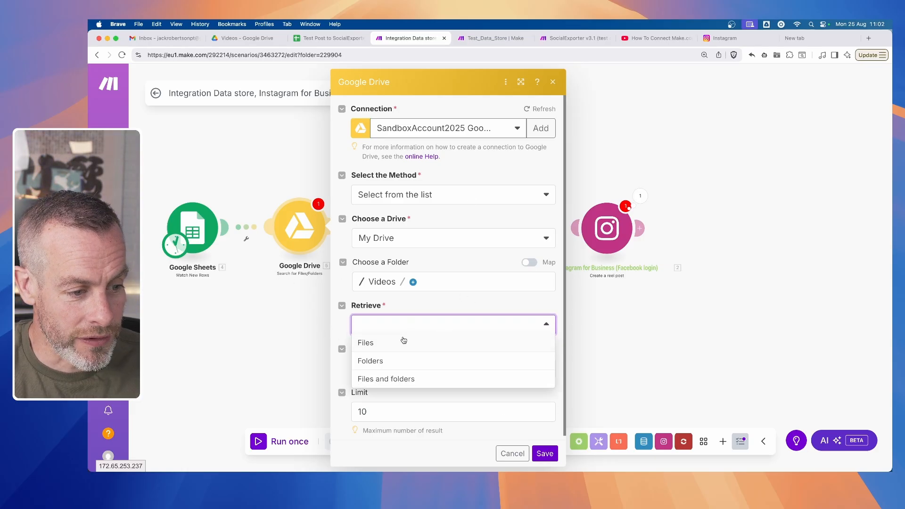
{"action": "left_click", "coordinate": [401, 344]}
{"action": "left_click", "coordinate": [428, 370]}
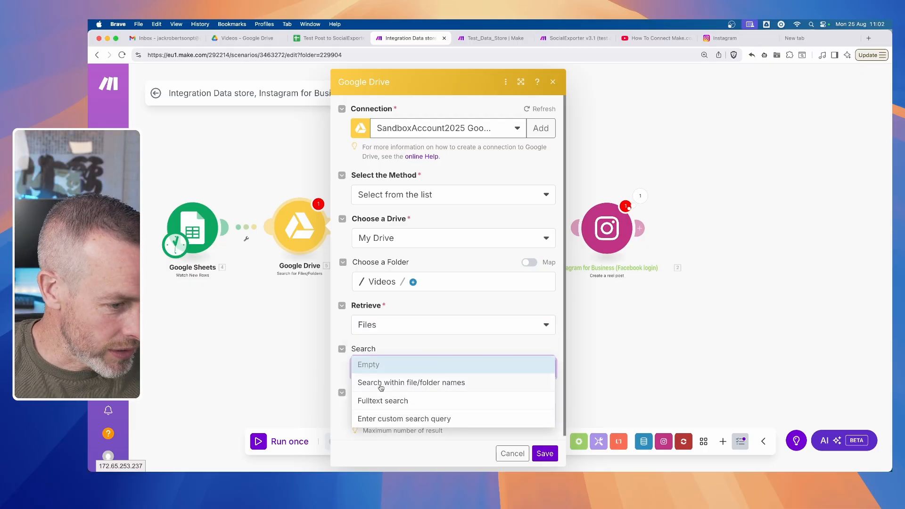
{"action": "left_click", "coordinate": [427, 384]}
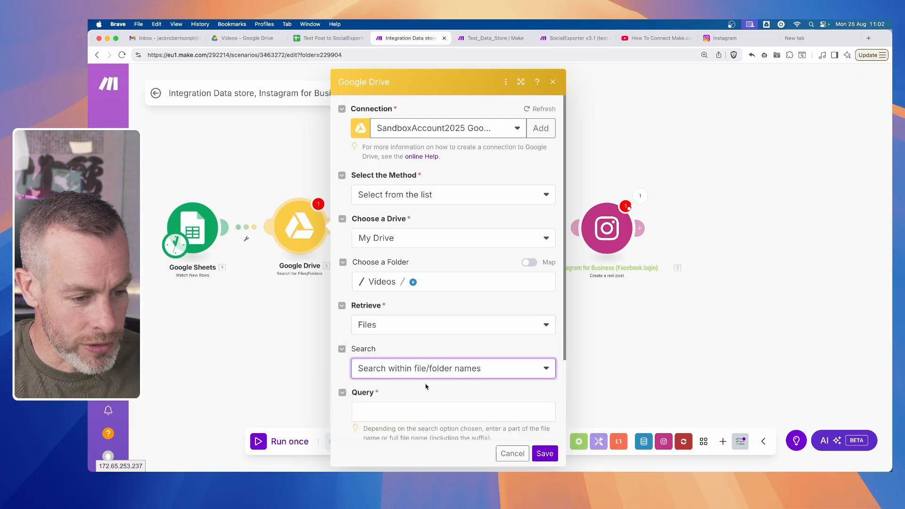
{"action": "scroll", "coordinate": [378, 365], "scroll_direction": "down", "scroll_amount": 3}
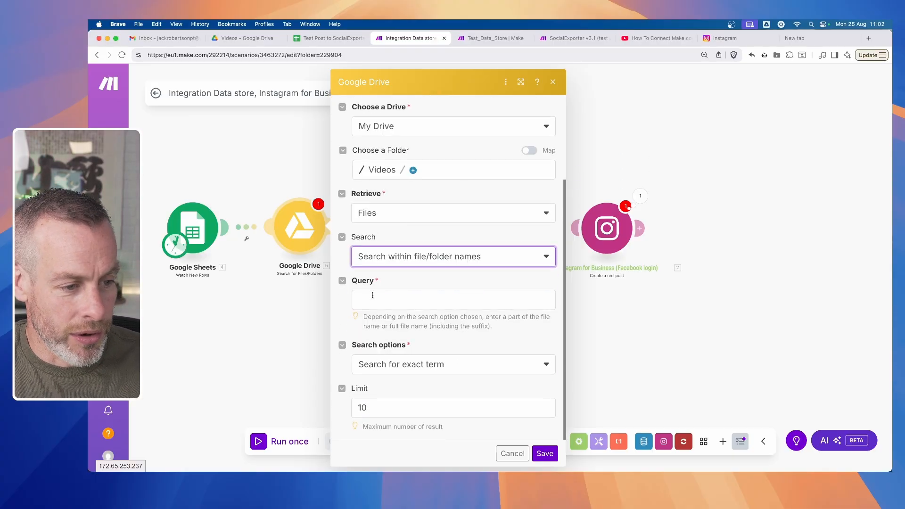
{"action": "left_click", "coordinate": [373, 295]}
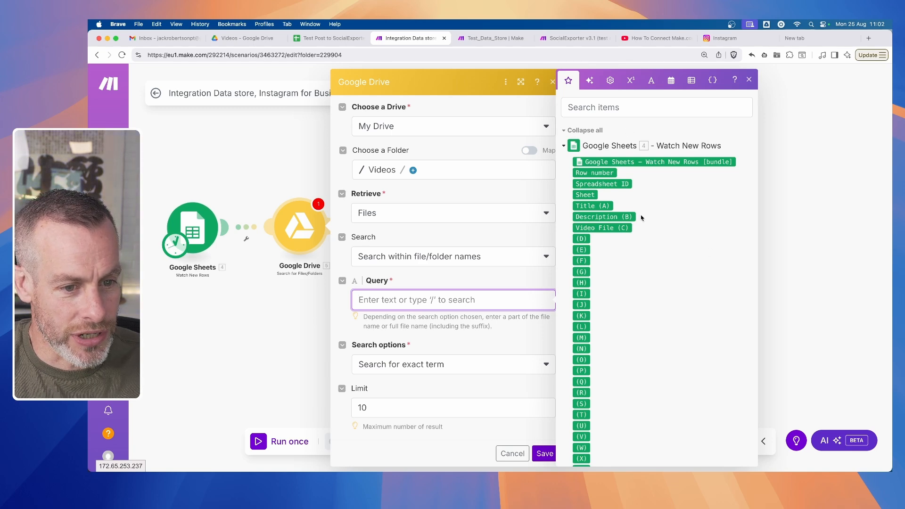
{"action": "left_click", "coordinate": [602, 229]}
- Check the video file name in the spreadsheet, then limit the Google Drive search to 1 result and save the module
{"action": "left_click", "coordinate": [318, 41]}
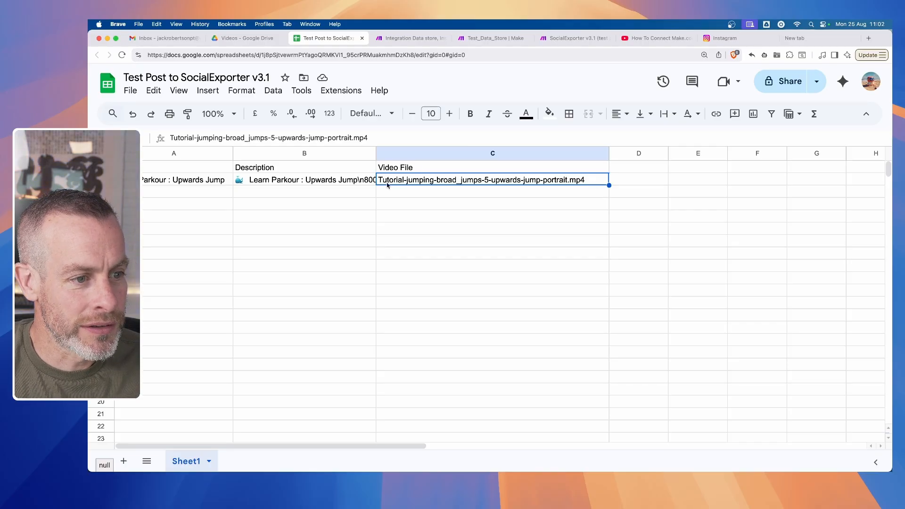
{"action": "left_click", "coordinate": [482, 39]}
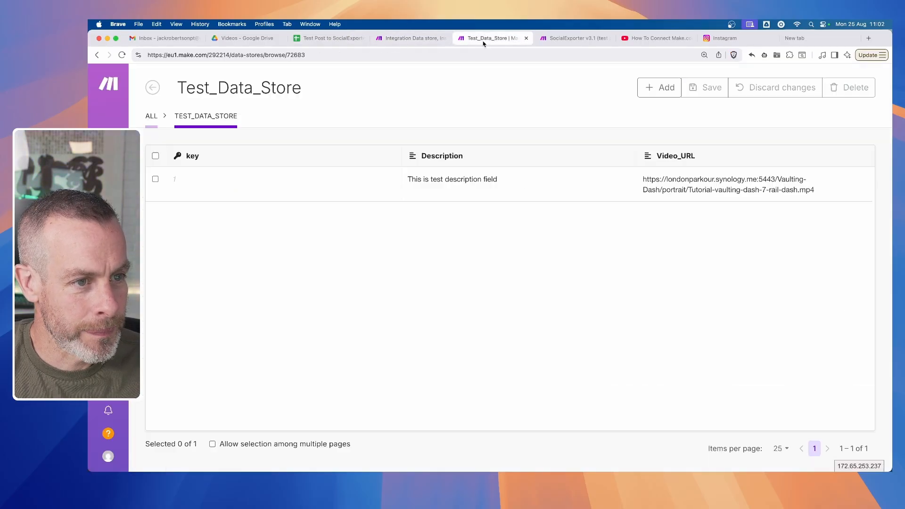
{"action": "left_click", "coordinate": [415, 39]}
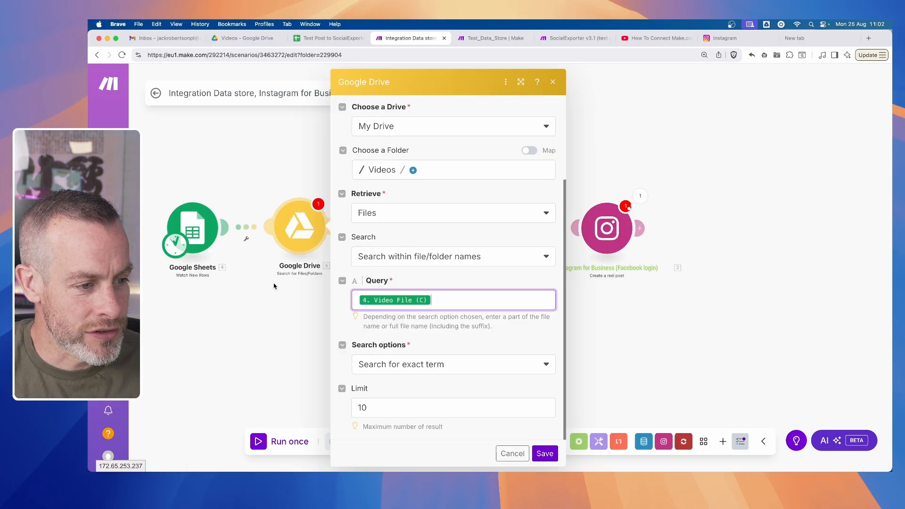
{"action": "double_click", "coordinate": [377, 409]}
{"action": "type", "text": "1"}
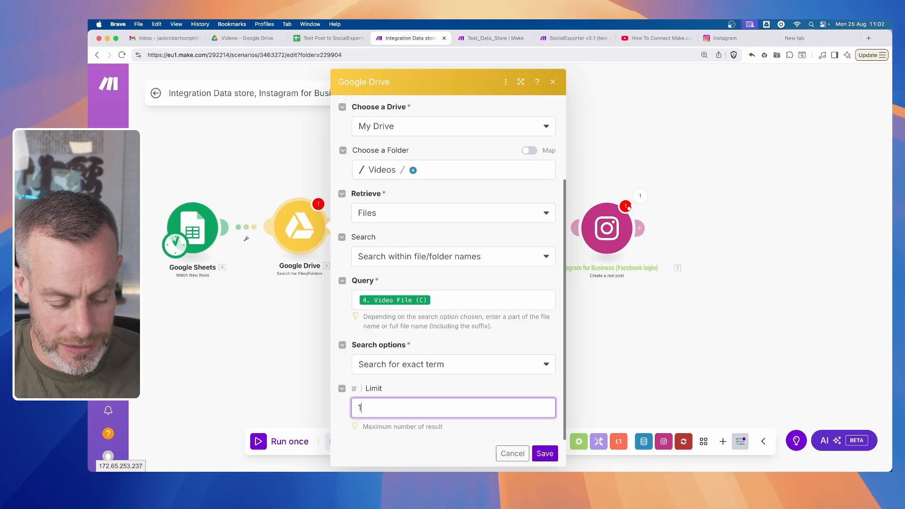
{"action": "left_click", "coordinate": [546, 454]}
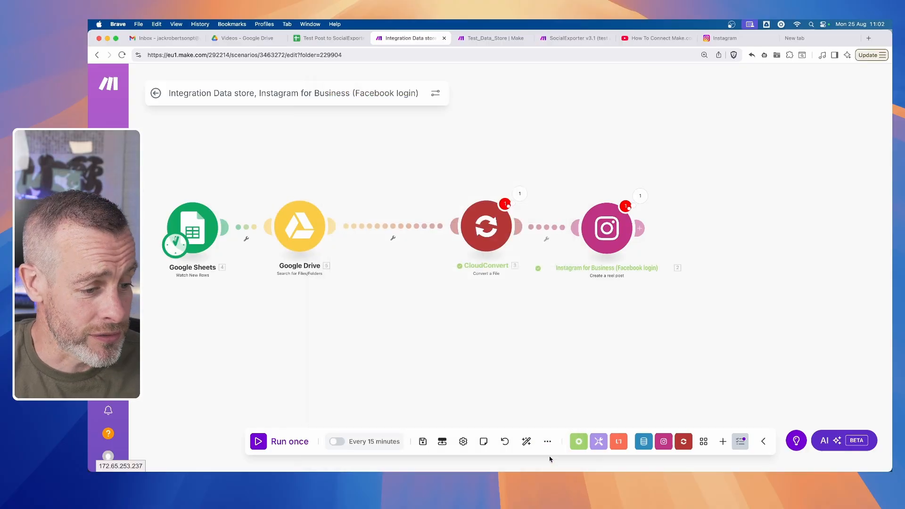
- Add a Google Drive Download a File module below the flow and connect it automatically to the scenario
{"action": "right_click", "coordinate": [403, 321]}
{"action": "left_click", "coordinate": [439, 327]}
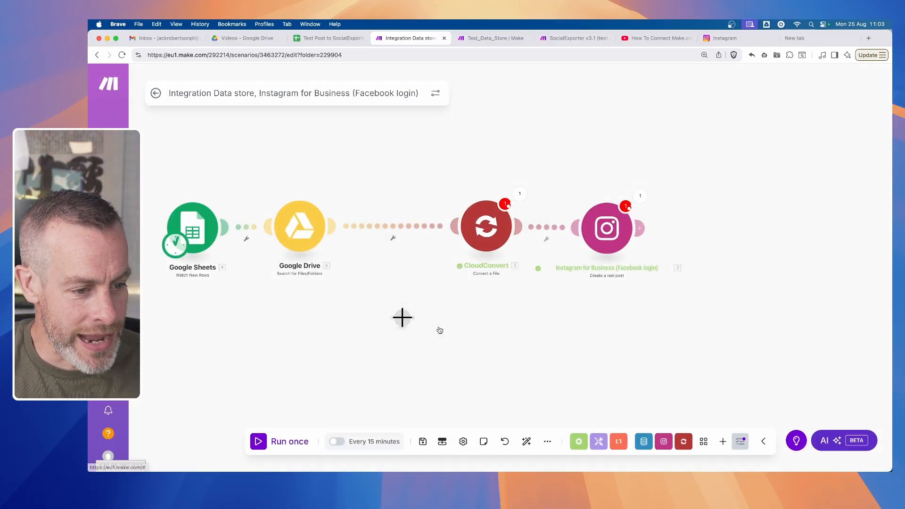
{"action": "left_click_drag", "start_coordinate": [403, 315], "coordinate": [436, 333]}
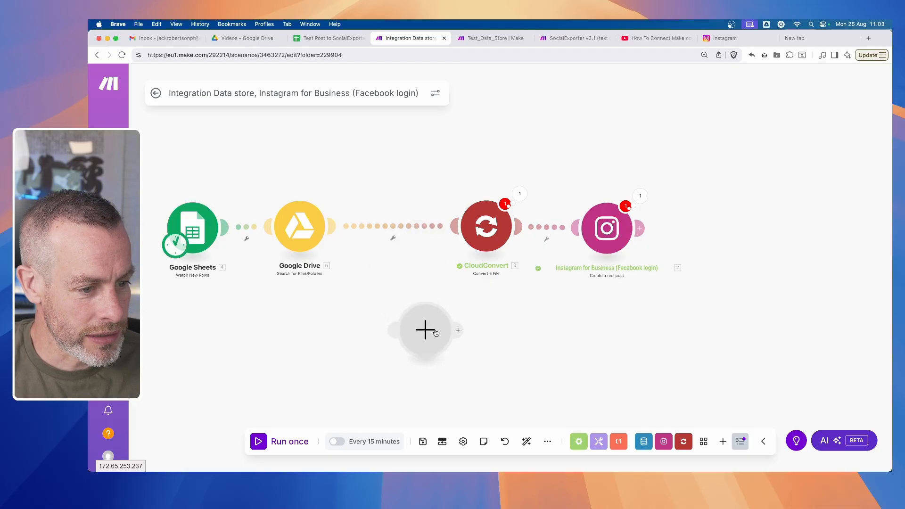
{"action": "left_click", "coordinate": [425, 333]}
{"action": "left_click", "coordinate": [533, 349]}
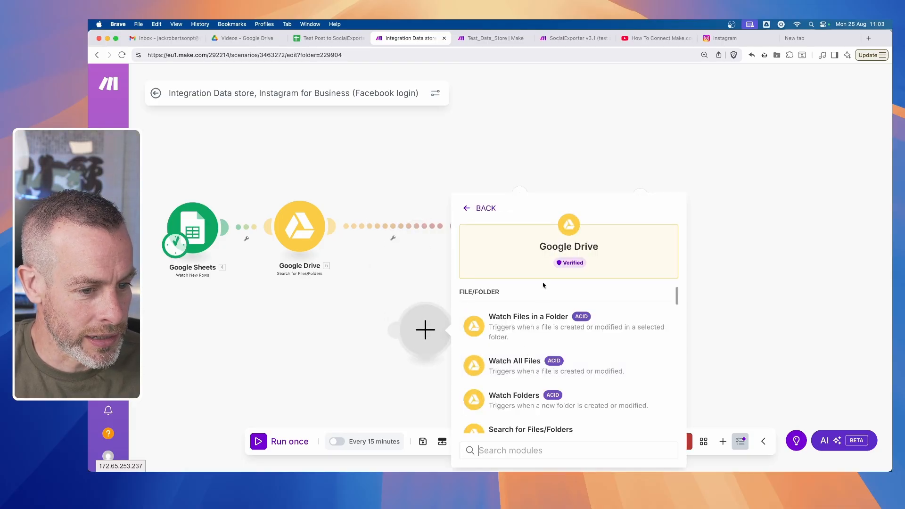
{"action": "scroll", "coordinate": [539, 309], "scroll_direction": "down", "scroll_amount": 5}
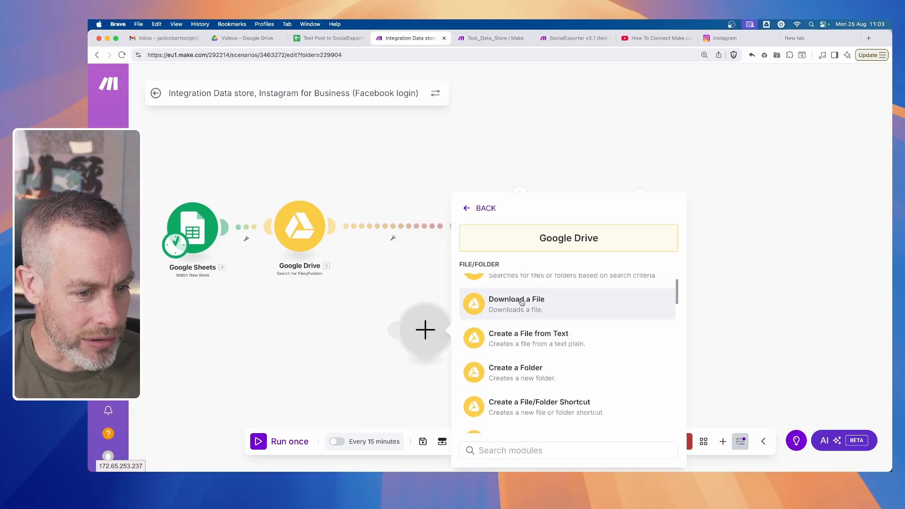
{"action": "left_click", "coordinate": [521, 302]}
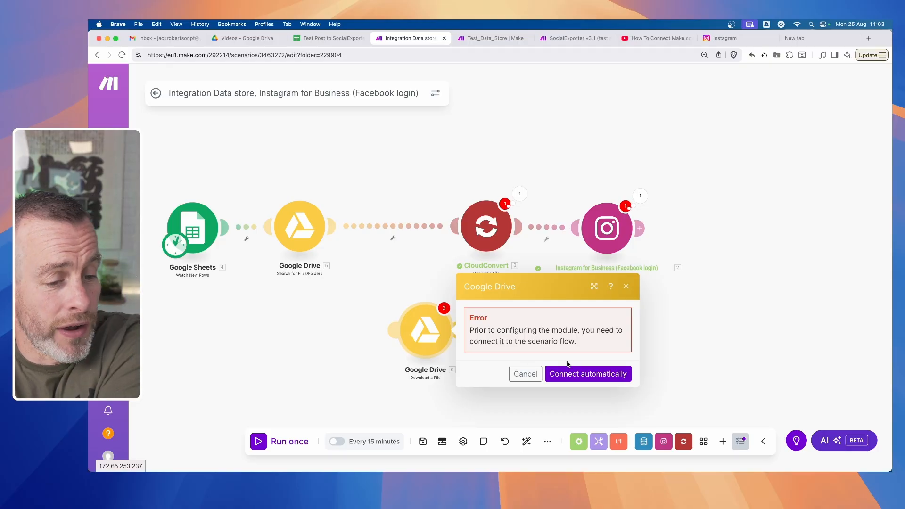
{"action": "left_click", "coordinate": [588, 374]}
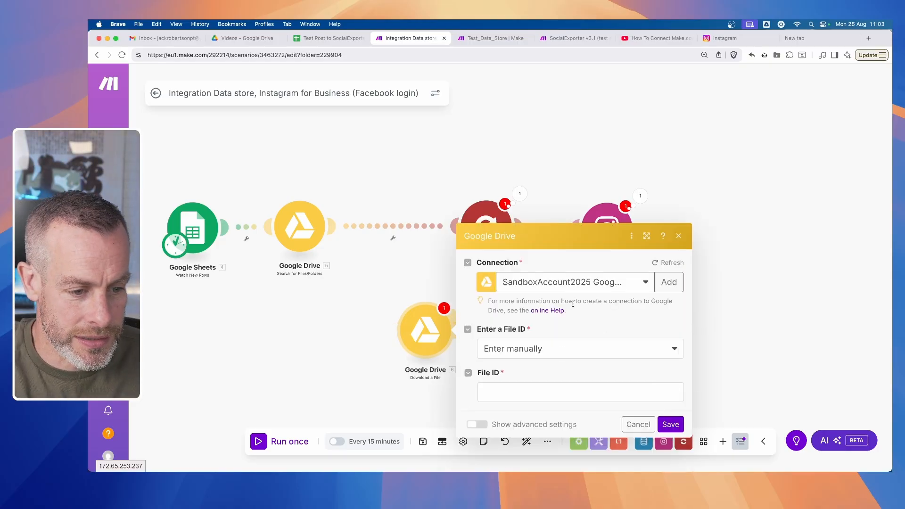
{"action": "left_click", "coordinate": [556, 353]}
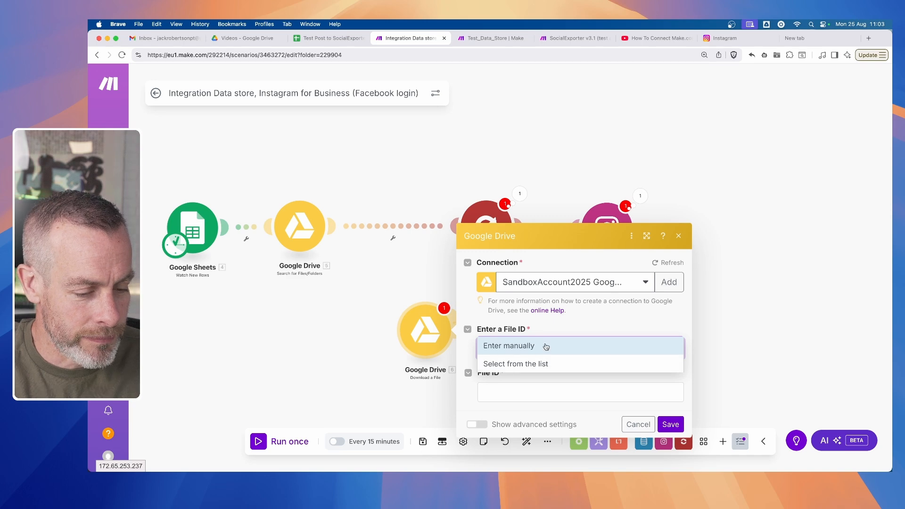
{"action": "left_click", "coordinate": [545, 362]}
{"action": "left_click_drag", "start_coordinate": [420, 332], "coordinate": [411, 276]}
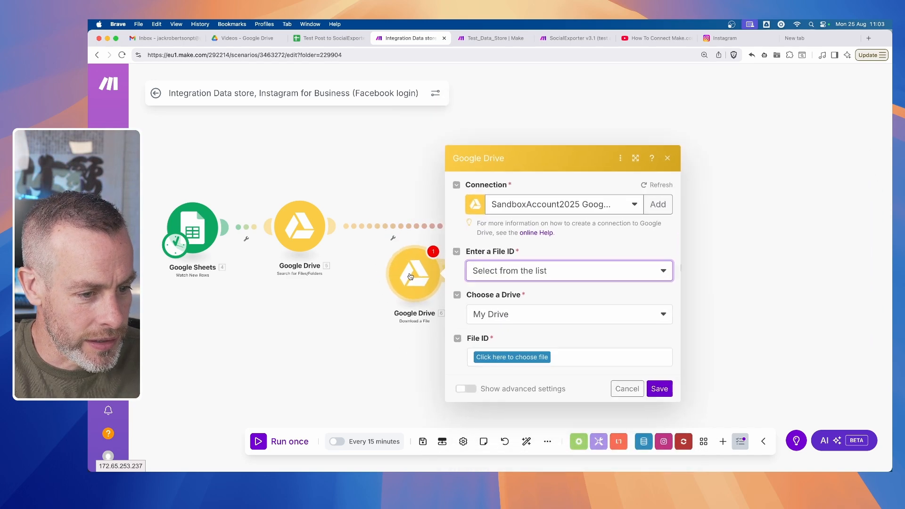
{"action": "left_click", "coordinate": [510, 358]}
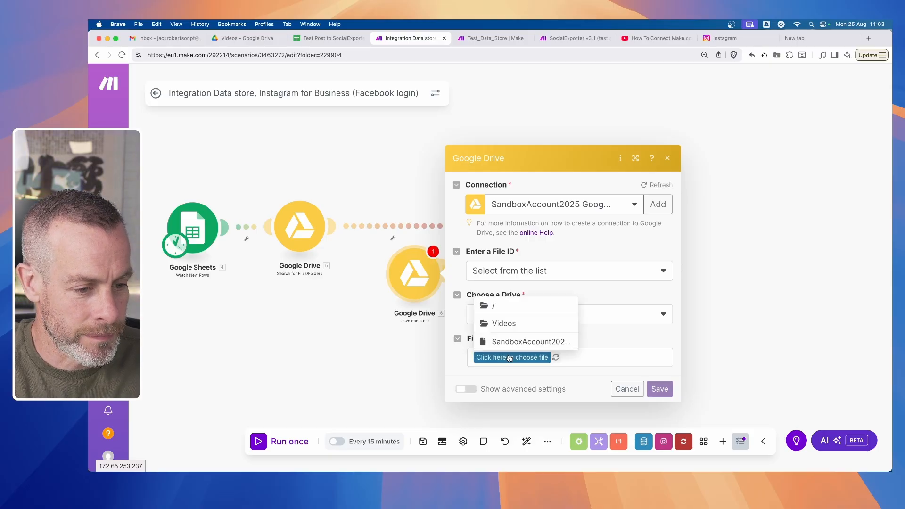
{"action": "left_click", "coordinate": [604, 334]}
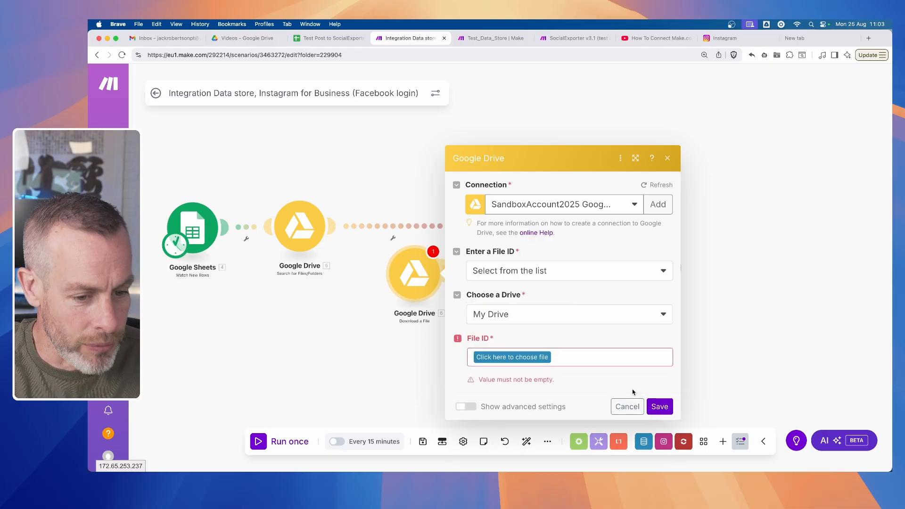
{"action": "left_click", "coordinate": [628, 390]}
- Move the Download a File module into line between the Google Drive search and CloudConvert
{"action": "left_click_drag", "start_coordinate": [418, 274], "coordinate": [395, 240]}
{"action": "left_click", "coordinate": [710, 280]}
{"action": "left_click", "coordinate": [722, 291]}
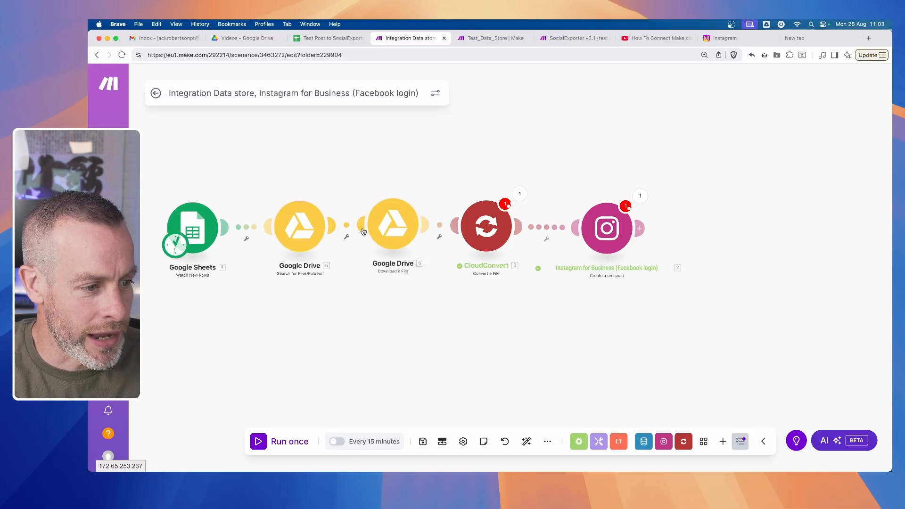
- Set the Download a File module to manual file ID entry, map File ID from the Google Drive search and save it
{"action": "left_click", "coordinate": [394, 226]}
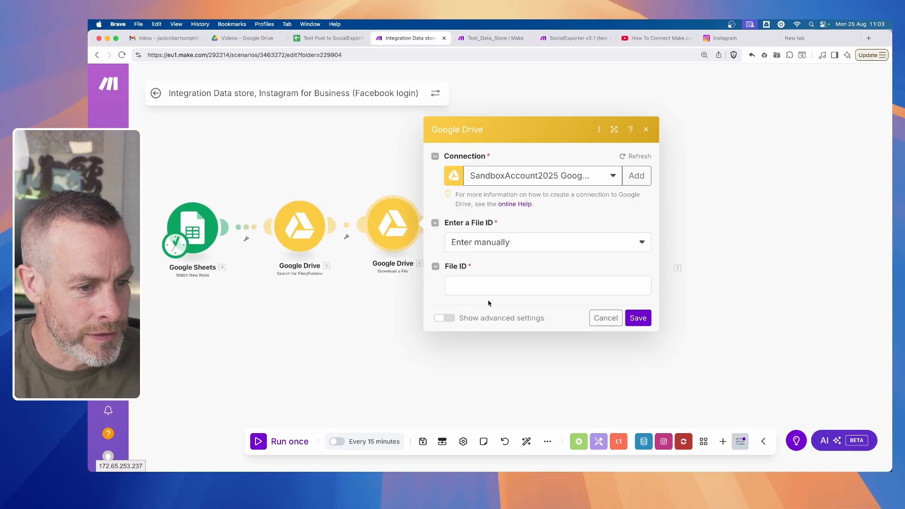
{"action": "left_click", "coordinate": [511, 245]}
{"action": "left_click", "coordinate": [499, 278]}
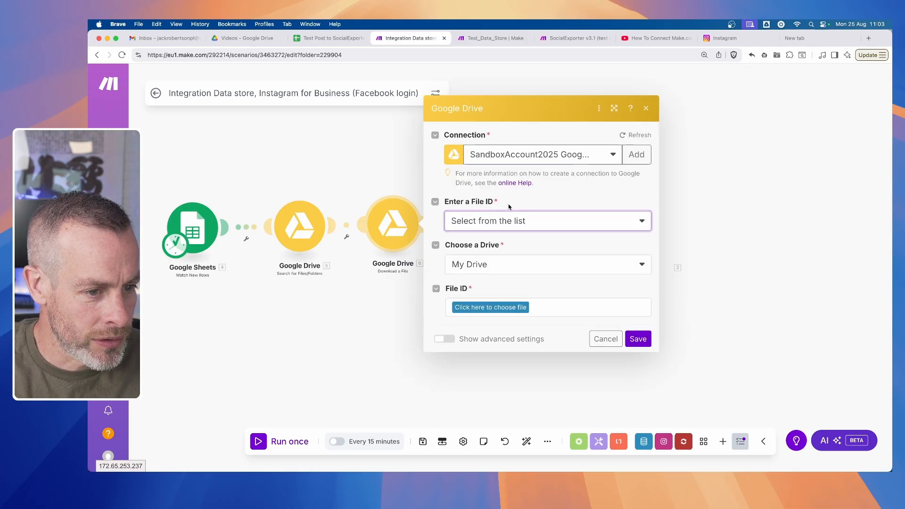
{"action": "left_click", "coordinate": [505, 222]}
{"action": "left_click", "coordinate": [481, 239]}
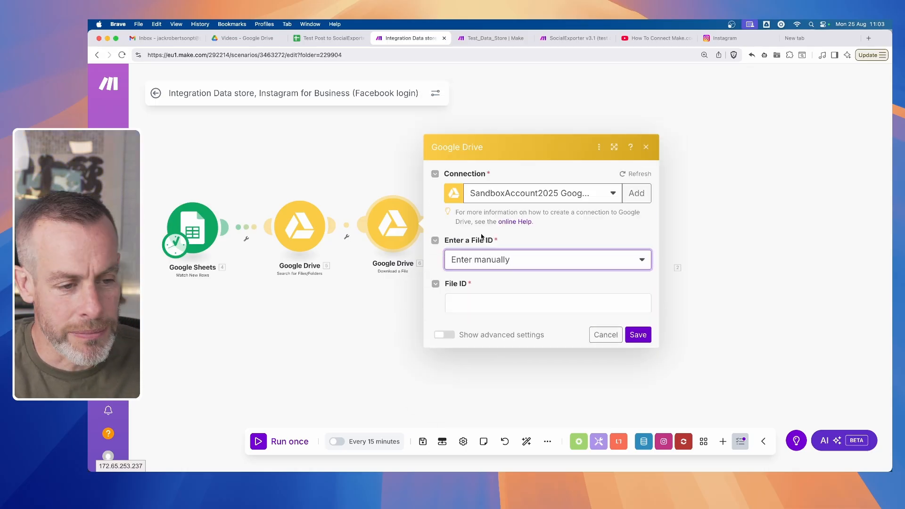
{"action": "left_click", "coordinate": [513, 287]}
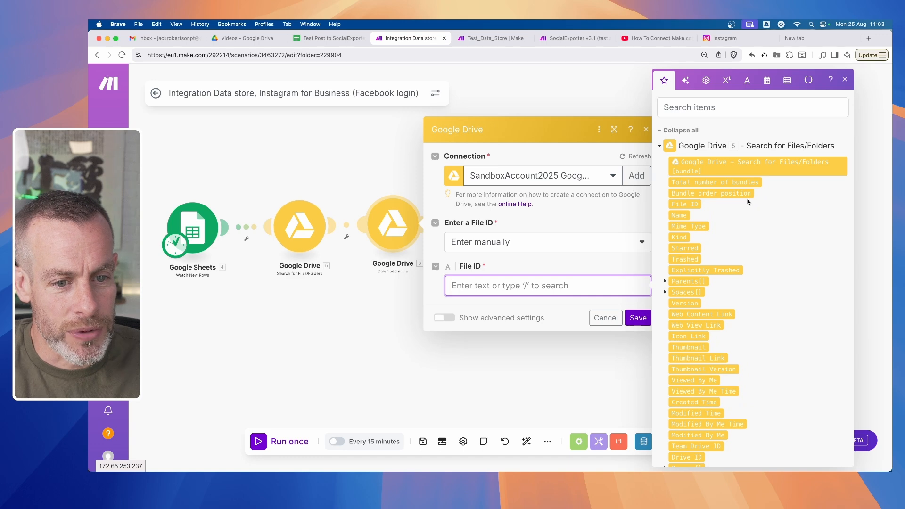
{"action": "left_click", "coordinate": [687, 205]}
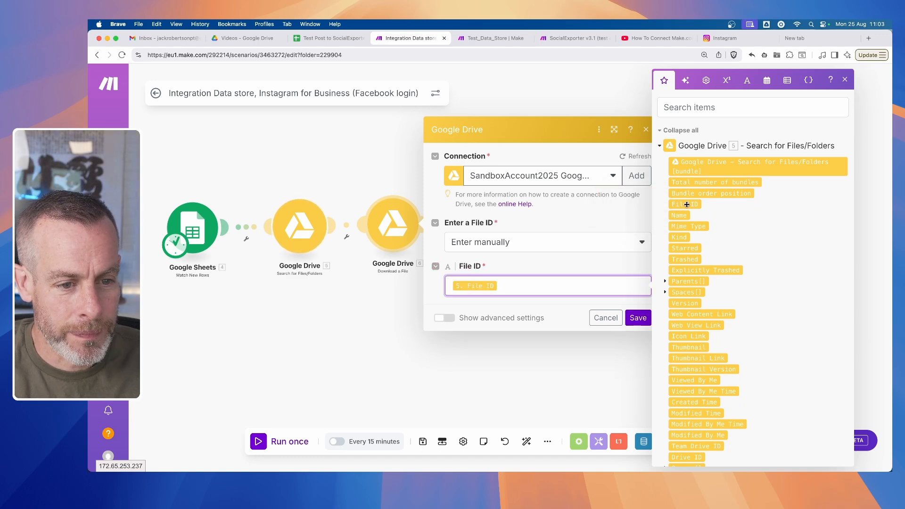
{"action": "left_click", "coordinate": [638, 319]}
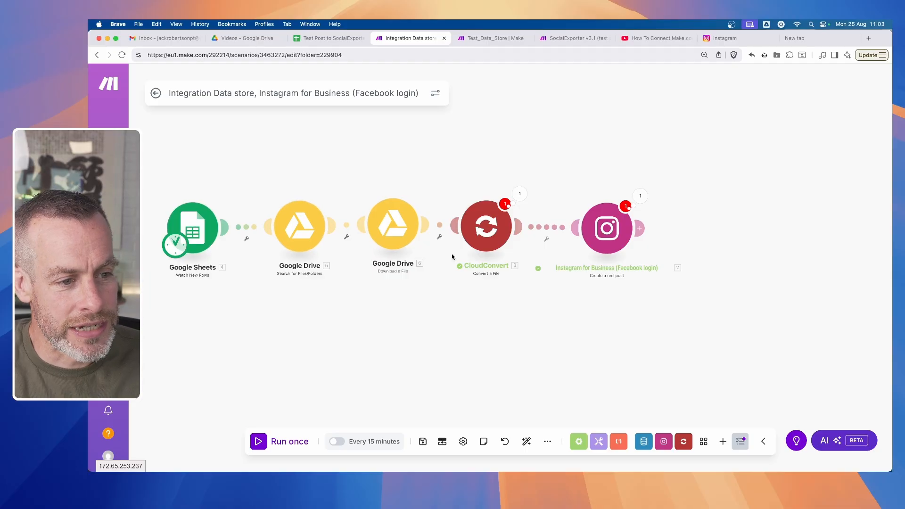
- Clear the Video_URL mapping from the CloudConvert module's URL and expand the Google Drive Download a File outputs
{"action": "left_click", "coordinate": [489, 235]}
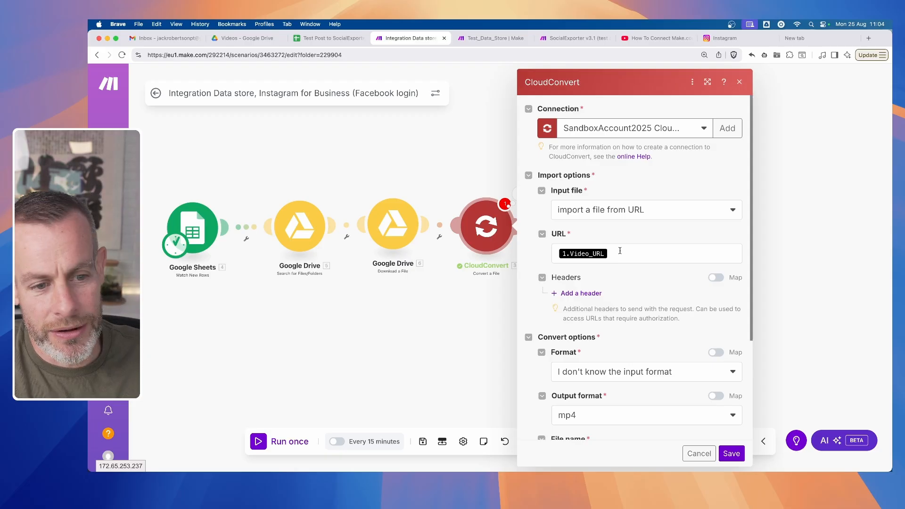
{"action": "left_click", "coordinate": [621, 253]}
{"action": "key", "text": "BackSpace"}
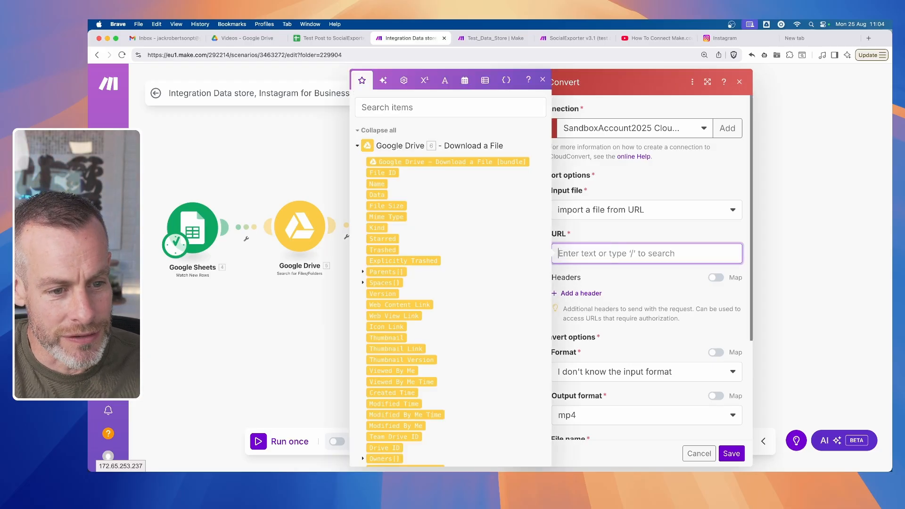
{"action": "left_click", "coordinate": [359, 149]}
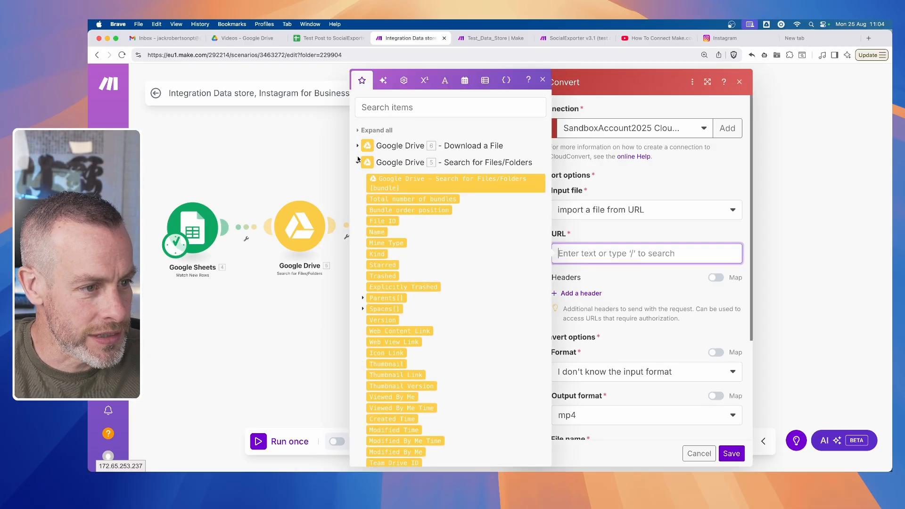
{"action": "left_click", "coordinate": [358, 163]}
{"action": "left_click", "coordinate": [357, 180]}
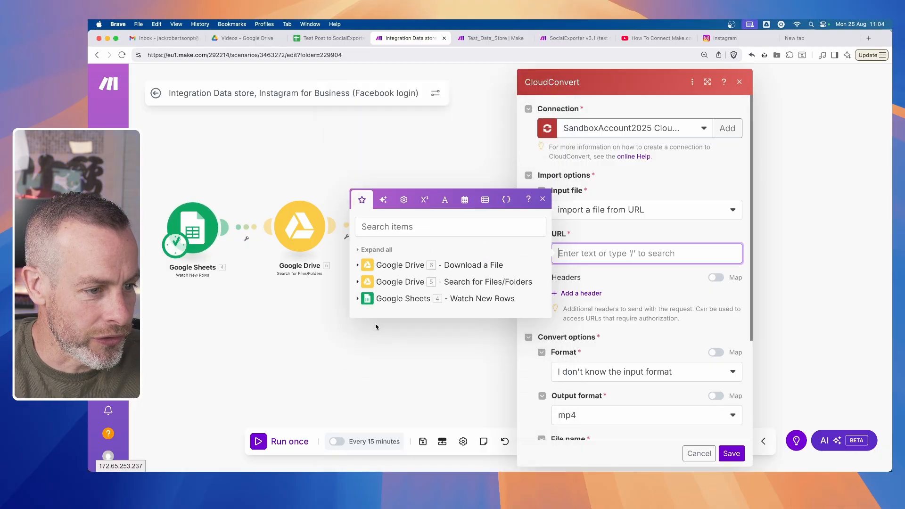
{"action": "left_click", "coordinate": [359, 265]}
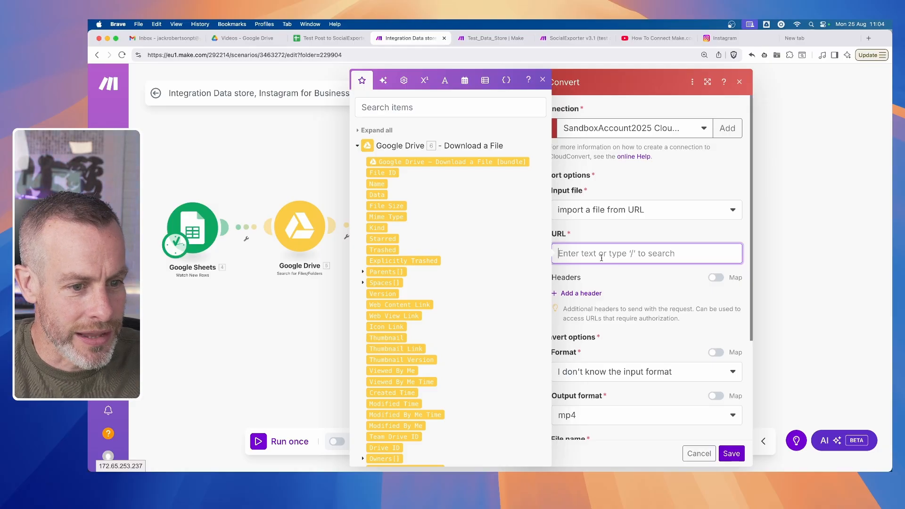
- Set the CloudConvert input file to upload a file, sourced from Google Drive - Download a File, and save the module
{"action": "left_click", "coordinate": [607, 215]}
{"action": "left_click", "coordinate": [596, 233]}
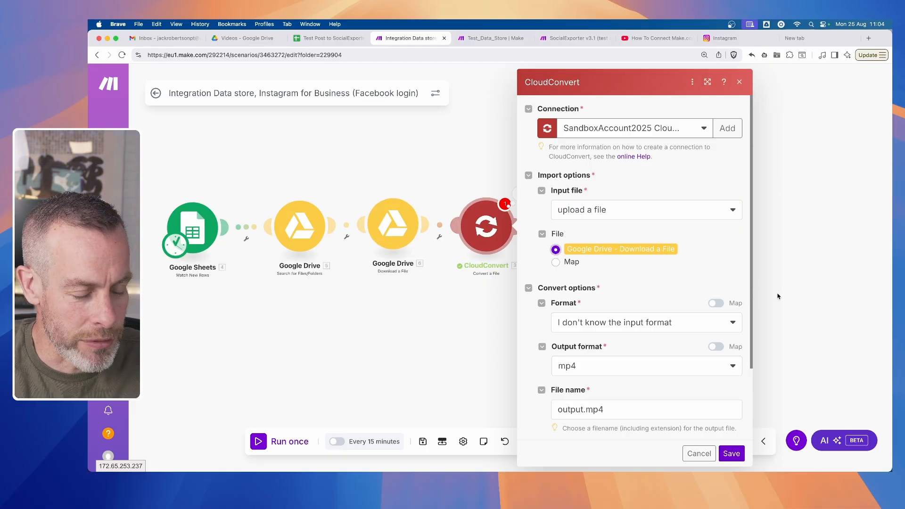
{"action": "scroll", "coordinate": [643, 275], "scroll_direction": "down", "scroll_amount": 3}
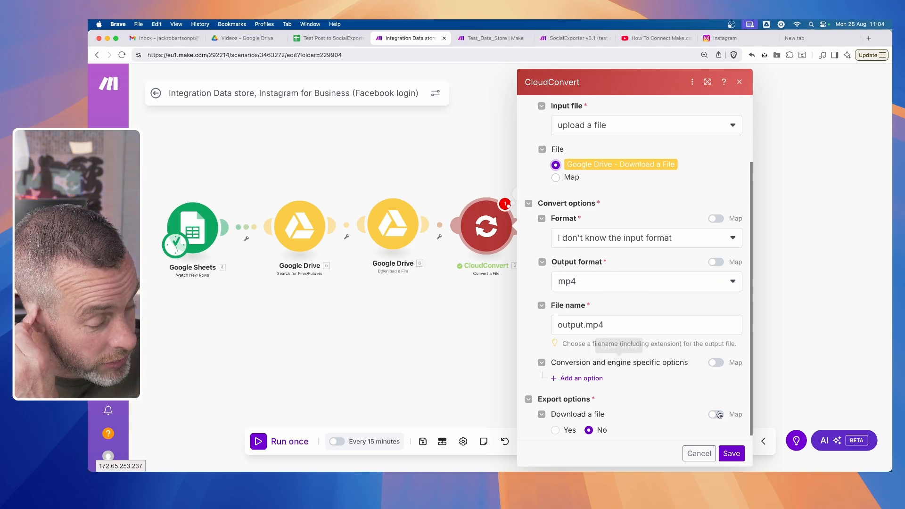
{"action": "left_click", "coordinate": [733, 455]}
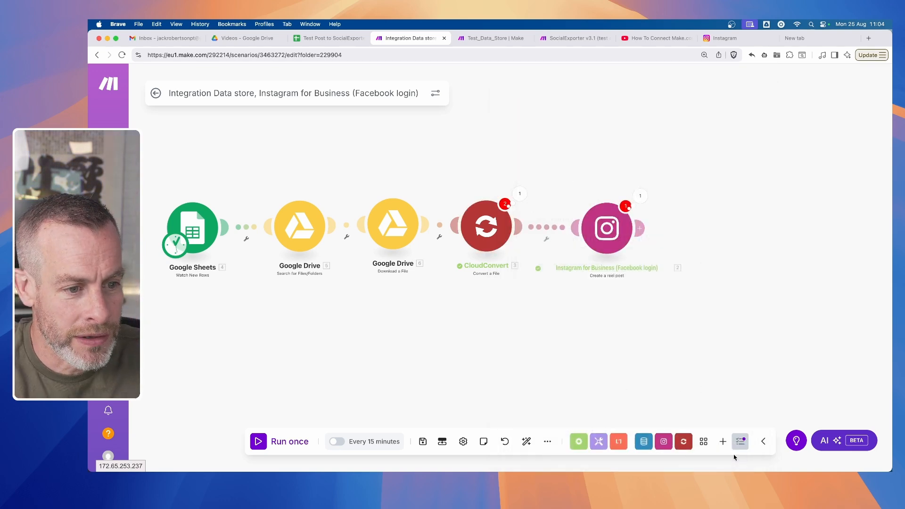
{"action": "left_click", "coordinate": [488, 241]}
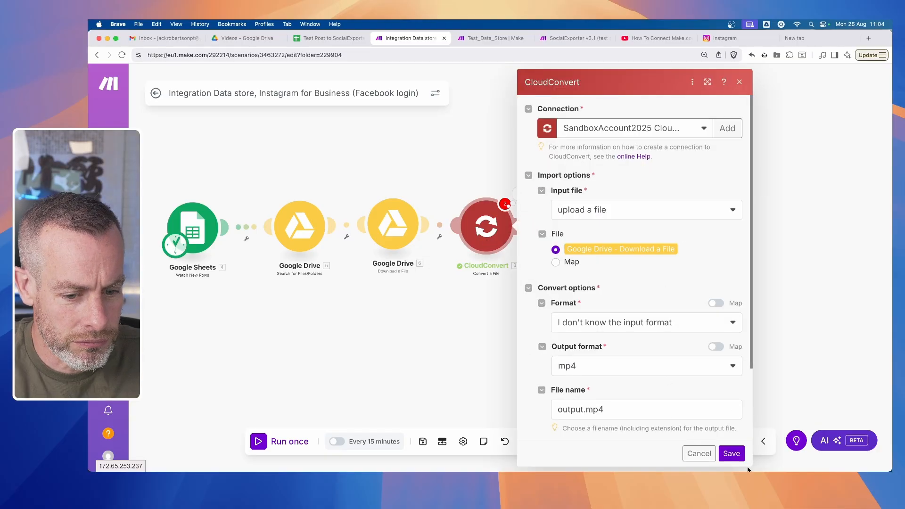
{"action": "left_click", "coordinate": [732, 454]}
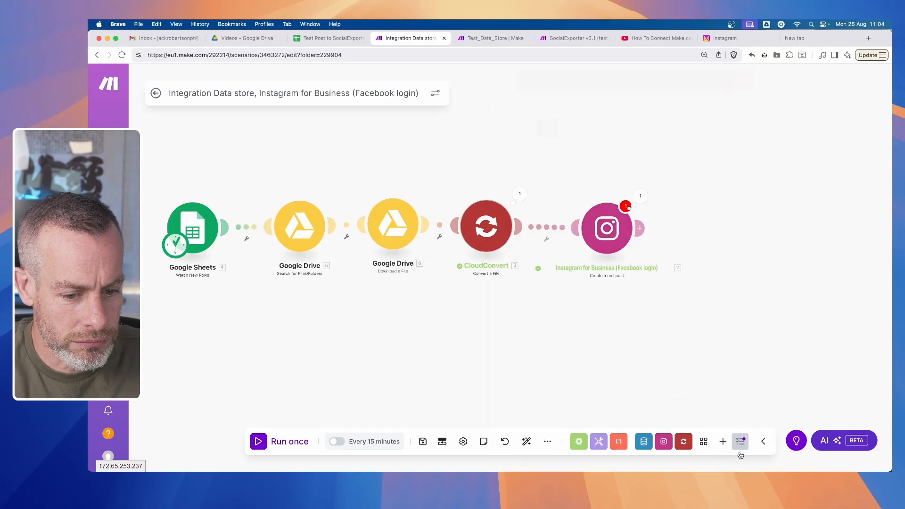
- Review the Instagram module's Video URL mapping and the CloudConvert settings, saving each module again
{"action": "left_click", "coordinate": [616, 234]}
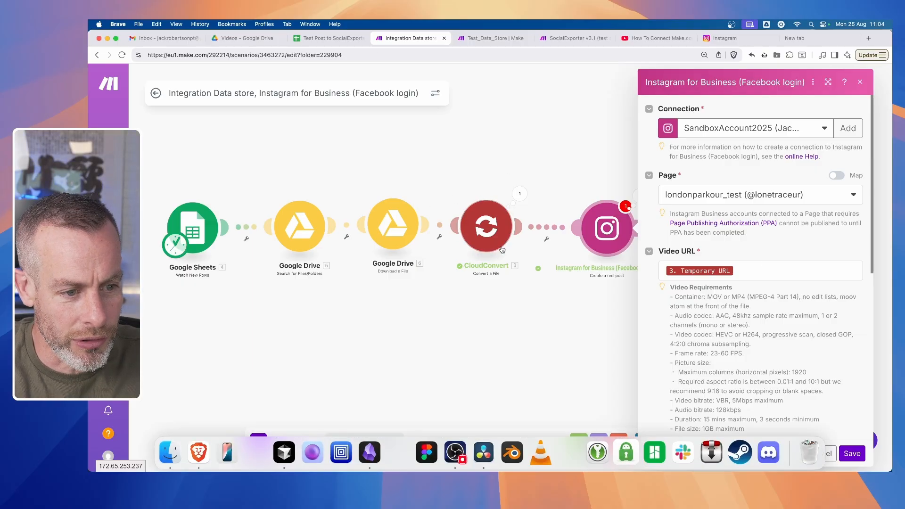
{"action": "left_click", "coordinate": [502, 250]}
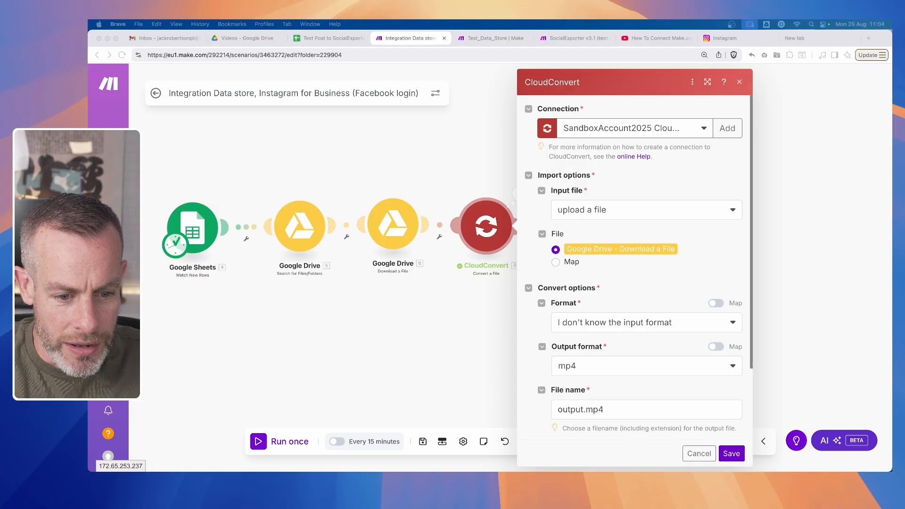
{"action": "left_click", "coordinate": [732, 454]}
{"action": "left_click", "coordinate": [609, 236]}
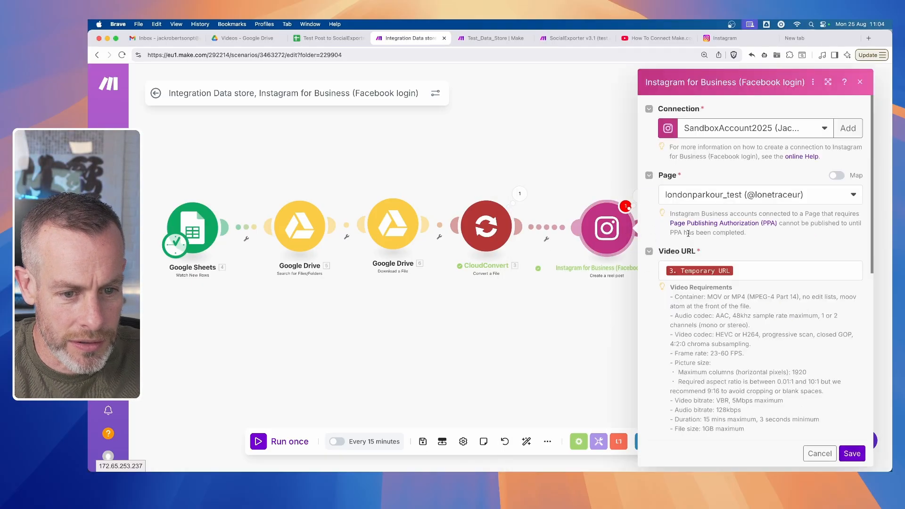
{"action": "left_click", "coordinate": [852, 453]}
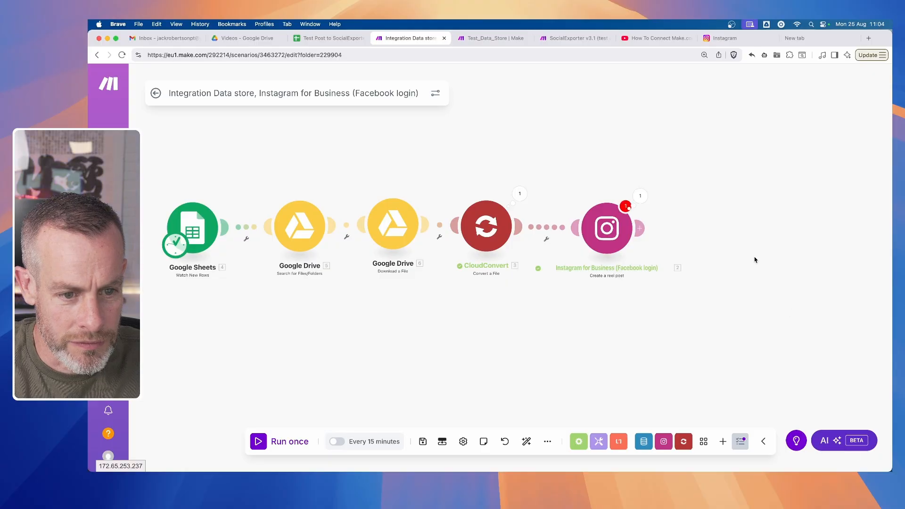
{"action": "left_click", "coordinate": [617, 213]}
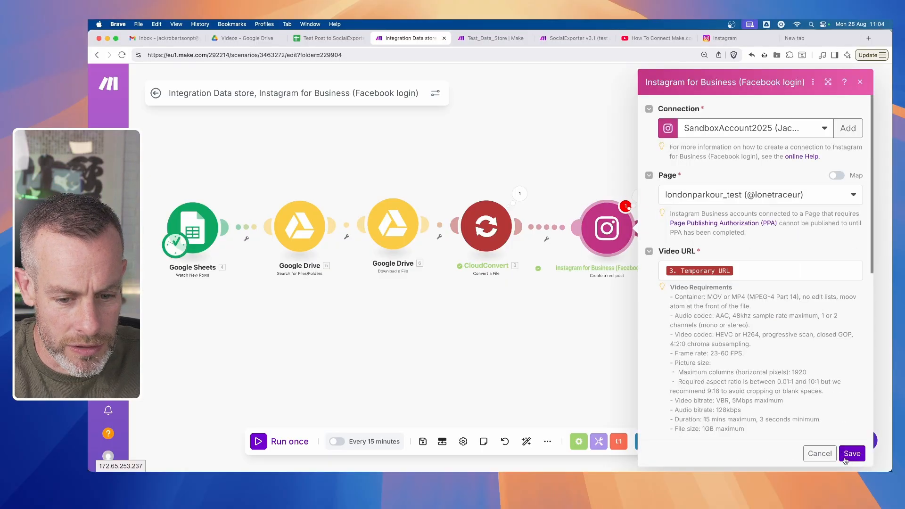
{"action": "left_click", "coordinate": [851, 453]}
- Nudge the Instagram module along the flow, try to save the scenario and cancel the save
{"action": "left_click_drag", "start_coordinate": [607, 228], "coordinate": [614, 228]}
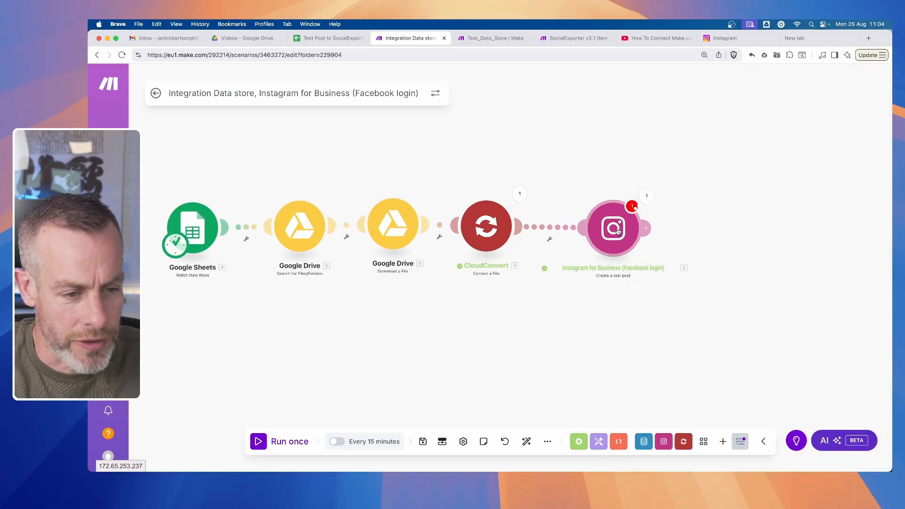
{"action": "left_click", "coordinate": [422, 441]}
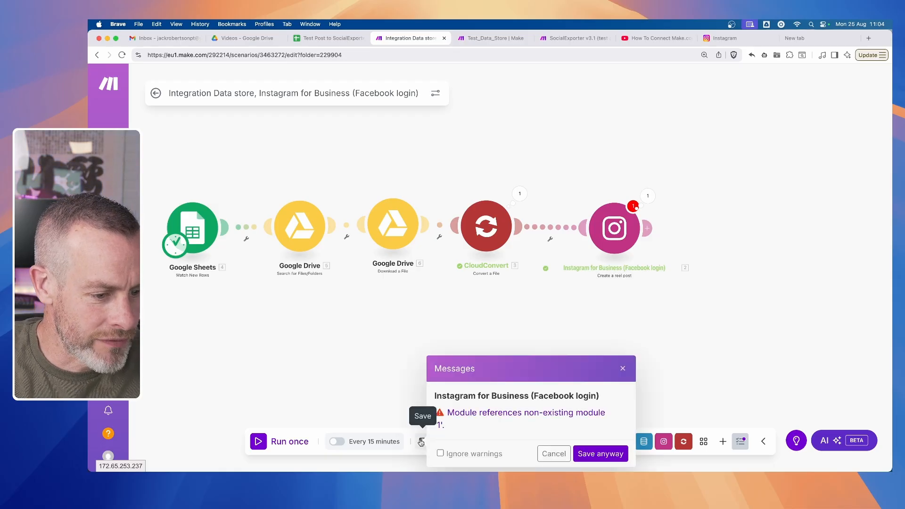
{"action": "left_click", "coordinate": [552, 456]}
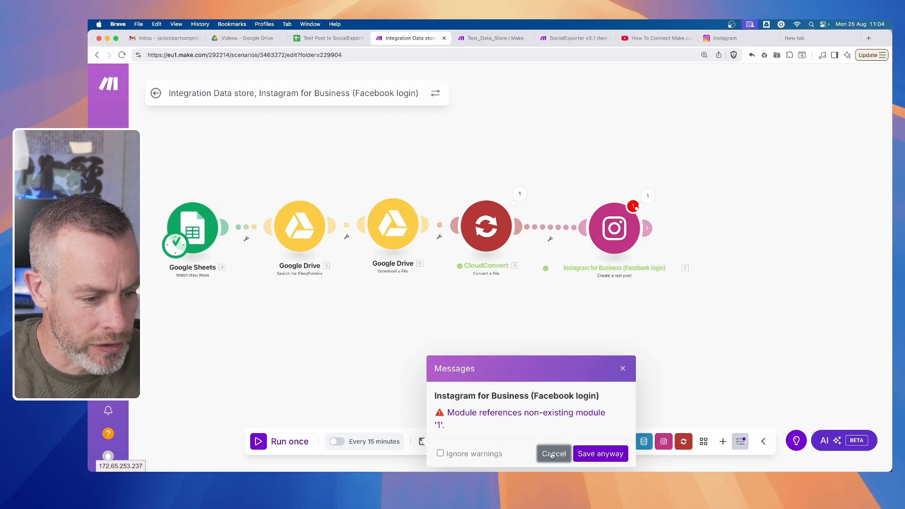
- Replace the Instagram caption mapping with Title (A) and Description (B) from Google Sheets on separate lines, and save the module
{"action": "left_click", "coordinate": [629, 230]}
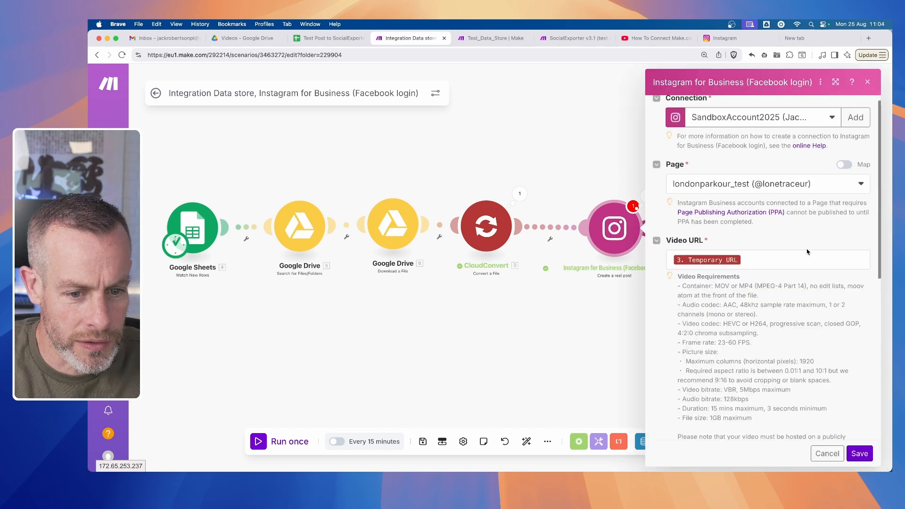
{"action": "scroll", "coordinate": [734, 308], "scroll_direction": "down", "scroll_amount": 8}
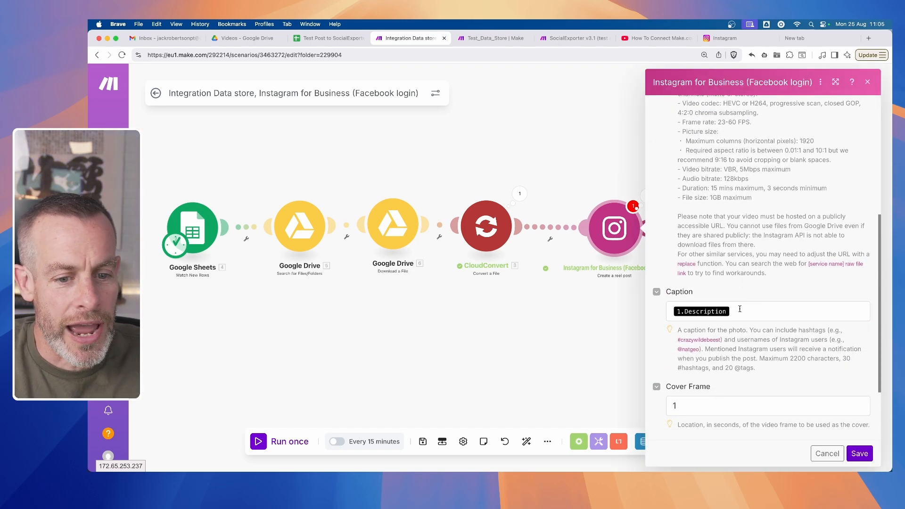
{"action": "left_click", "coordinate": [740, 309]}
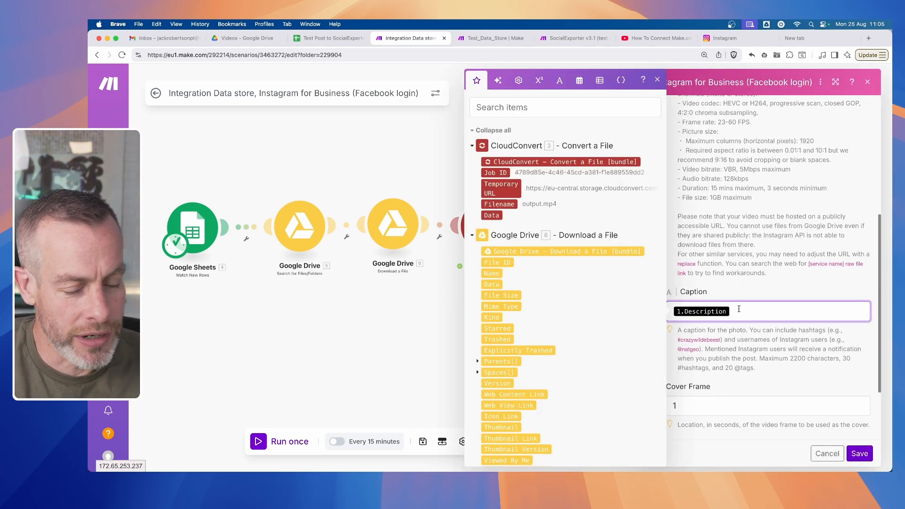
{"action": "key", "text": "BackSpace"}
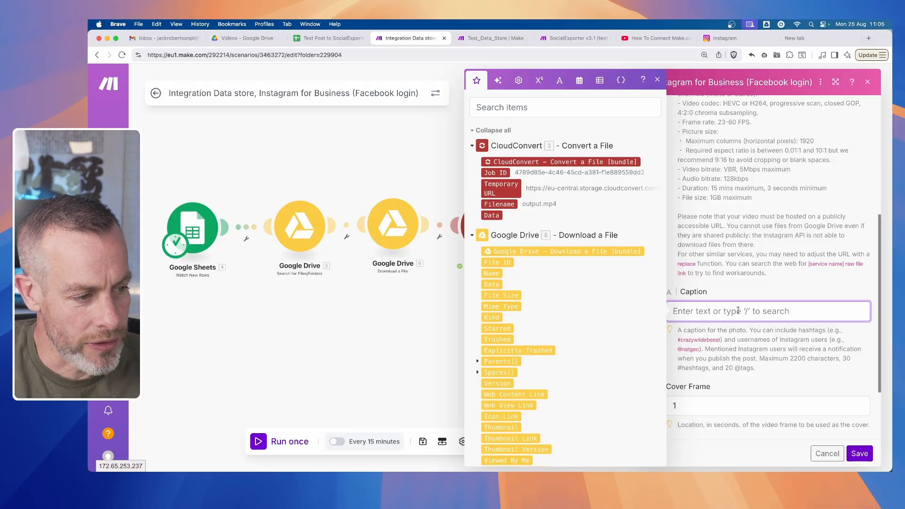
{"action": "scroll", "coordinate": [582, 294], "scroll_direction": "down", "scroll_amount": 15}
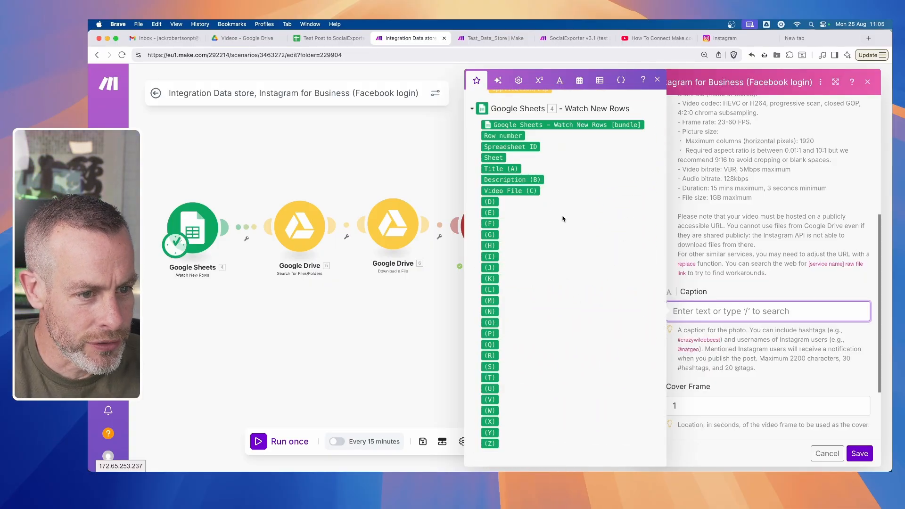
{"action": "left_click", "coordinate": [490, 169]}
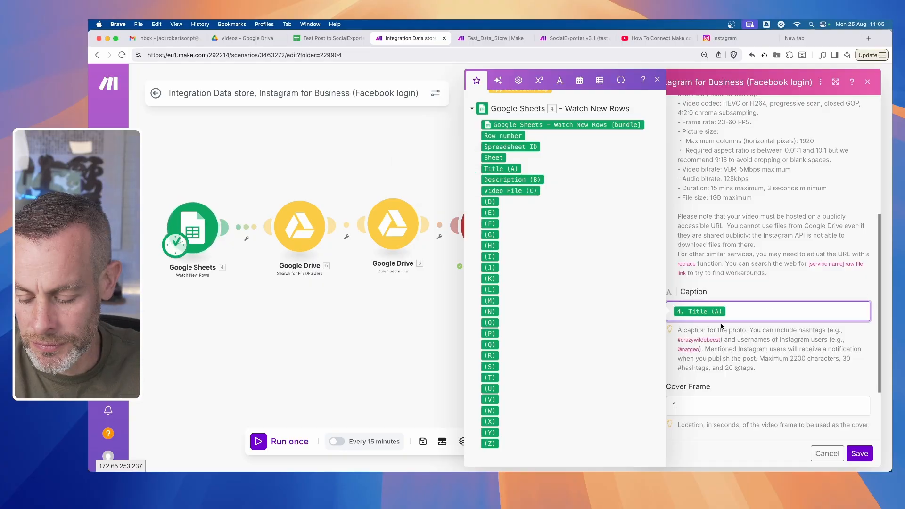
{"action": "left_click", "coordinate": [504, 181]}
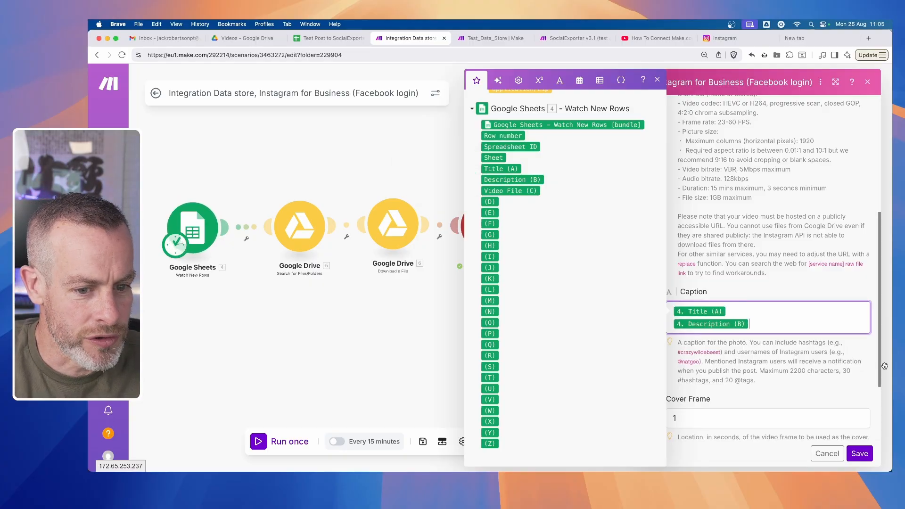
{"action": "left_click", "coordinate": [857, 454]}
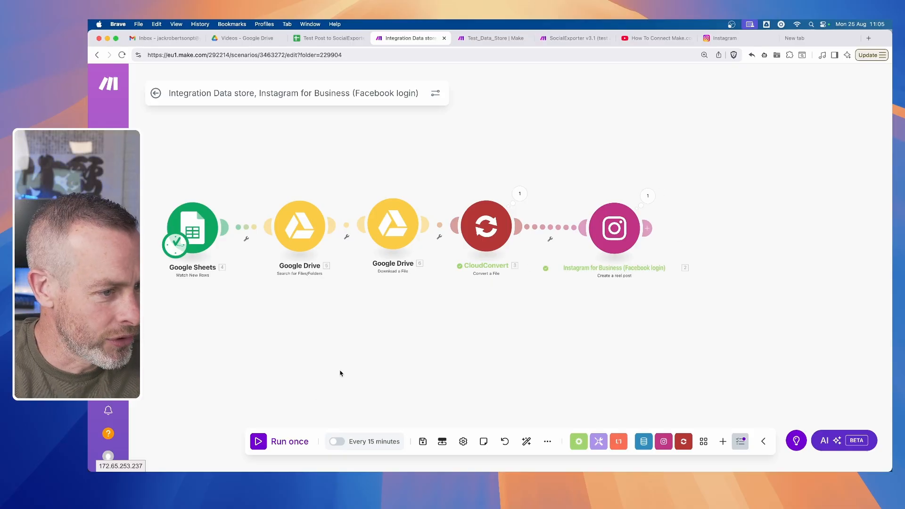
- Auto-align the scenario's modules and save the scenario
{"action": "left_click", "coordinate": [529, 443]}
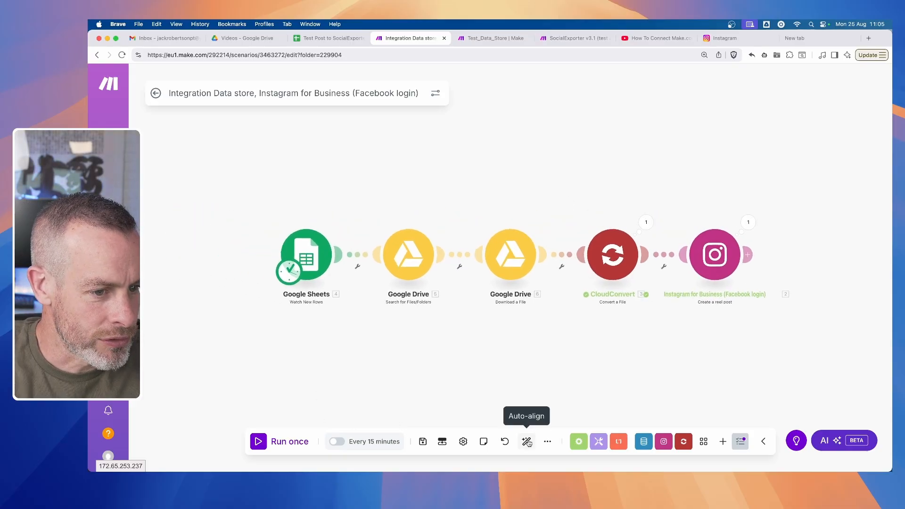
{"action": "left_click", "coordinate": [422, 443]}
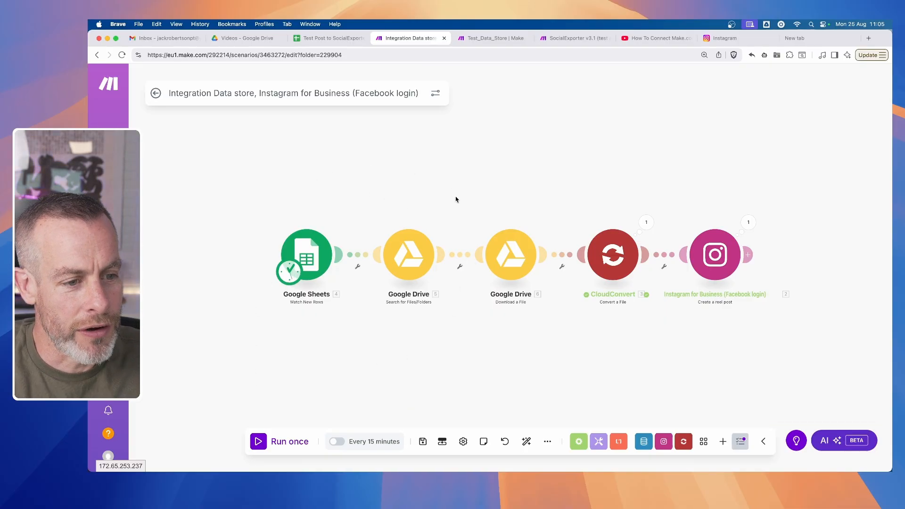
- Check the Instagram account's reels, preview Tutorial-jumping-broad_jumps-5-upwards-jump-portrait.mp4 in Google Drive, and return to the Make scenario
{"action": "left_click", "coordinate": [726, 39]}
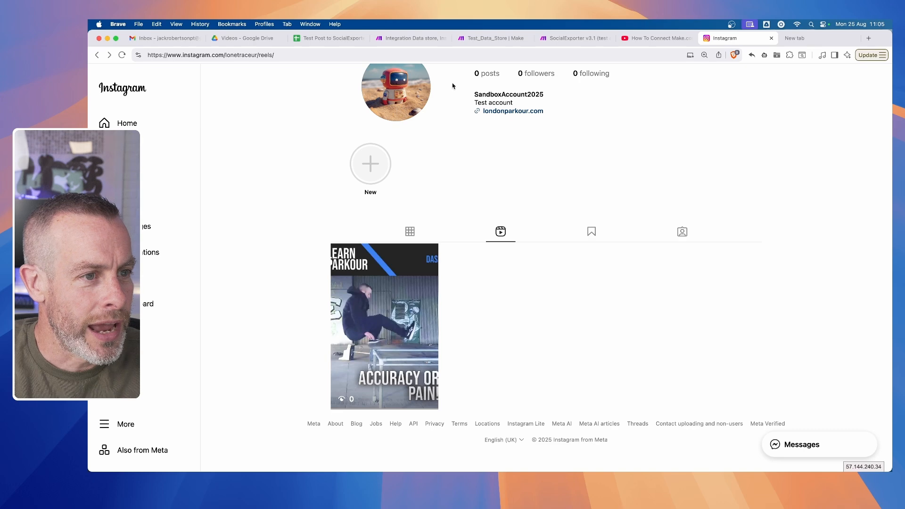
{"action": "left_click", "coordinate": [245, 40]}
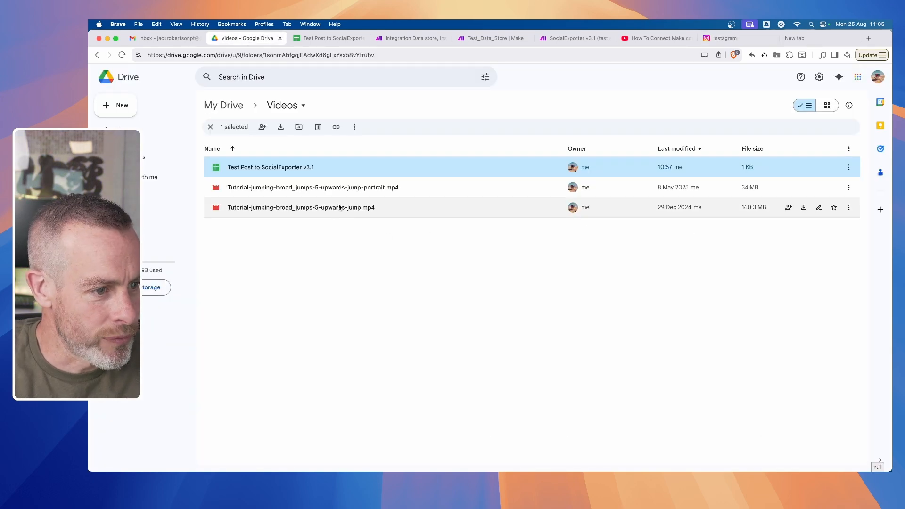
{"action": "left_click", "coordinate": [353, 188]}
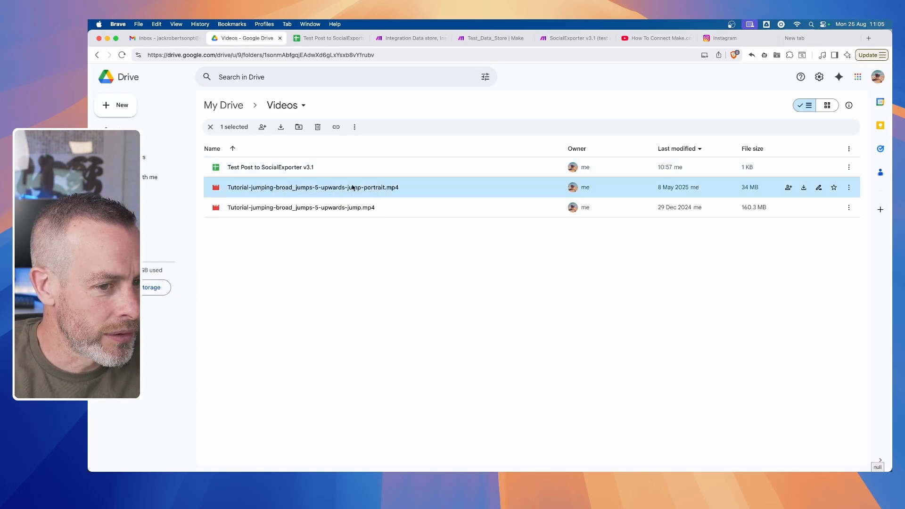
{"action": "double_click", "coordinate": [353, 187]}
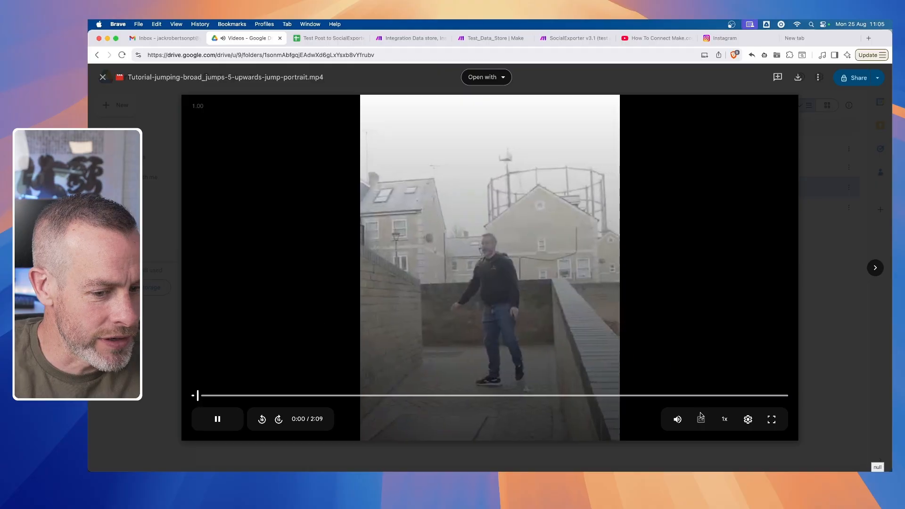
{"action": "left_click", "coordinate": [217, 418]}
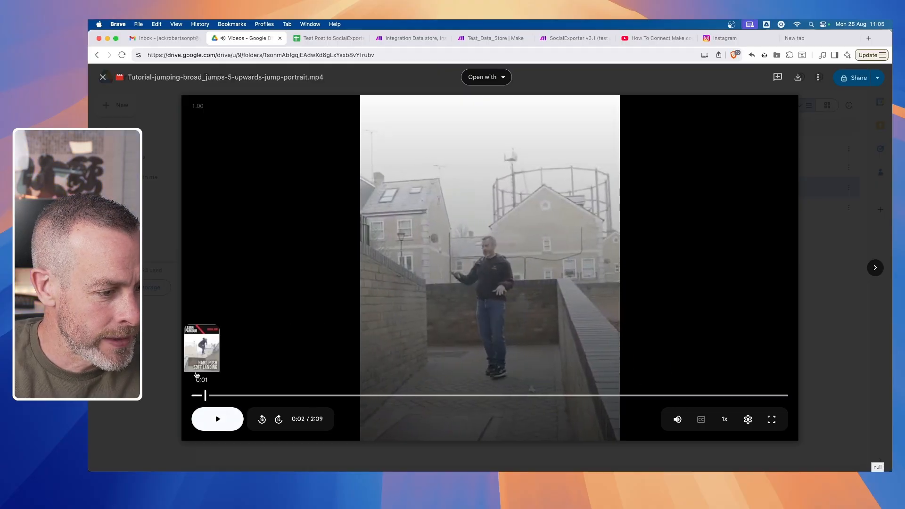
{"action": "key", "text": "Escape"}
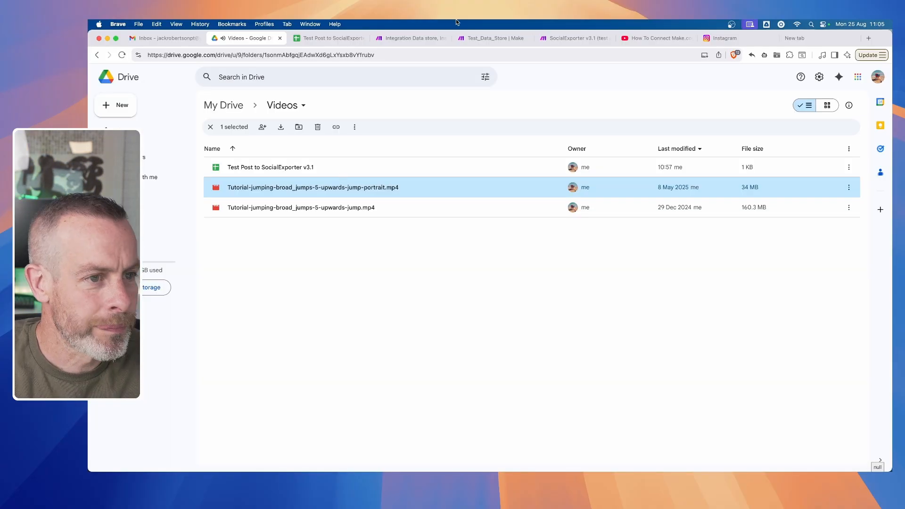
{"action": "left_click", "coordinate": [405, 38]}
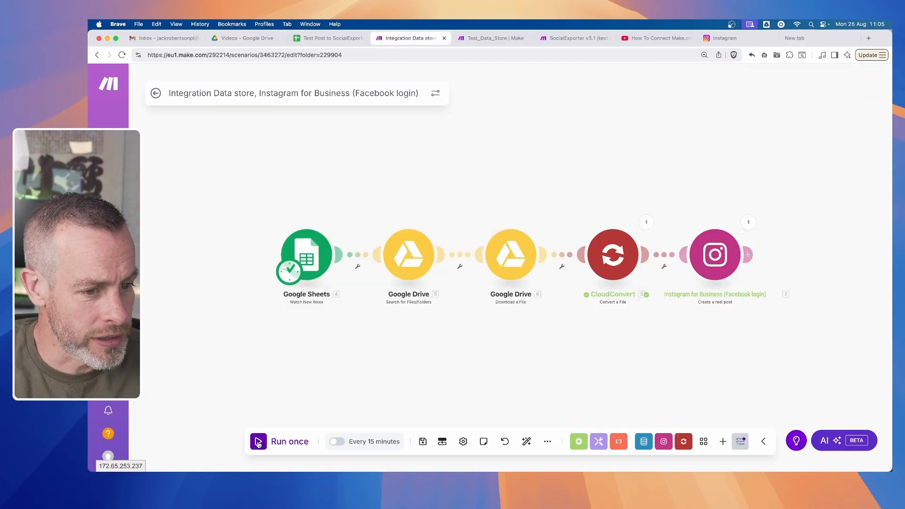
- Run the scenario once and inspect the output bundle of the Google Sheets module
{"action": "left_click", "coordinate": [259, 443]}
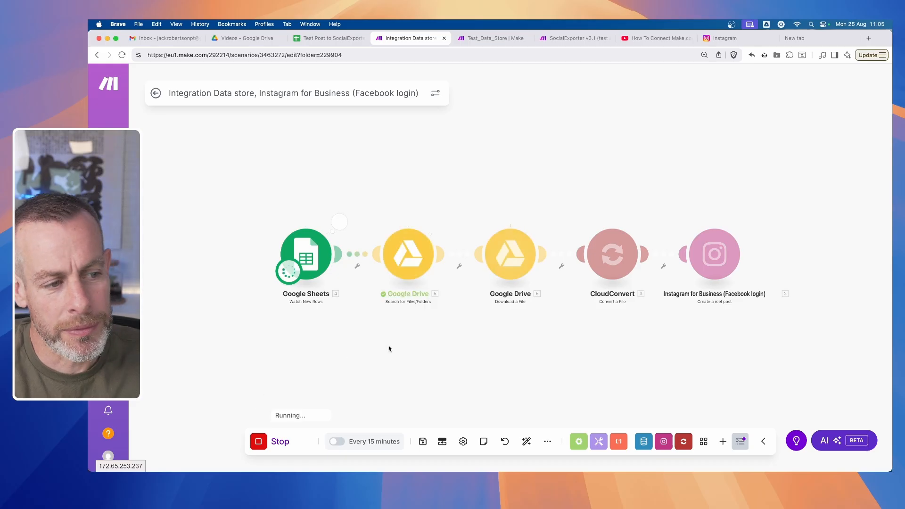
{"action": "left_click", "coordinate": [338, 222]}
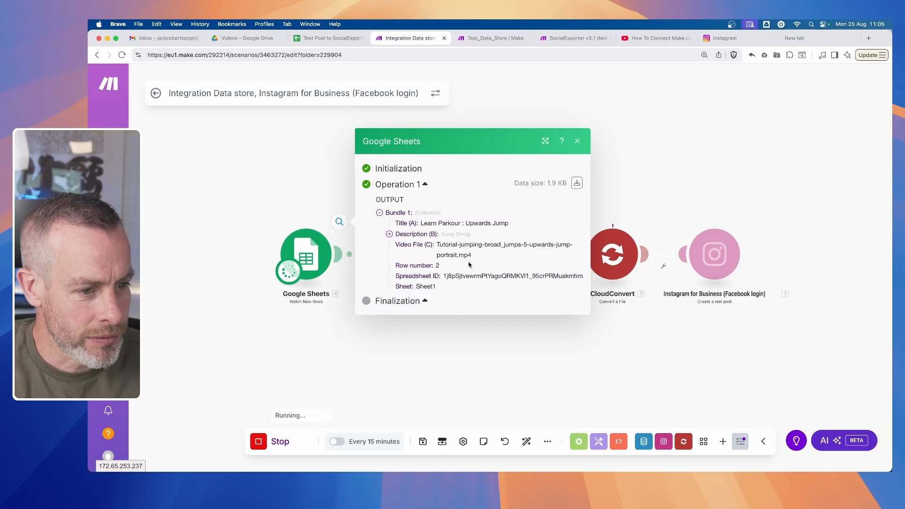
{"action": "left_click", "coordinate": [469, 370]}
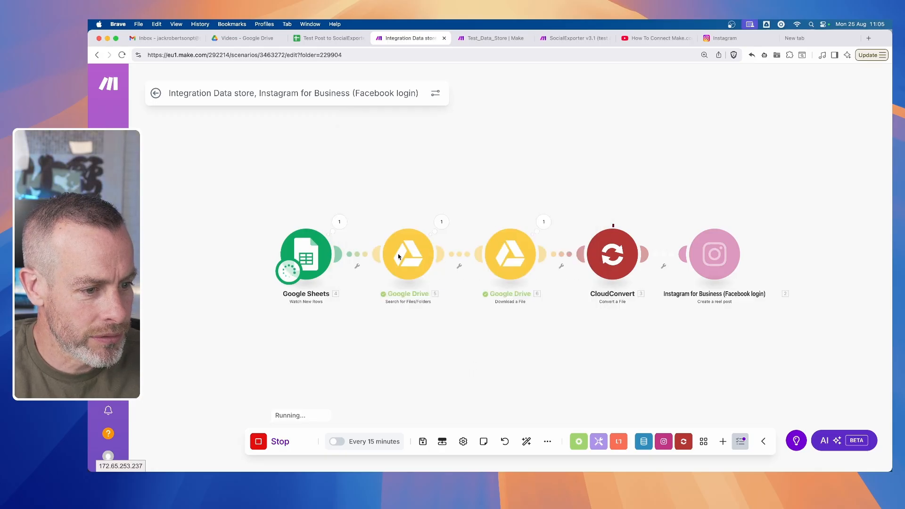
- Inspect the input and output bundles of the Google Drive search and download modules
{"action": "left_click", "coordinate": [441, 222]}
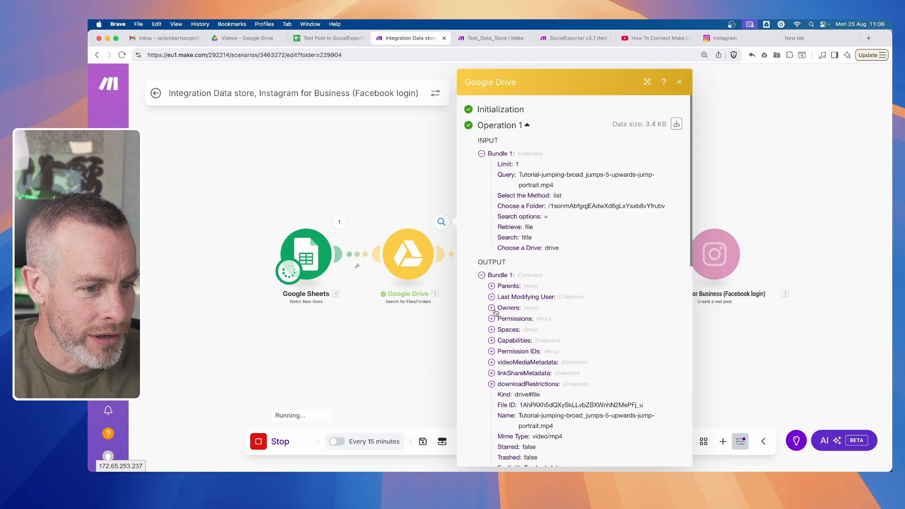
{"action": "scroll", "coordinate": [496, 312], "scroll_direction": "down", "scroll_amount": 5}
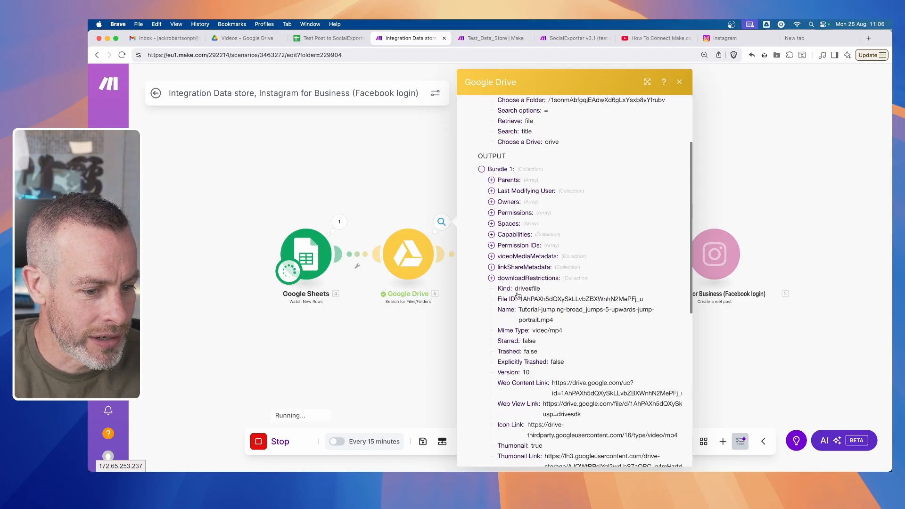
{"action": "left_click", "coordinate": [398, 348]}
{"action": "left_click", "coordinate": [544, 222]}
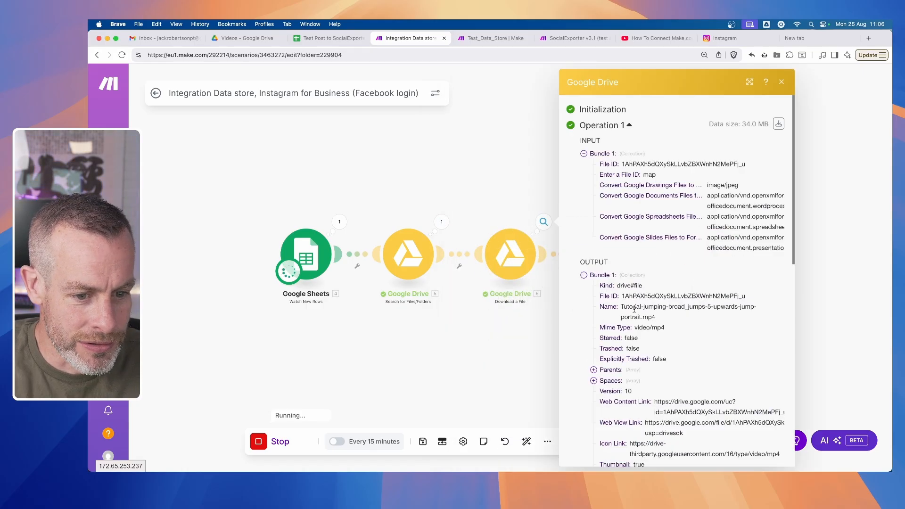
{"action": "scroll", "coordinate": [634, 309], "scroll_direction": "down", "scroll_amount": 5}
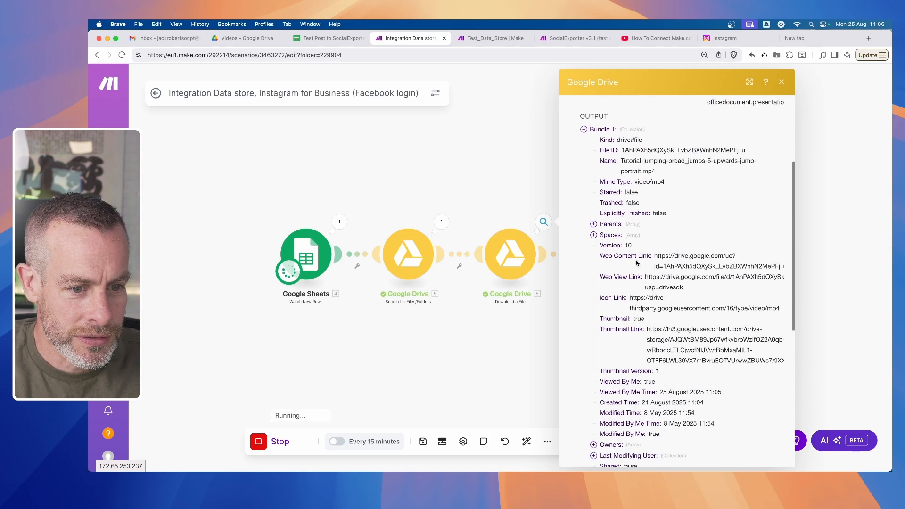
{"action": "scroll", "coordinate": [634, 257], "scroll_direction": "up", "scroll_amount": 3}
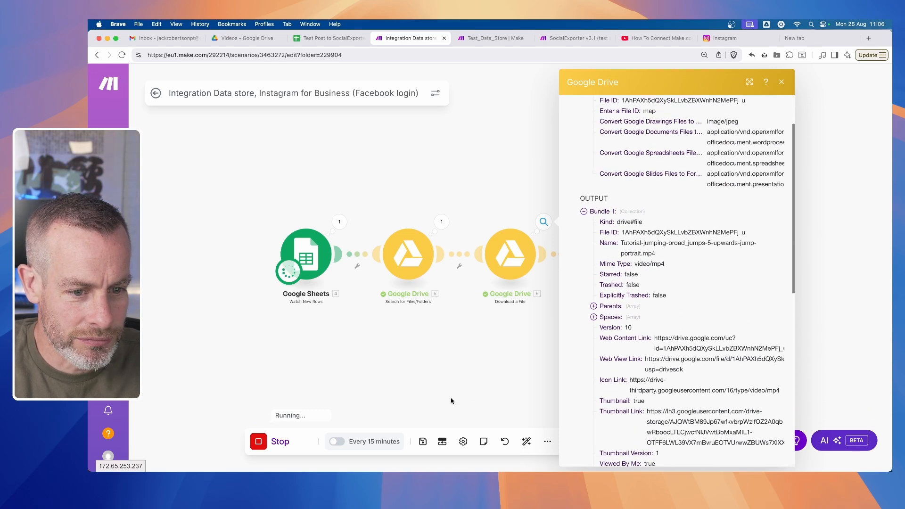
{"action": "left_click", "coordinate": [451, 382]}
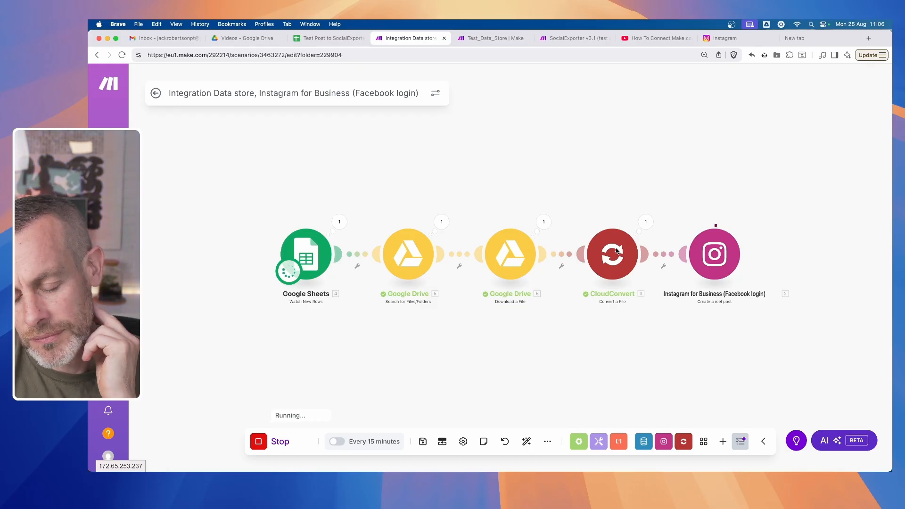
- Inspect the run results of the CloudConvert module and the Instagram reel module
{"action": "left_click", "coordinate": [645, 222]}
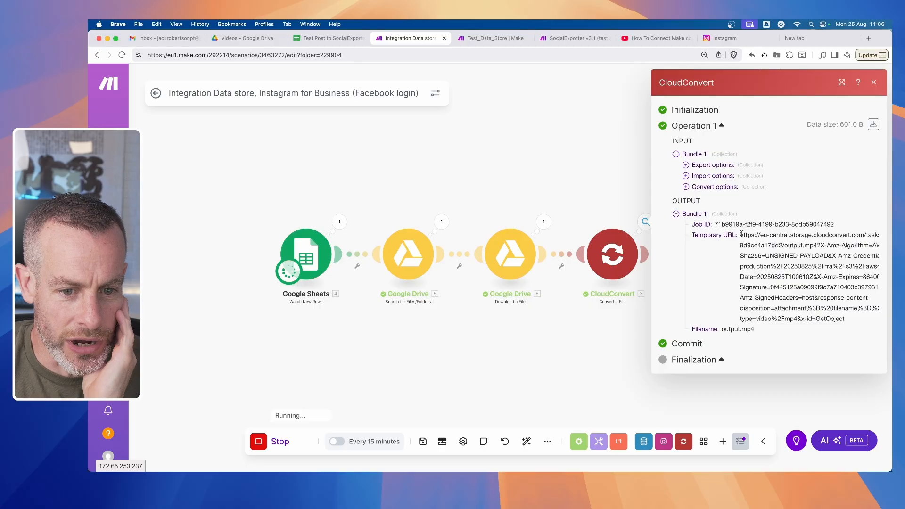
{"action": "left_click", "coordinate": [481, 350]}
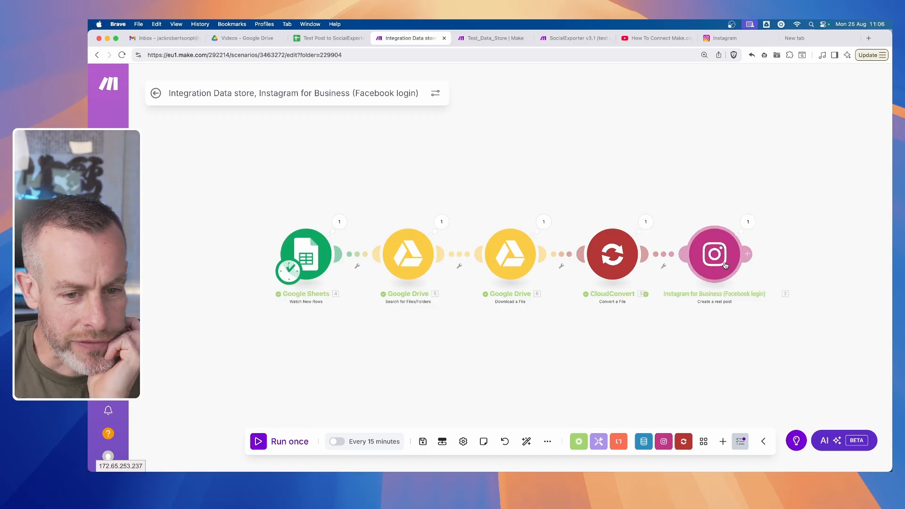
{"action": "left_click", "coordinate": [747, 221]}
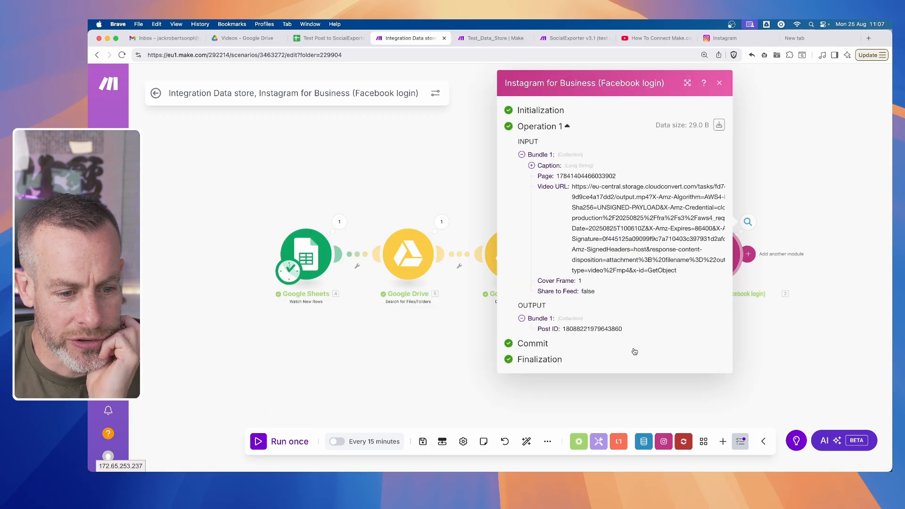
{"action": "left_click", "coordinate": [783, 353]}
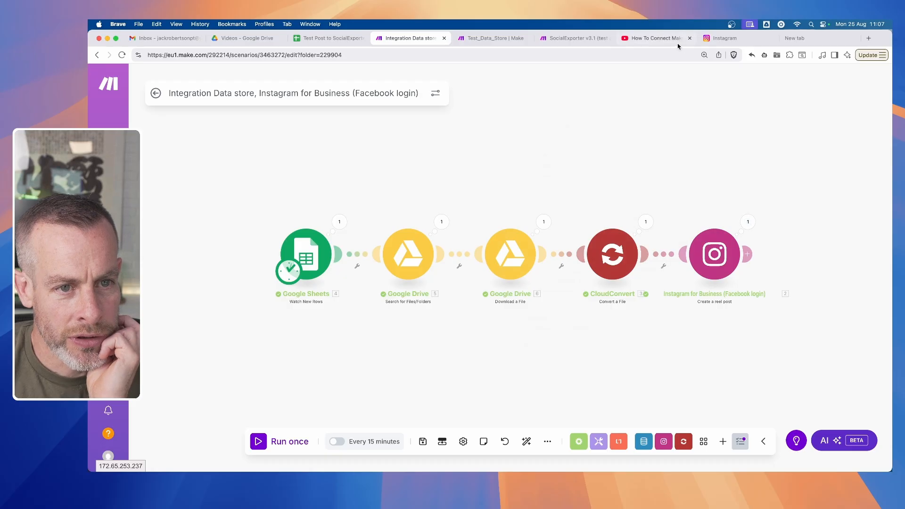
- Refresh the Instagram account's reels, review the newest reel's video and caption, and return to the Make scenario
{"action": "left_click", "coordinate": [735, 40]}
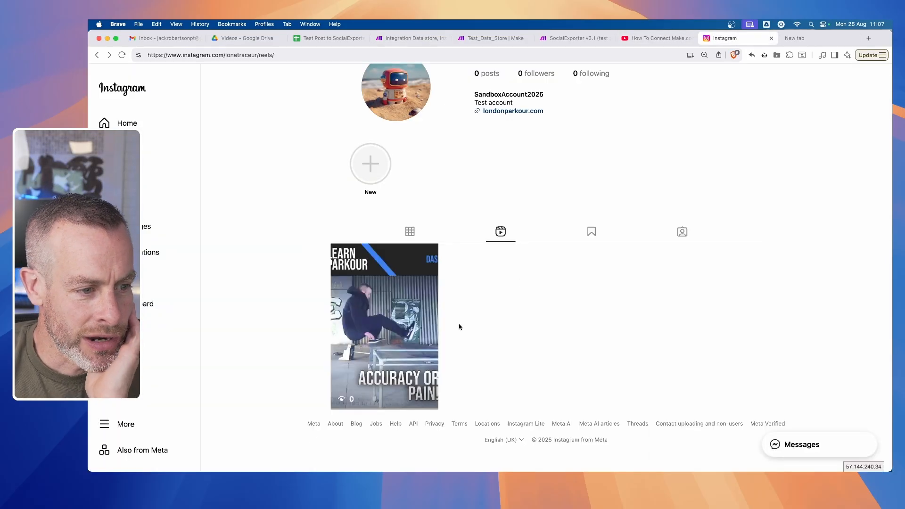
{"action": "left_click", "coordinate": [121, 55]}
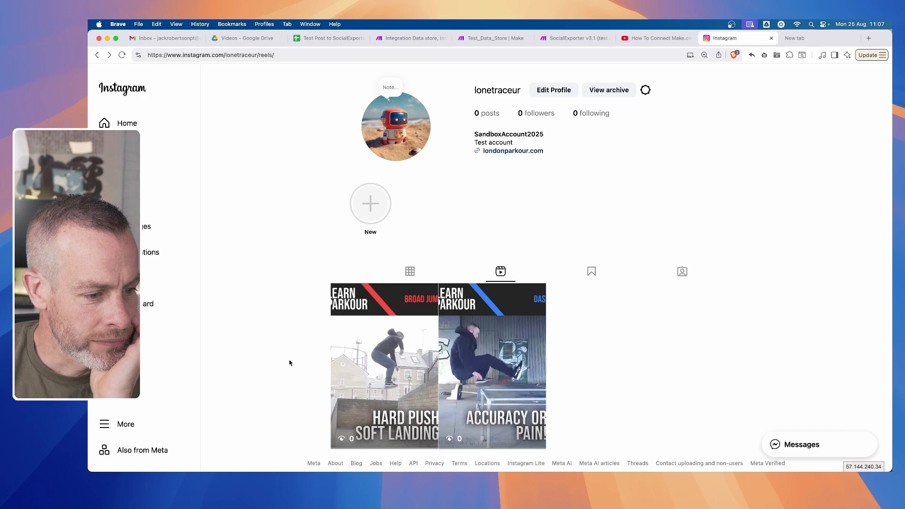
{"action": "left_click", "coordinate": [372, 331]}
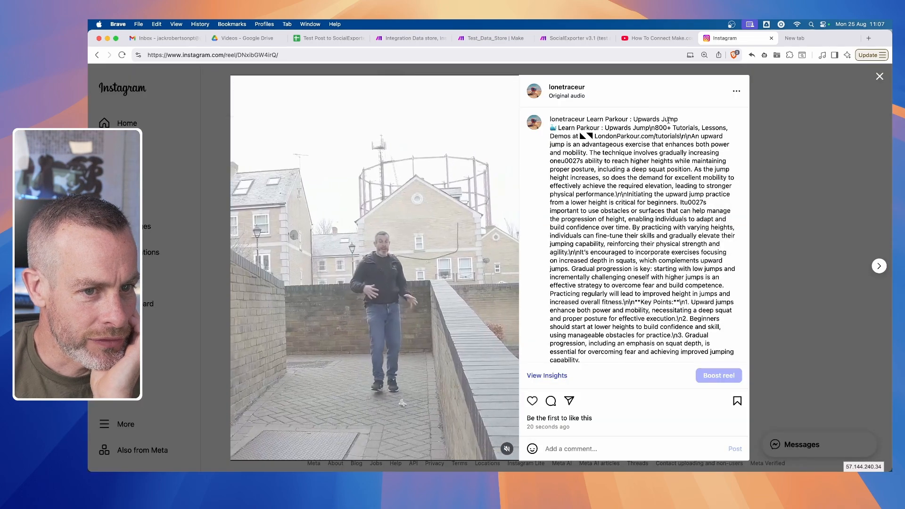
{"action": "scroll", "coordinate": [650, 214], "scroll_direction": "down", "scroll_amount": 2}
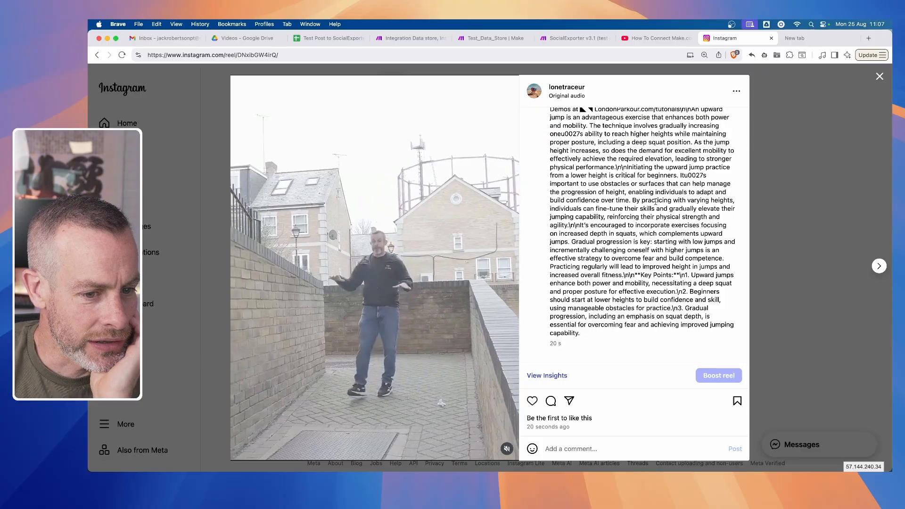
{"action": "scroll", "coordinate": [651, 215], "scroll_direction": "up", "scroll_amount": 2}
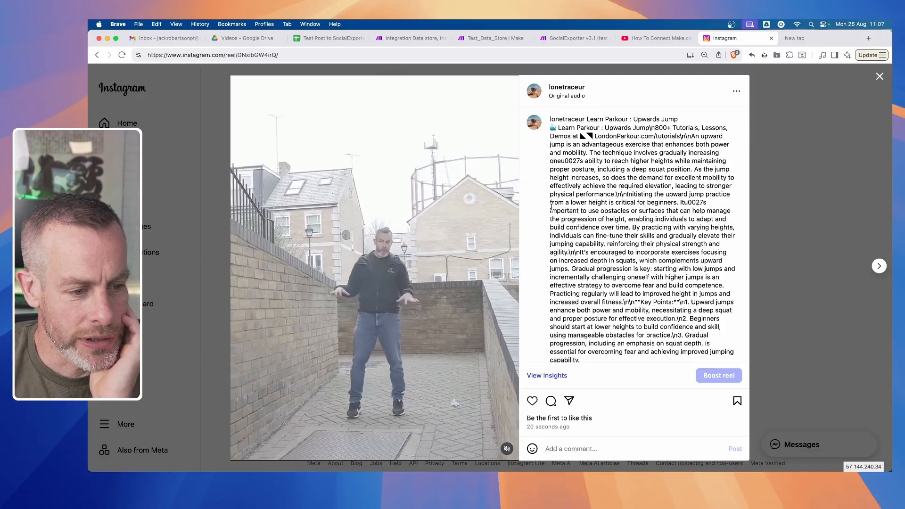
{"action": "left_click", "coordinate": [817, 259]}
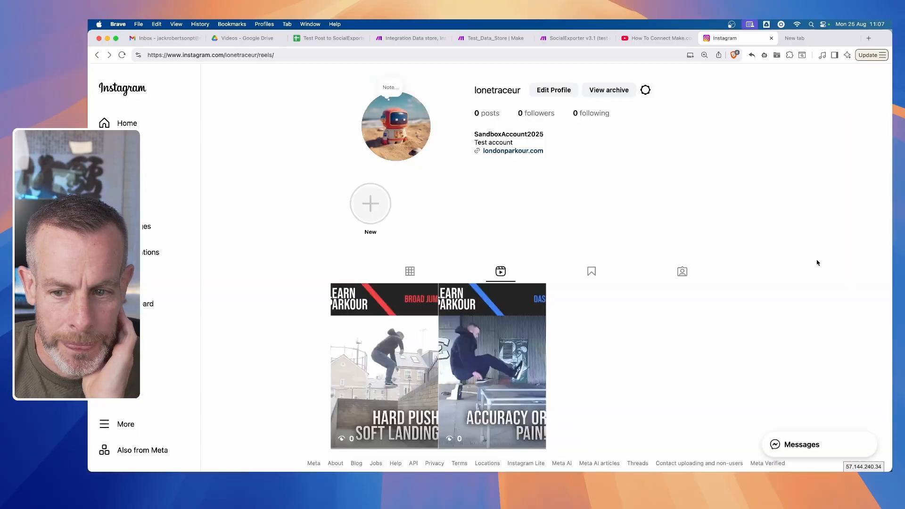
{"action": "left_click", "coordinate": [420, 42]}
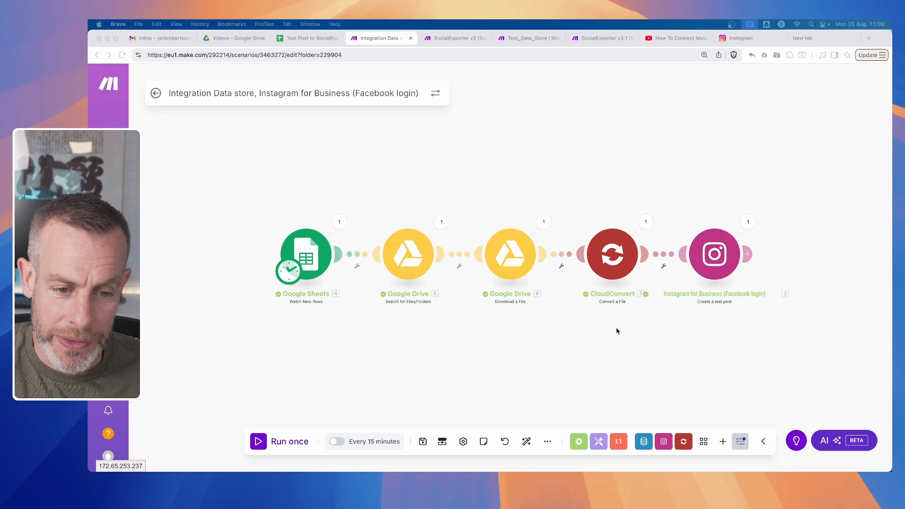
- Move CloudConvert and Instagram further along the flow, clone the Instagram module and place the copy after the Google Drive download
{"action": "left_click", "coordinate": [785, 217]}
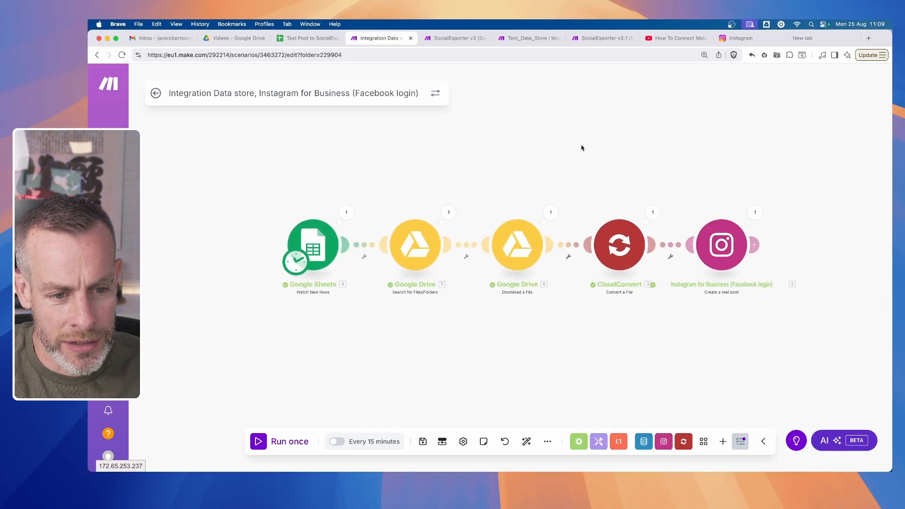
{"action": "left_click_drag", "start_coordinate": [582, 146], "coordinate": [843, 351]}
{"action": "left_click_drag", "start_coordinate": [724, 245], "coordinate": [848, 248]}
{"action": "right_click", "coordinate": [845, 248]}
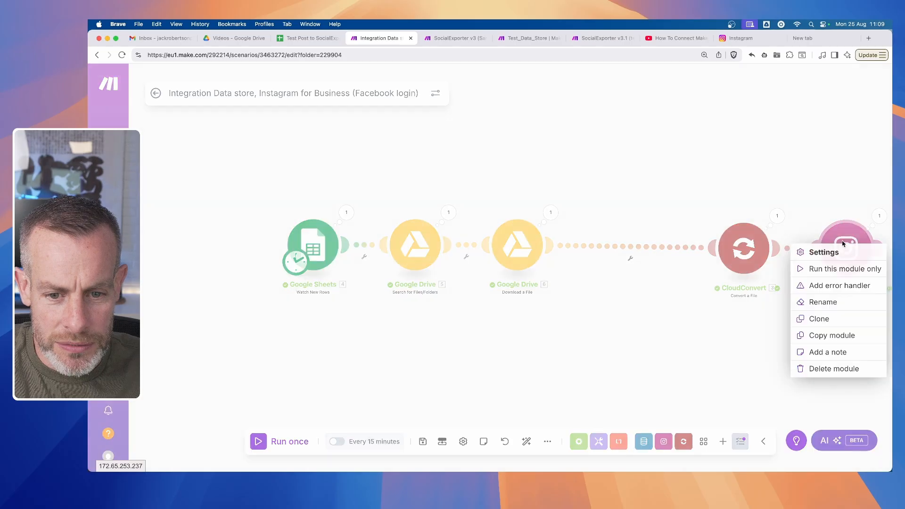
{"action": "left_click", "coordinate": [823, 318]}
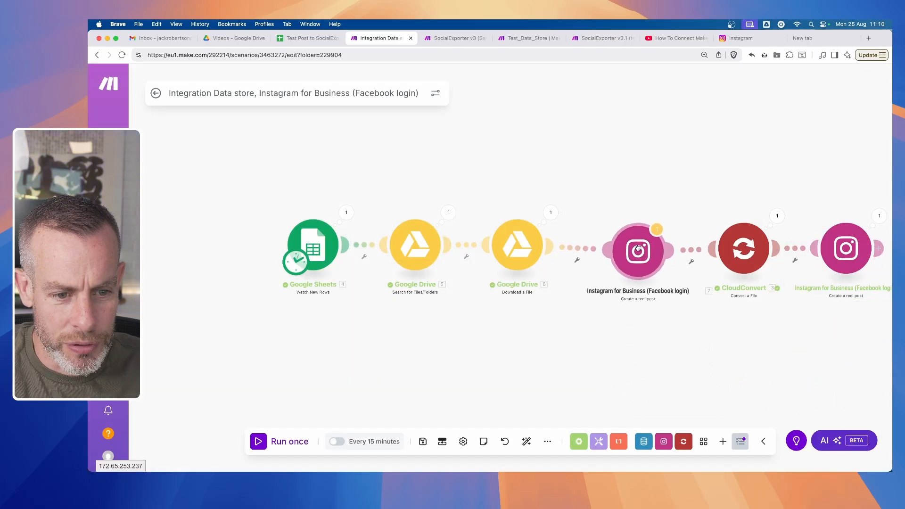
{"action": "left_click", "coordinate": [631, 243]}
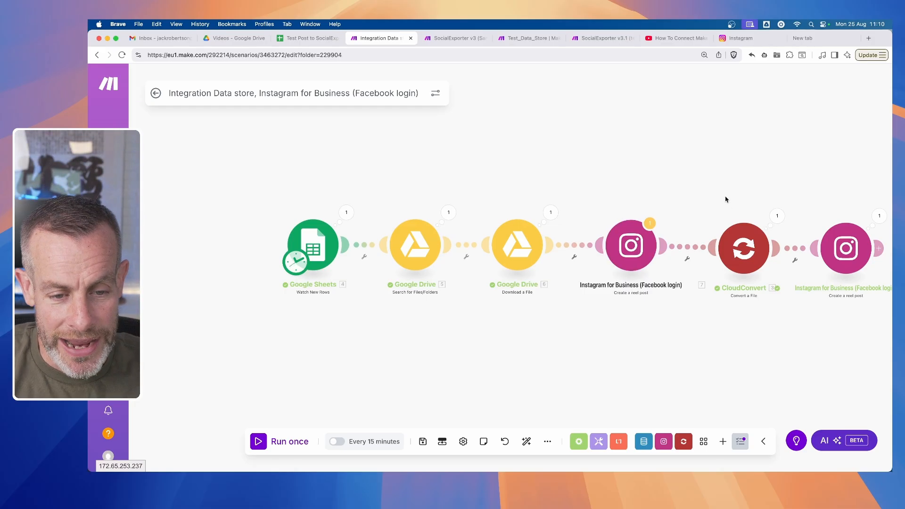
- Unlink the CloudConvert module from the cloned Instagram module
{"action": "scroll", "coordinate": [726, 199], "scroll_direction": "right", "scroll_amount": 5}
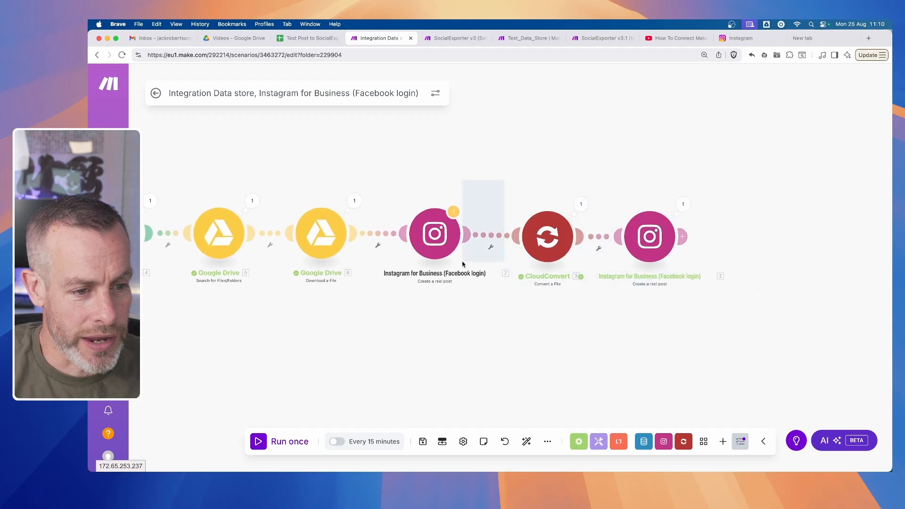
{"action": "left_click", "coordinate": [491, 236]}
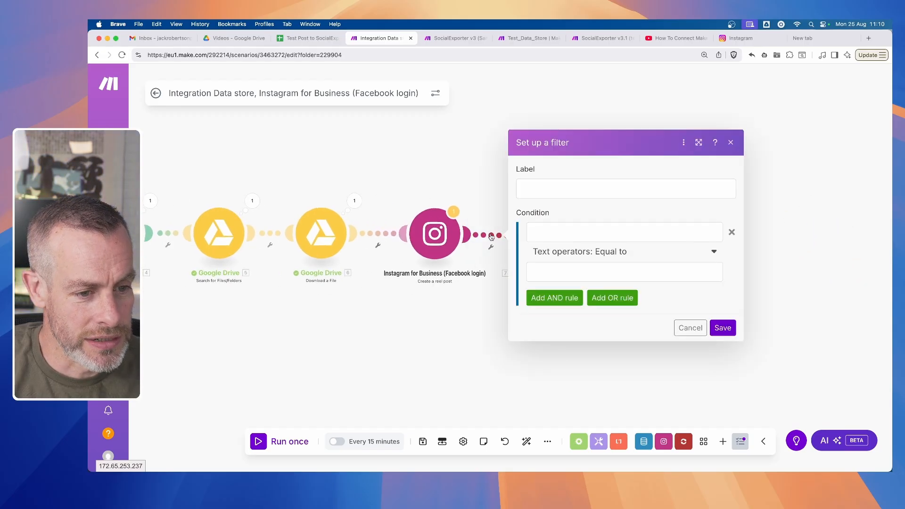
{"action": "key", "text": "Escape"}
{"action": "right_click", "coordinate": [496, 236]}
{"action": "left_click", "coordinate": [528, 263]}
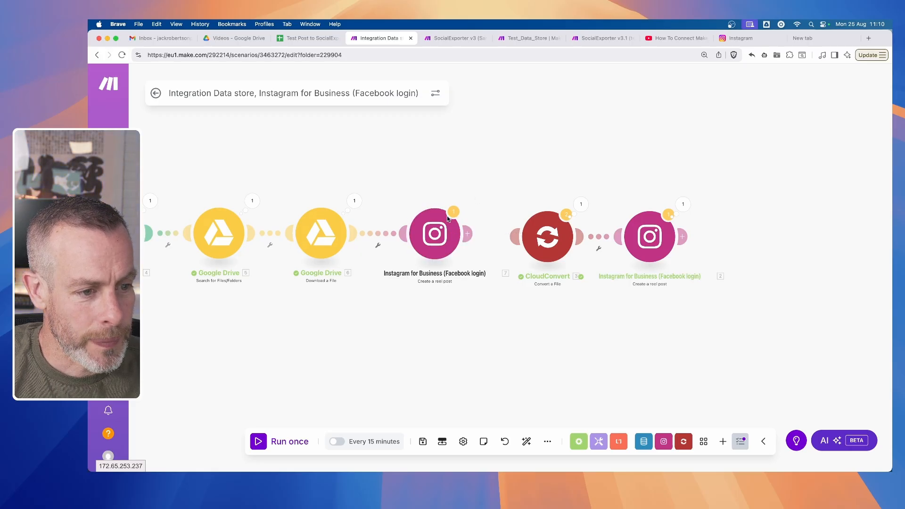
- Add an error handler route to the cloned Instagram module, attach CloudConvert to it and delete the empty handler placeholder
{"action": "right_click", "coordinate": [435, 253]}
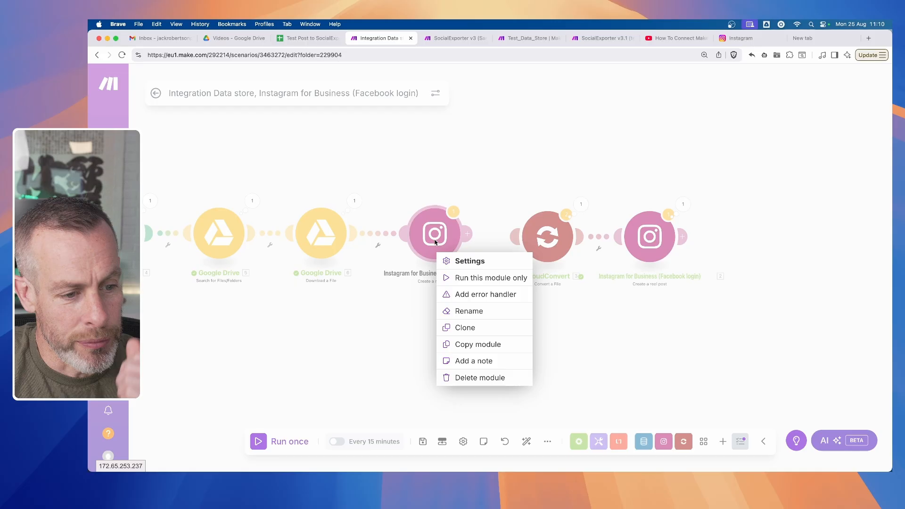
{"action": "left_click", "coordinate": [498, 296]}
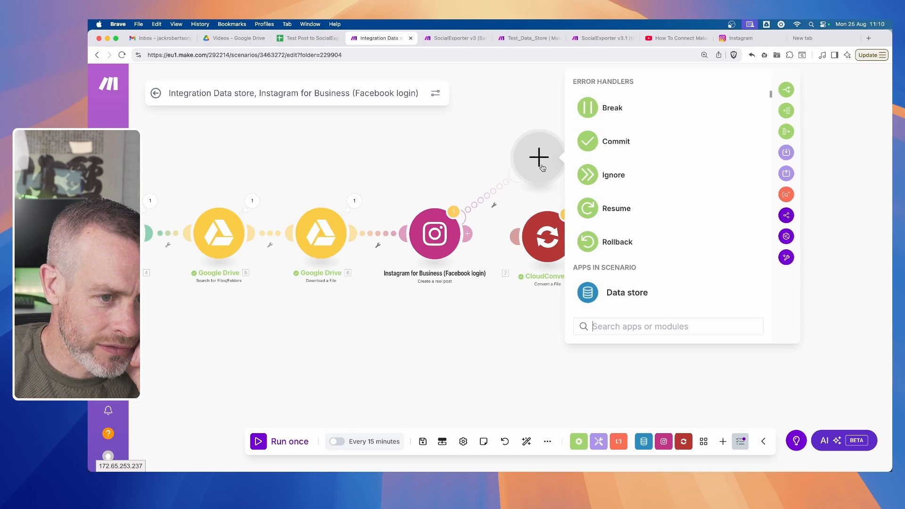
{"action": "left_click_drag", "start_coordinate": [544, 245], "coordinate": [559, 195]}
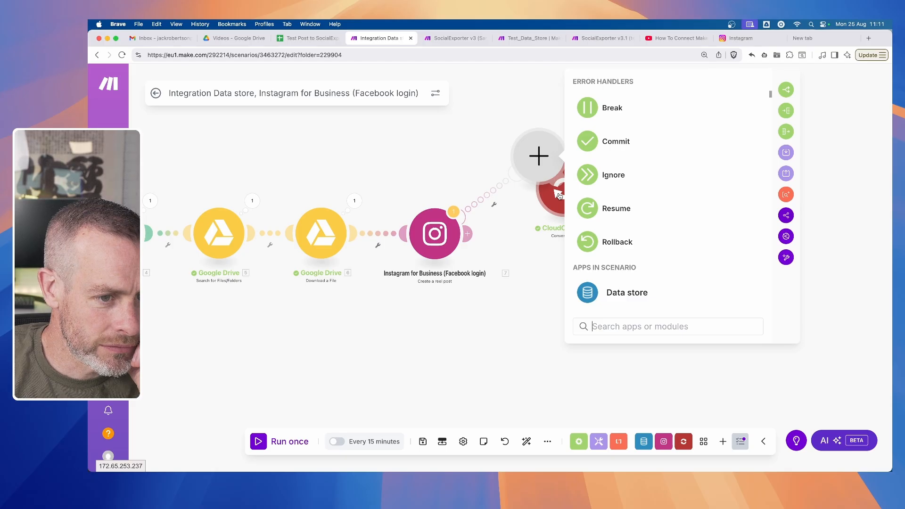
{"action": "left_click_drag", "start_coordinate": [528, 259], "coordinate": [388, 301]}
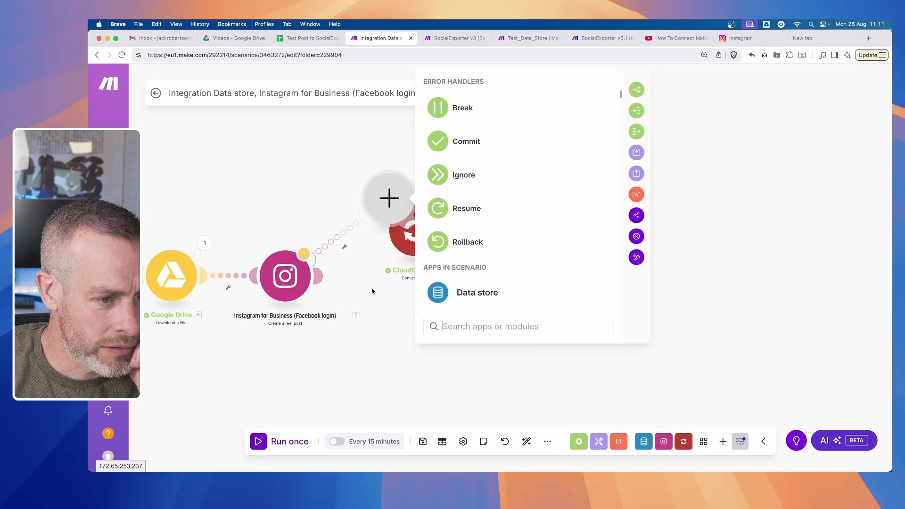
{"action": "left_click", "coordinate": [380, 184]}
{"action": "left_click_drag", "start_coordinate": [354, 200], "coordinate": [384, 324]}
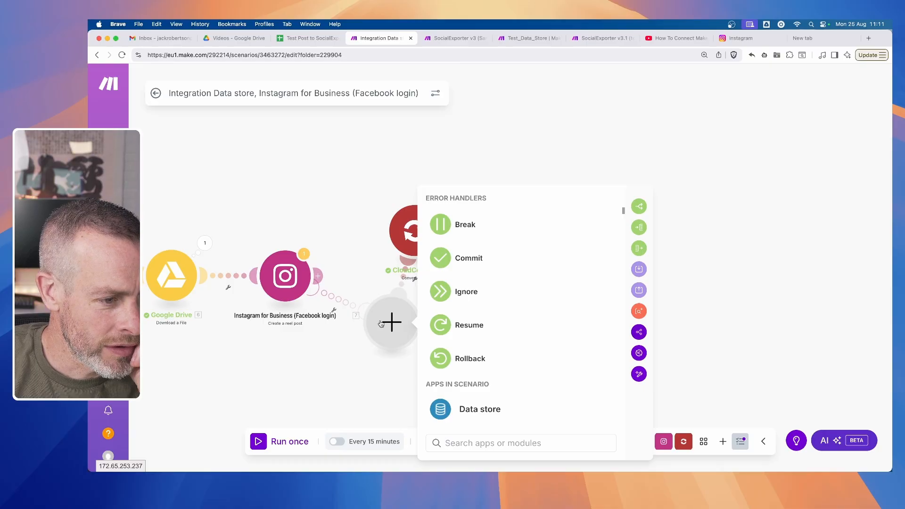
{"action": "right_click", "coordinate": [385, 325]}
{"action": "left_click", "coordinate": [416, 348]}
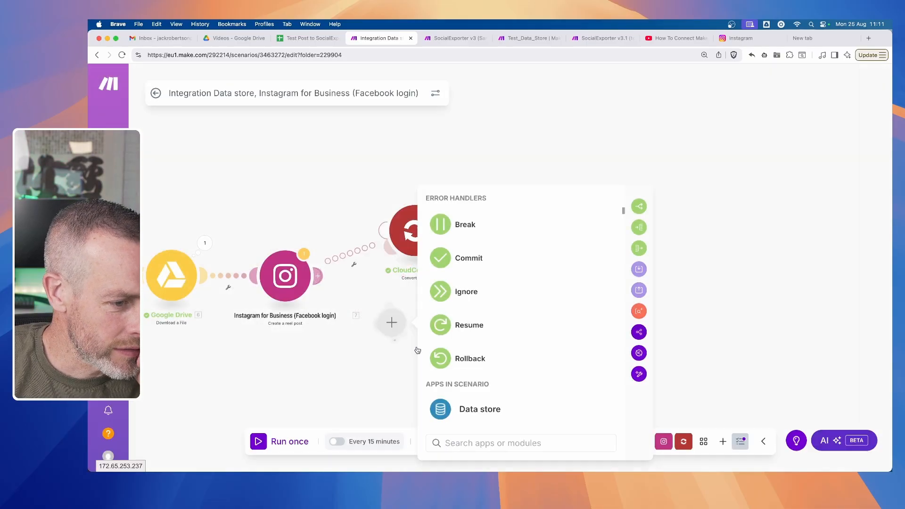
{"action": "left_click_drag", "start_coordinate": [426, 229], "coordinate": [418, 270]}
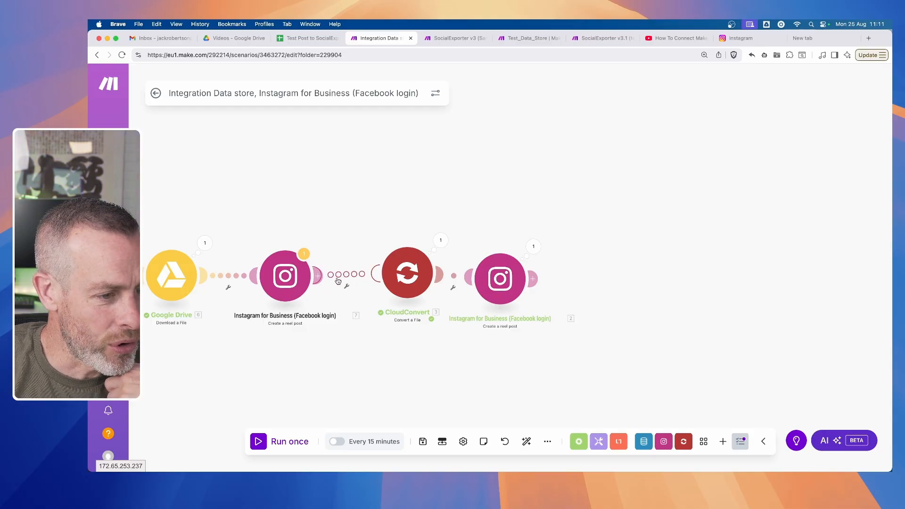
- Arrange the CloudConvert module and its following Instagram module above the main flow as the error branch
{"action": "left_click_drag", "start_coordinate": [413, 286], "coordinate": [392, 194]}
{"action": "left_click_drag", "start_coordinate": [501, 292], "coordinate": [507, 191]}
{"action": "left_click_drag", "start_coordinate": [401, 367], "coordinate": [582, 362]}
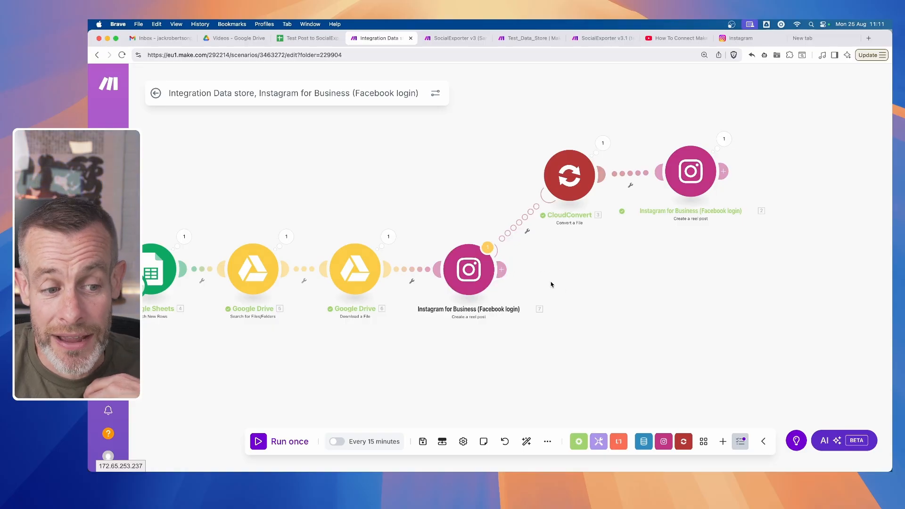
- Add a Slack Create a Message module after the Instagram module on the main flow
{"action": "right_click", "coordinate": [575, 283]}
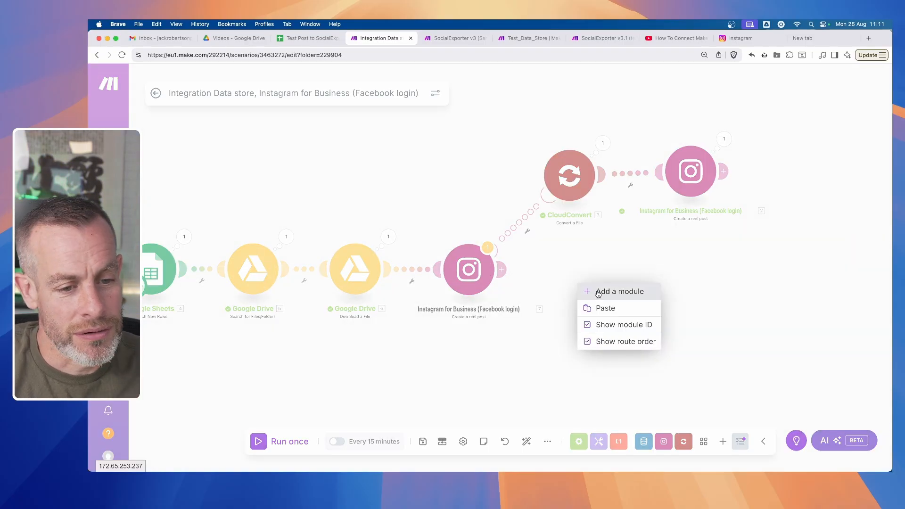
{"action": "left_click", "coordinate": [587, 291]}
{"action": "type", "text": "sla"}
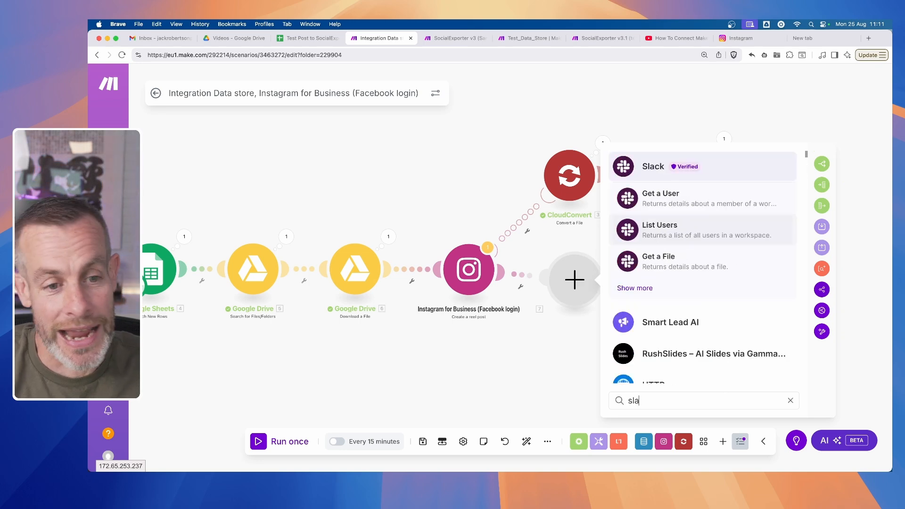
{"action": "left_click", "coordinate": [646, 163]}
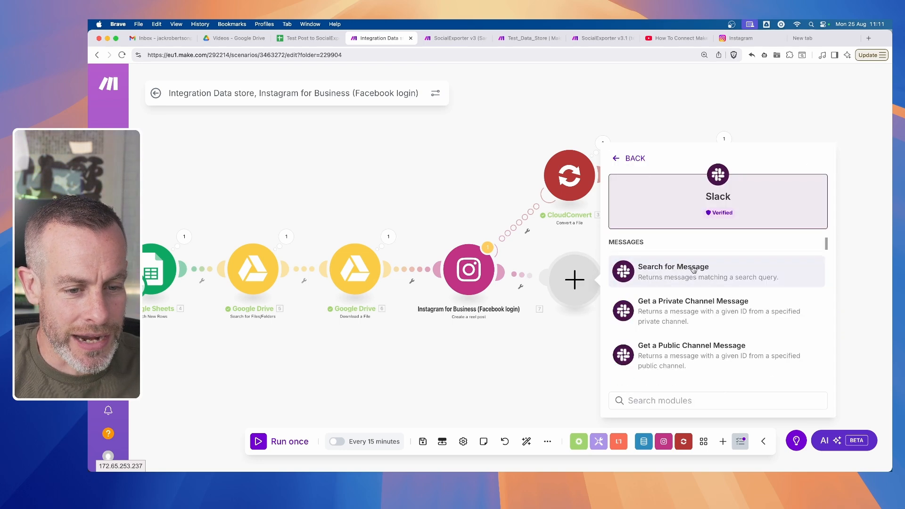
{"action": "scroll", "coordinate": [698, 345], "scroll_direction": "down", "scroll_amount": 5}
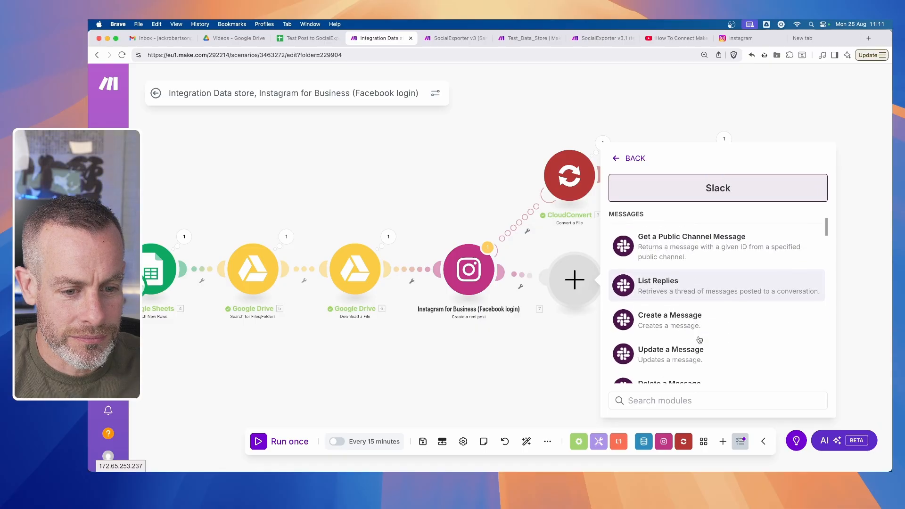
{"action": "left_click", "coordinate": [698, 319]}
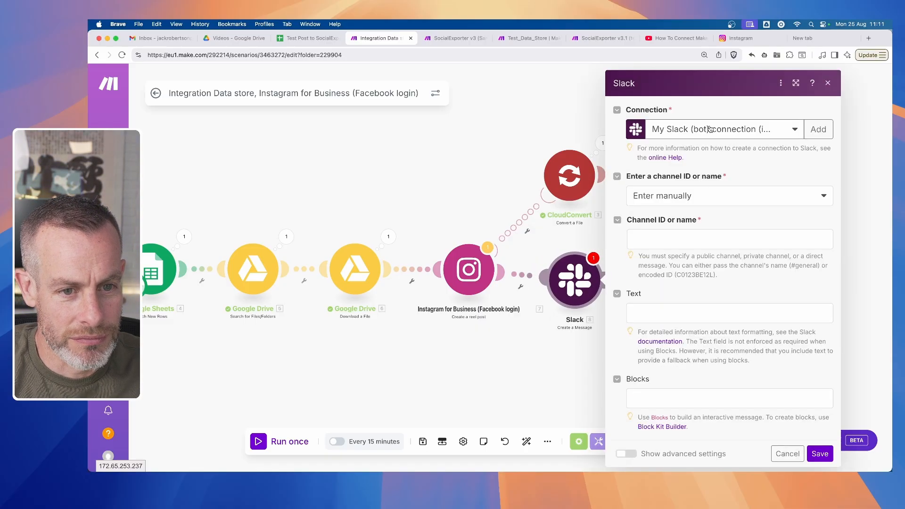
- Configure the Slack message to select the public channel instagram from the list, with the text "Passed!", and save it
{"action": "left_click", "coordinate": [708, 129]}
{"action": "left_click", "coordinate": [704, 149]}
{"action": "left_click", "coordinate": [711, 200]}
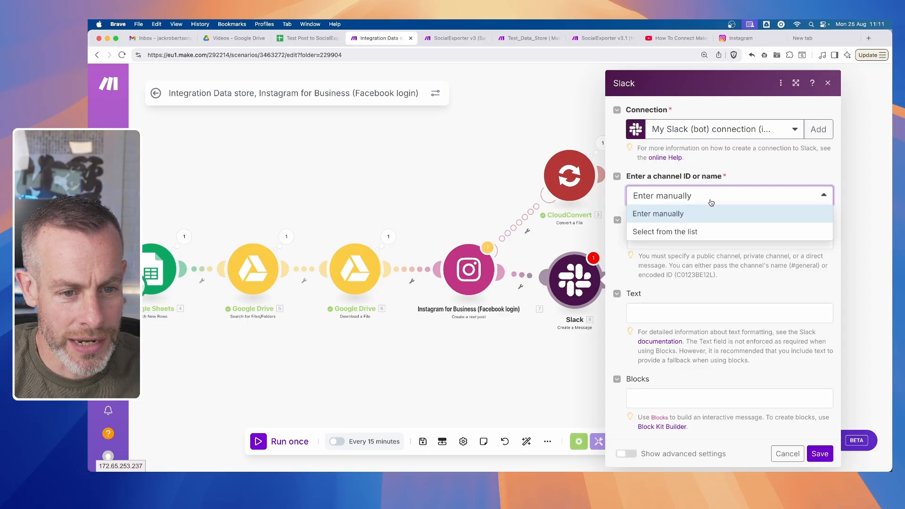
{"action": "left_click", "coordinate": [692, 232]}
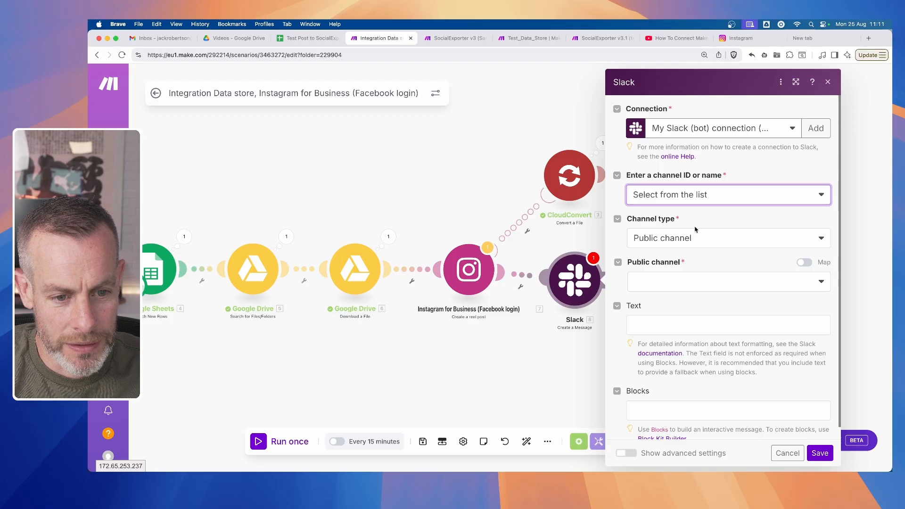
{"action": "left_click", "coordinate": [700, 241]}
{"action": "left_click", "coordinate": [701, 258]}
{"action": "left_click", "coordinate": [699, 283]}
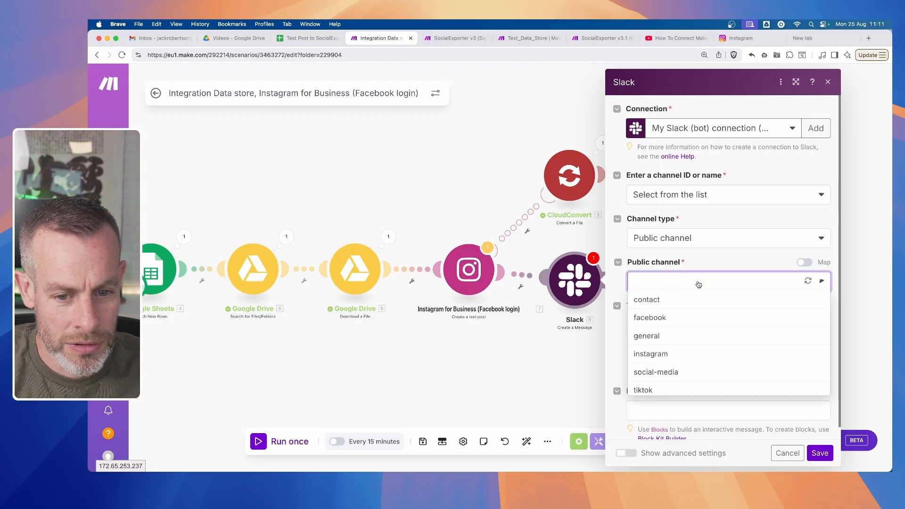
{"action": "left_click", "coordinate": [673, 362]}
{"action": "left_click", "coordinate": [689, 330]}
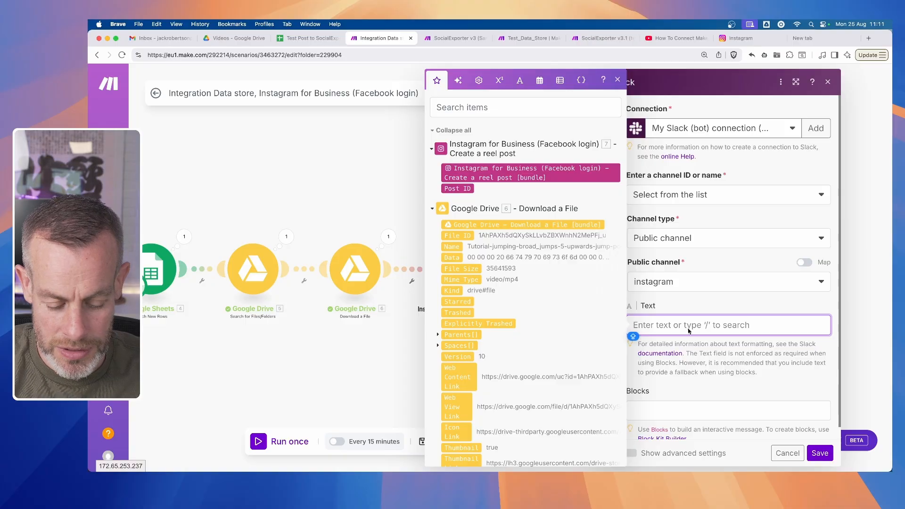
{"action": "type", "text": "Passed!"}
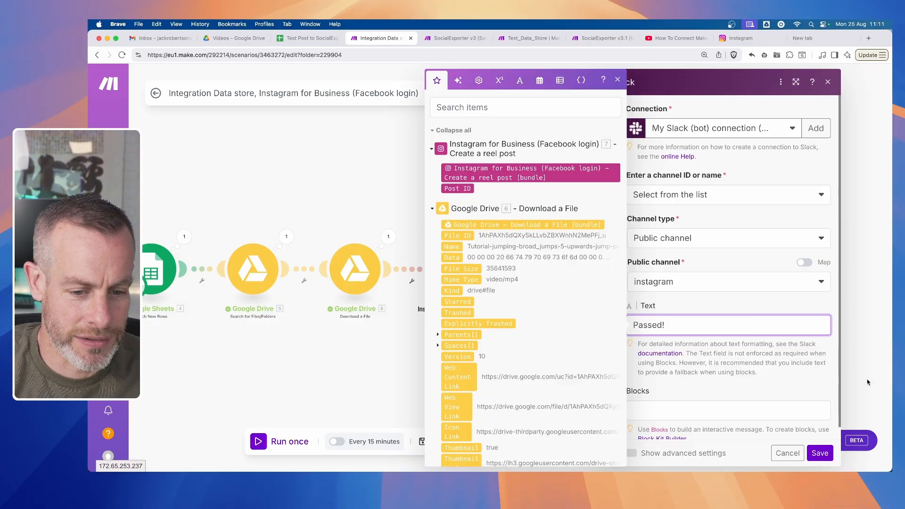
{"action": "left_click", "coordinate": [802, 375]}
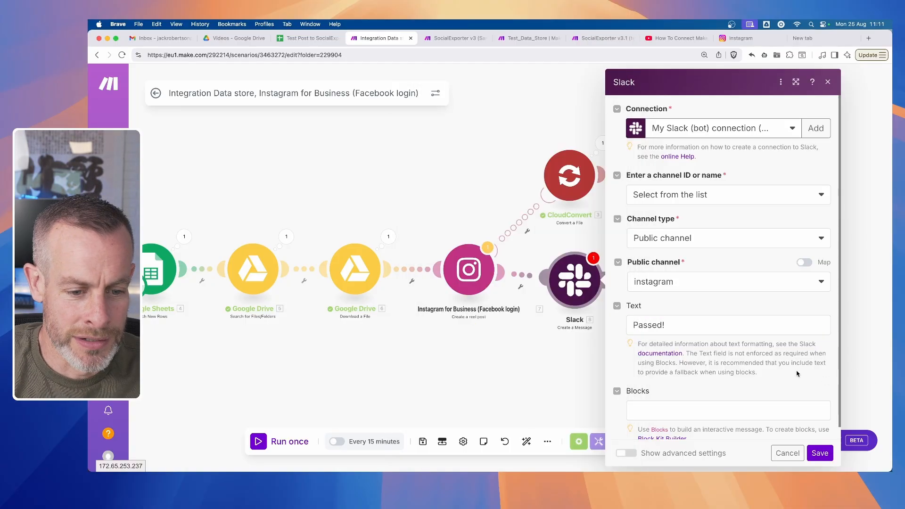
{"action": "left_click", "coordinate": [820, 453]}
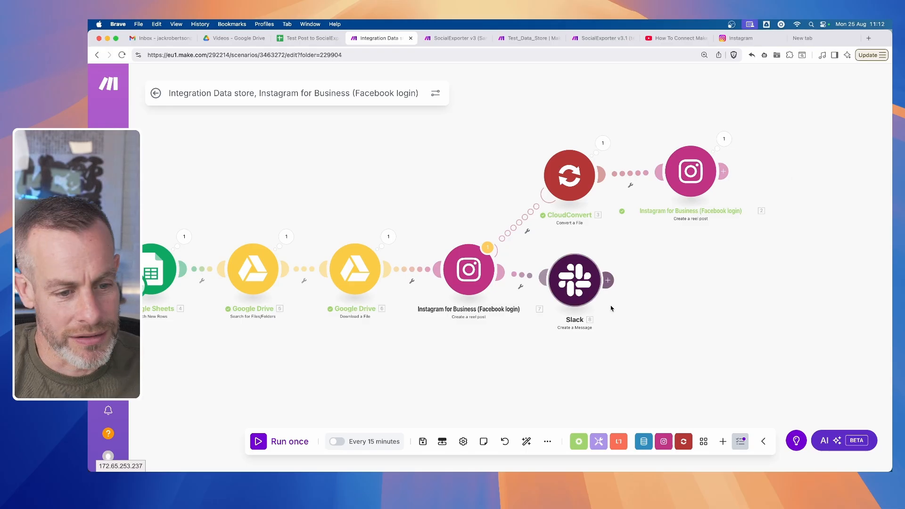
- Clone the Slack module and attach the copy after the Instagram module on the error branch
{"action": "right_click", "coordinate": [595, 288]}
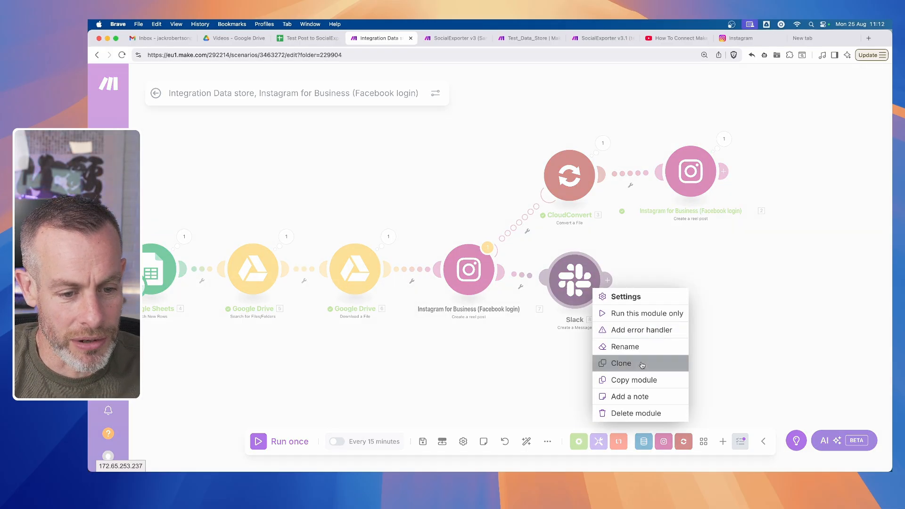
{"action": "left_click", "coordinate": [627, 361]}
{"action": "left_click", "coordinate": [796, 175]}
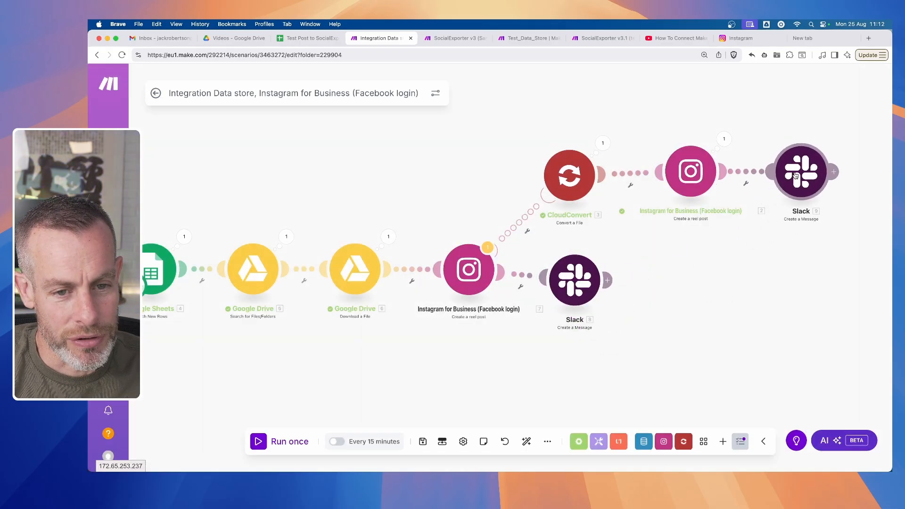
- Add an error handler route with a Slack Create a Message module to the error branch's Instagram module, leaving the message unconfigured
{"action": "left_click_drag", "start_coordinate": [760, 304], "coordinate": [611, 312]}
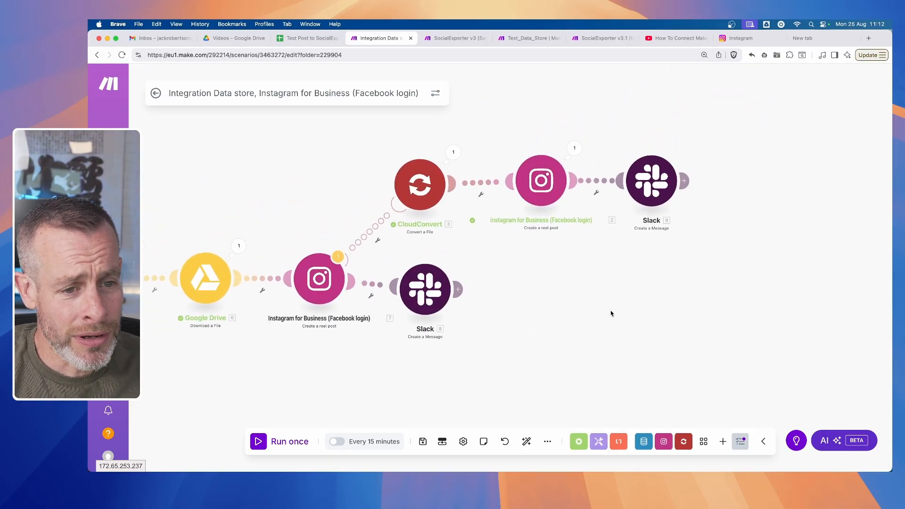
{"action": "right_click", "coordinate": [537, 184]}
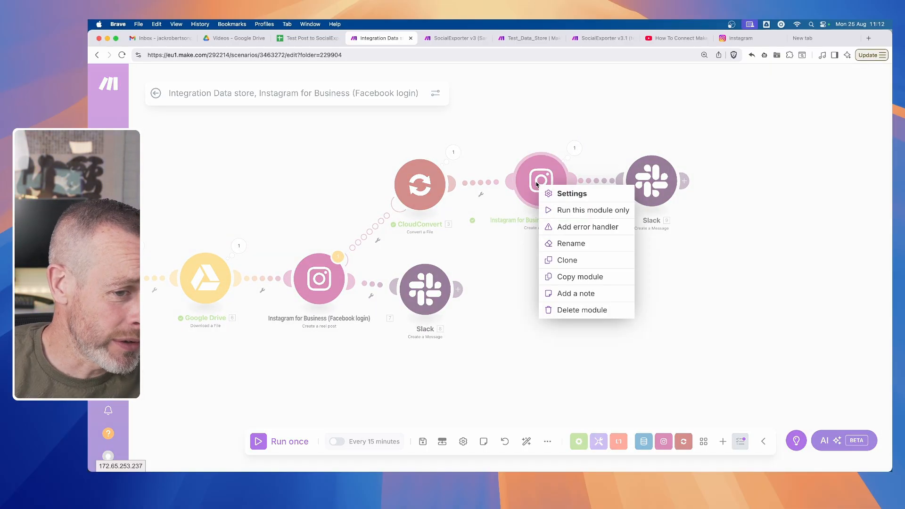
{"action": "left_click", "coordinate": [648, 228]}
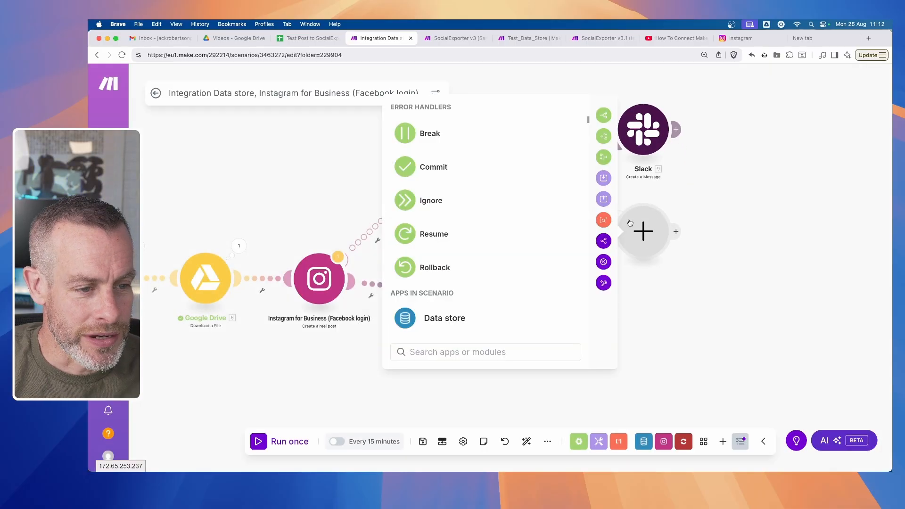
{"action": "type", "text": "sla"}
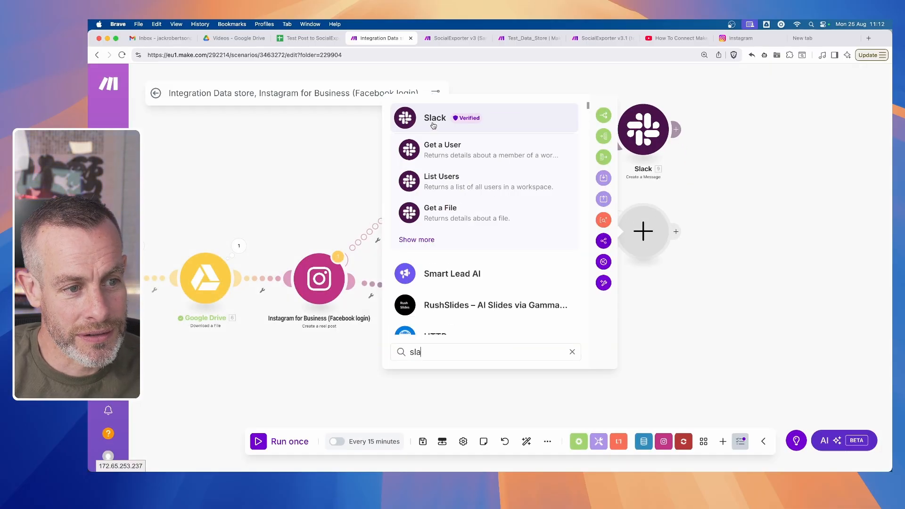
{"action": "left_click", "coordinate": [434, 124]}
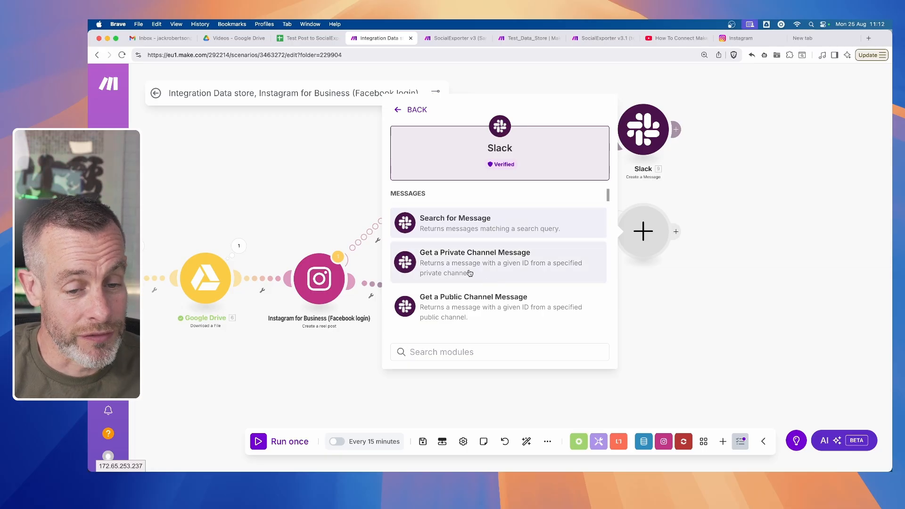
{"action": "scroll", "coordinate": [471, 274], "scroll_direction": "down", "scroll_amount": 5}
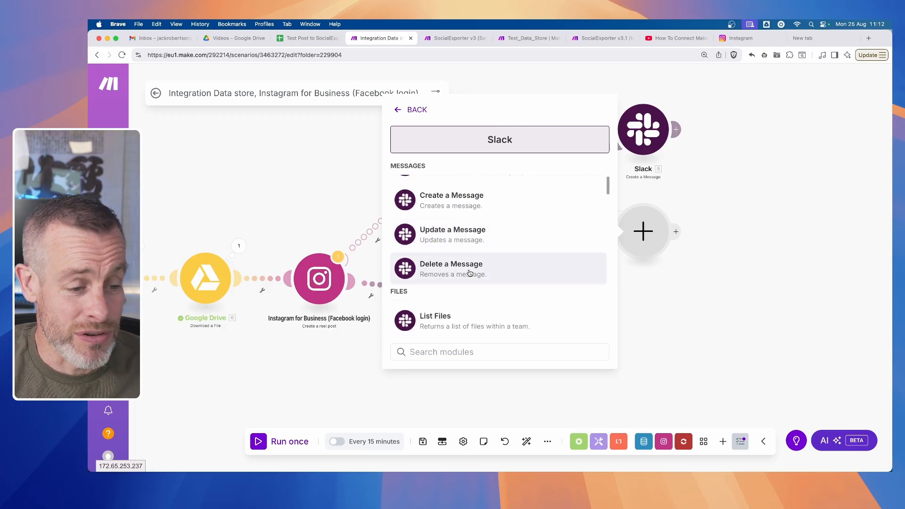
{"action": "scroll", "coordinate": [470, 273], "scroll_direction": "down", "scroll_amount": 5}
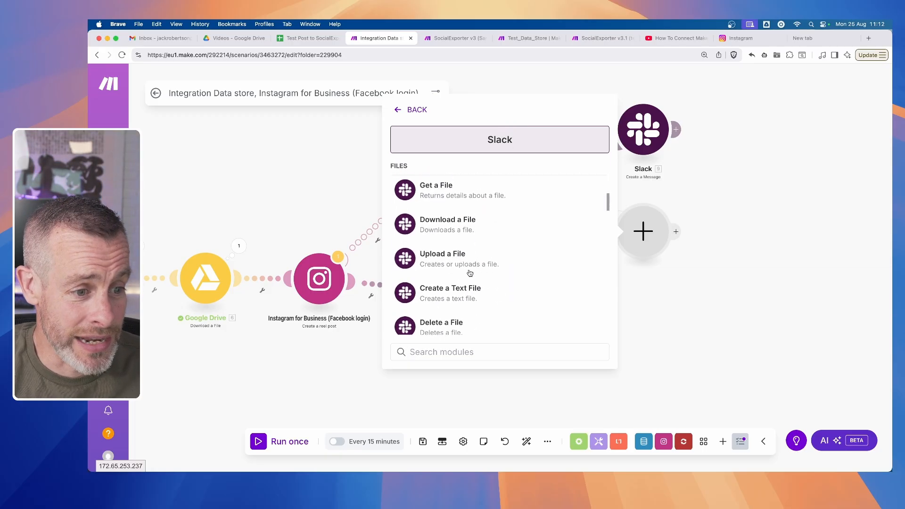
{"action": "scroll", "coordinate": [470, 273], "scroll_direction": "up", "scroll_amount": 3}
{"action": "left_click", "coordinate": [471, 269]}
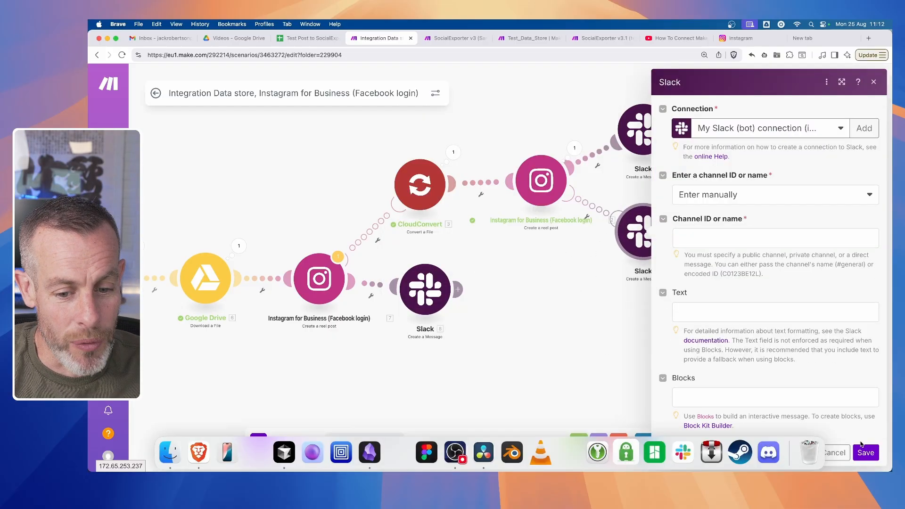
{"action": "left_click", "coordinate": [833, 453]}
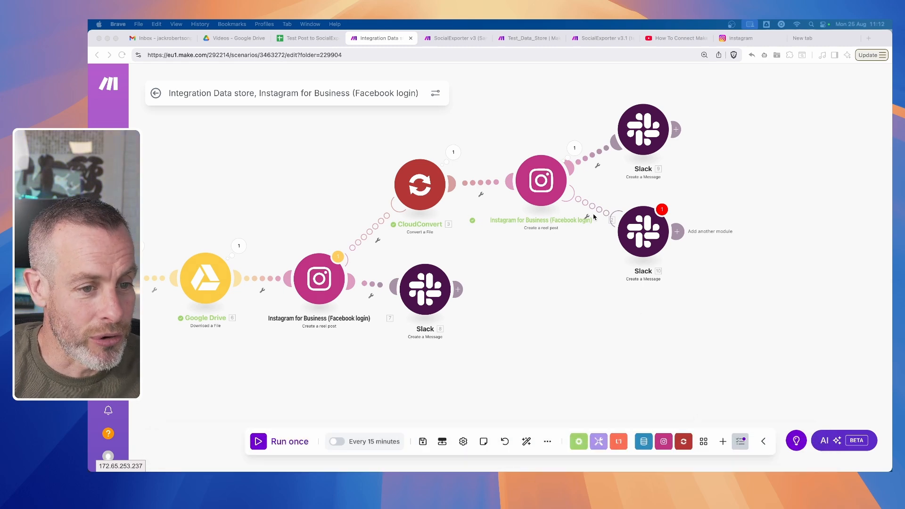
- Delete all three Slack modules from the scenario
{"action": "scroll", "coordinate": [644, 301], "scroll_direction": "left", "scroll_amount": 5}
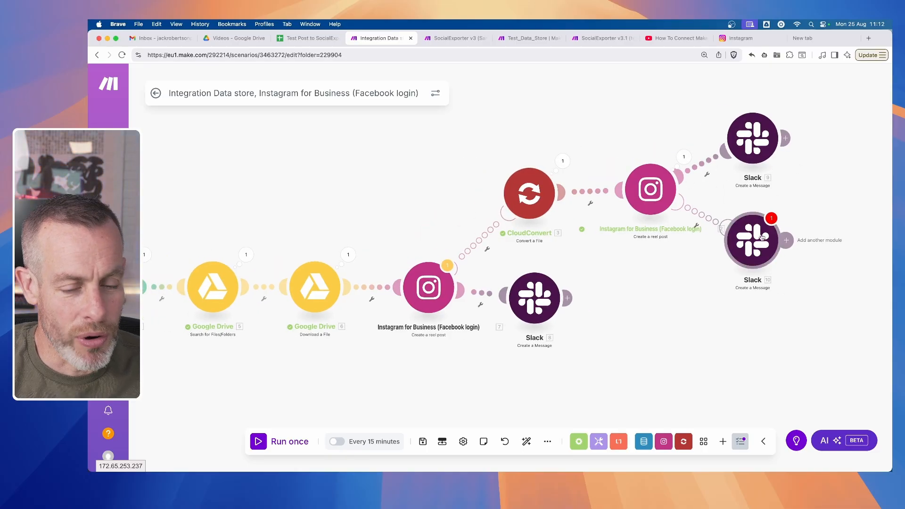
{"action": "right_click", "coordinate": [747, 236]}
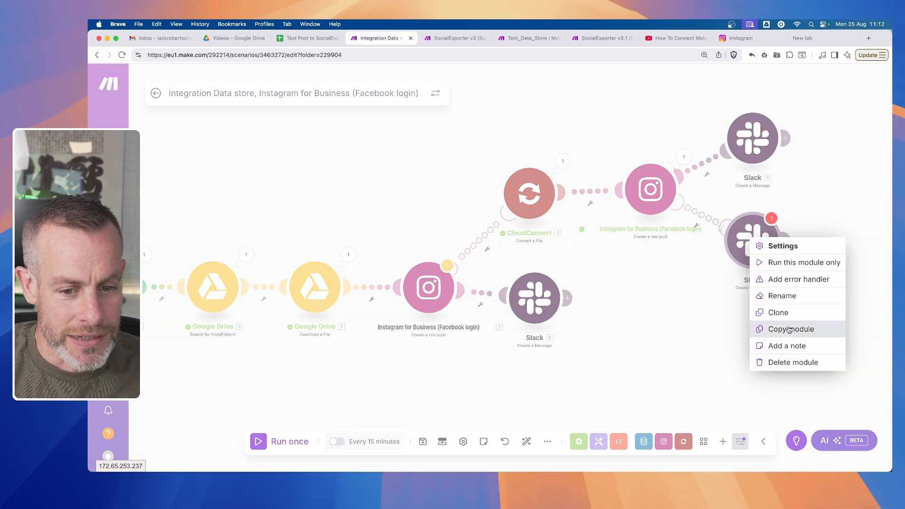
{"action": "left_click", "coordinate": [792, 363]}
{"action": "right_click", "coordinate": [752, 137]}
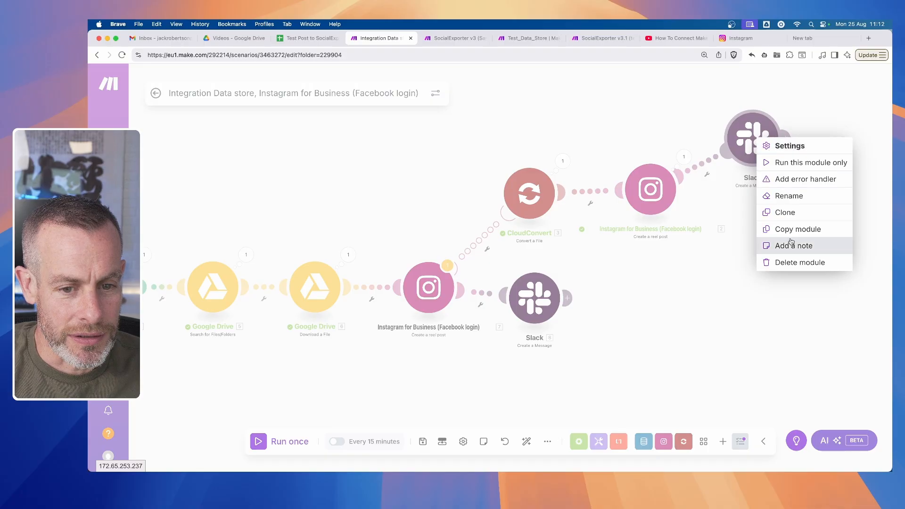
{"action": "left_click", "coordinate": [797, 262]}
{"action": "right_click", "coordinate": [529, 302]}
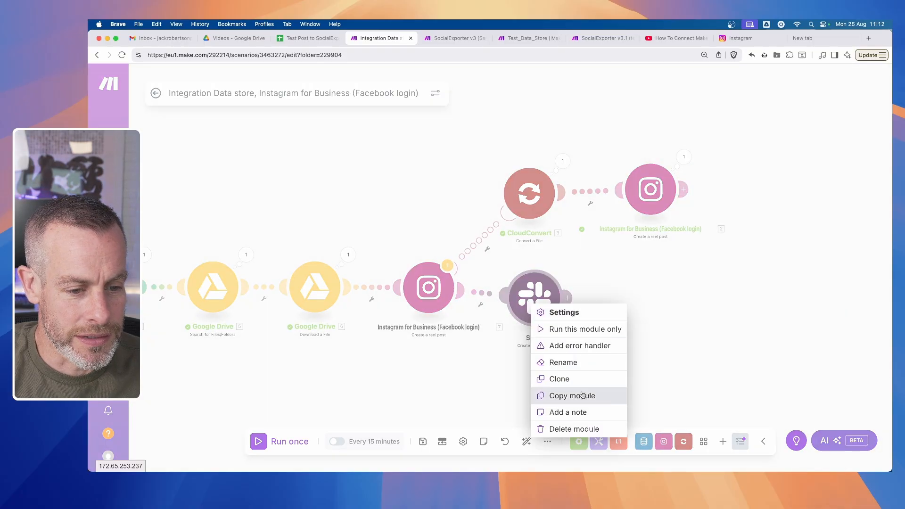
{"action": "left_click", "coordinate": [566, 429]}
- Relink CloudConvert to the preceding Instagram module as a regular route instead of an error handler, and auto-align the modules
{"action": "right_click", "coordinate": [479, 243]}
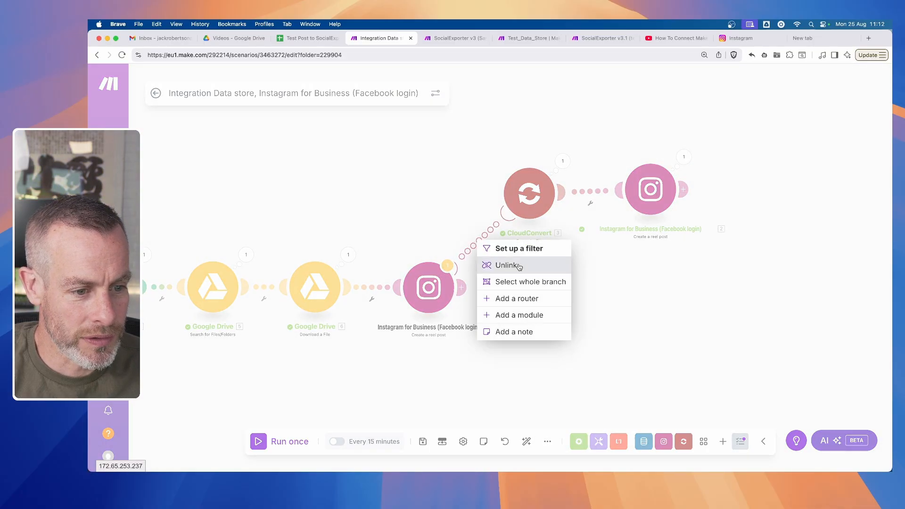
{"action": "left_click", "coordinate": [505, 267]}
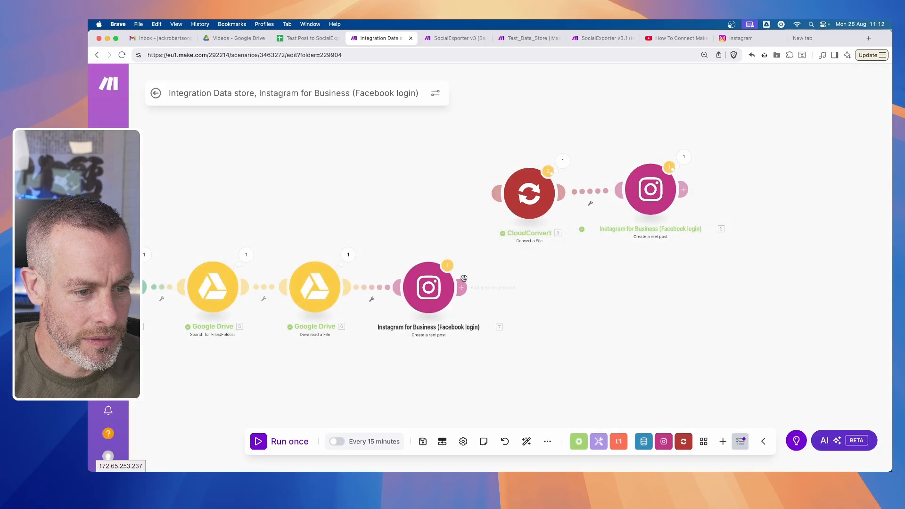
{"action": "left_click_drag", "start_coordinate": [503, 194], "coordinate": [428, 287]}
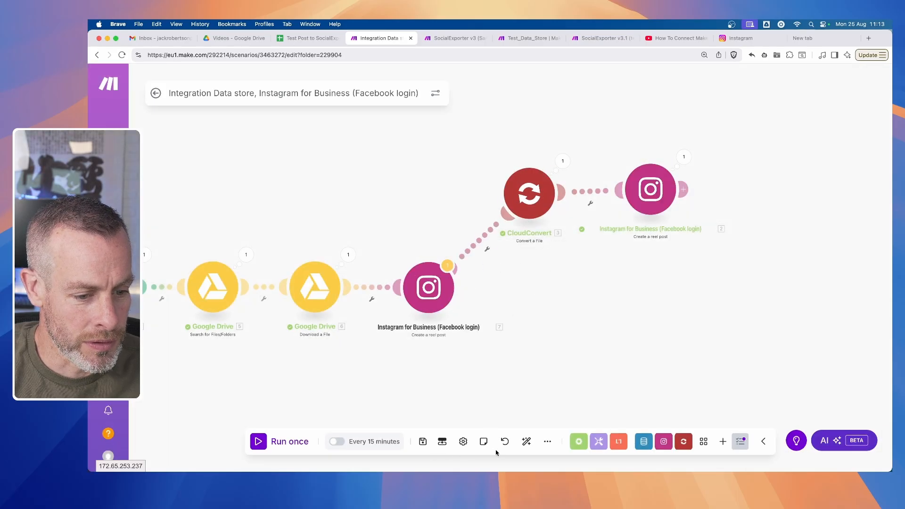
{"action": "left_click", "coordinate": [527, 442]}
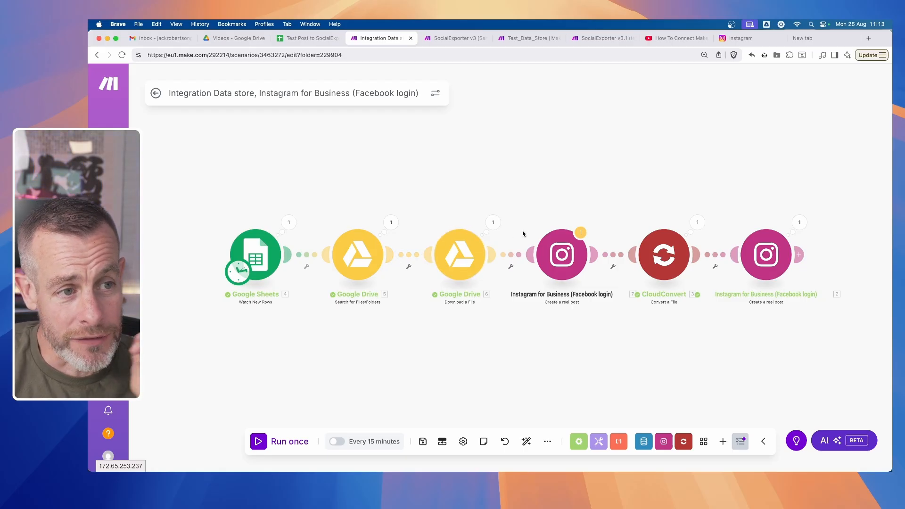
- Switch to the SocialExporter v3 scenario and add an unconnected YouTube Upload a Video module, cancelling its configuration
{"action": "left_click", "coordinate": [453, 38]}
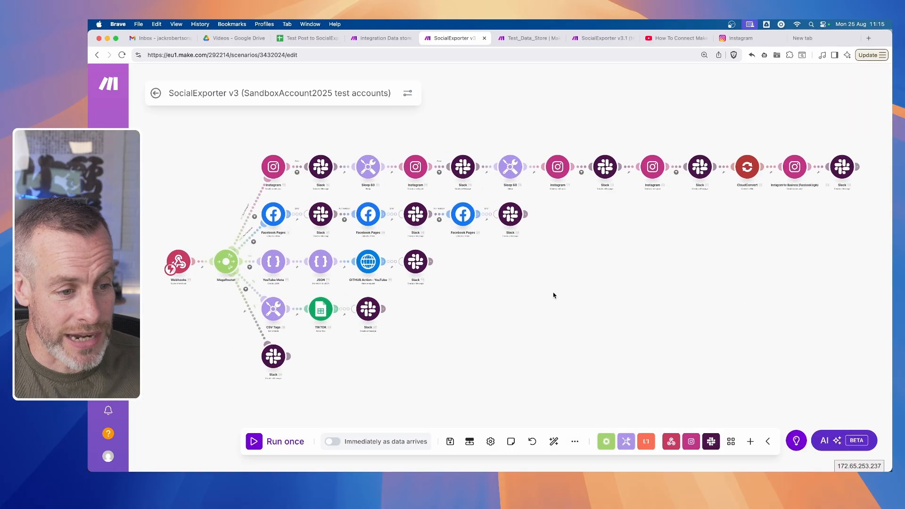
{"action": "left_click", "coordinate": [550, 286]}
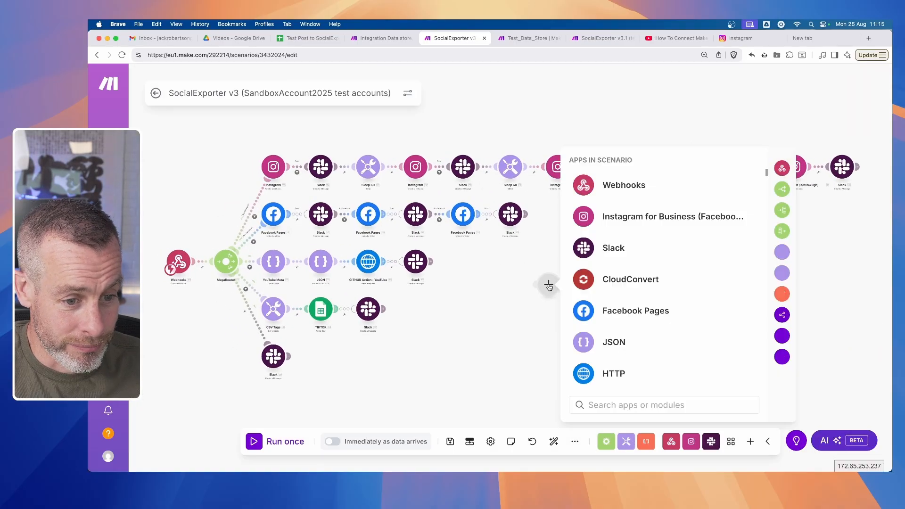
{"action": "type", "text": "youtu"}
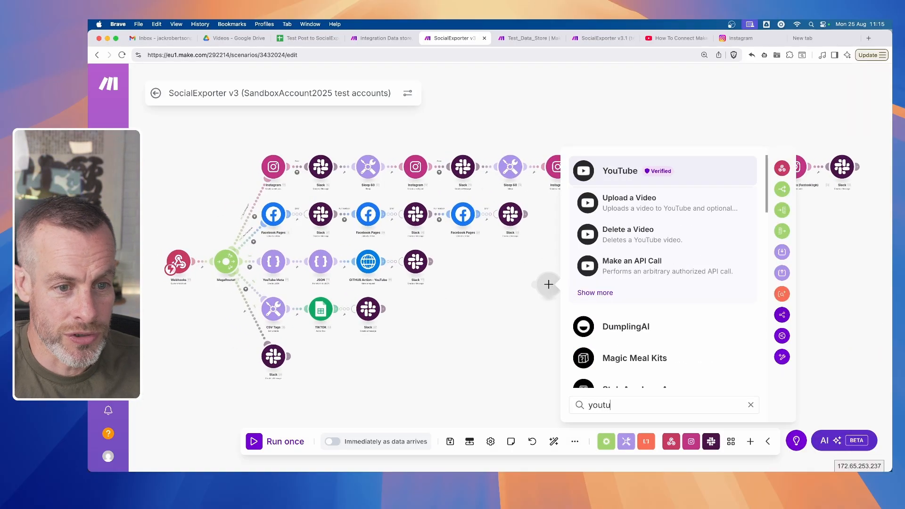
{"action": "left_click", "coordinate": [608, 198]}
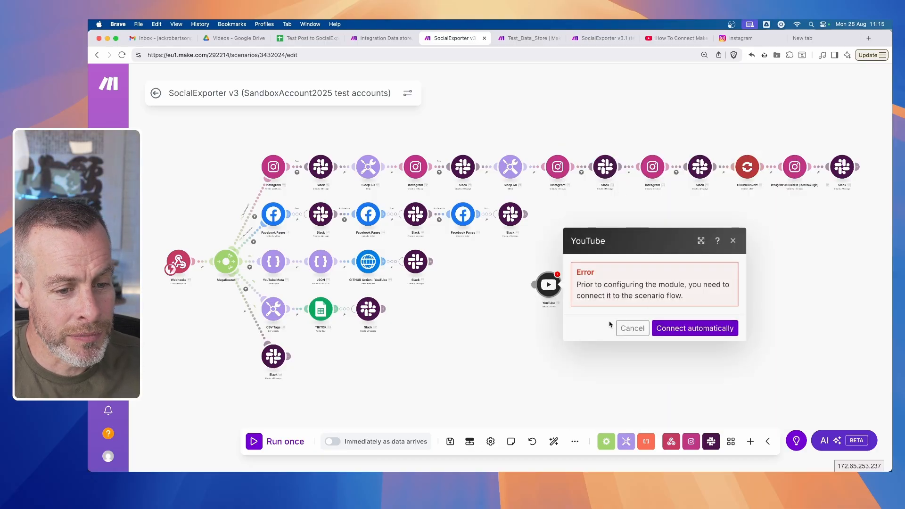
{"action": "left_click", "coordinate": [625, 328]}
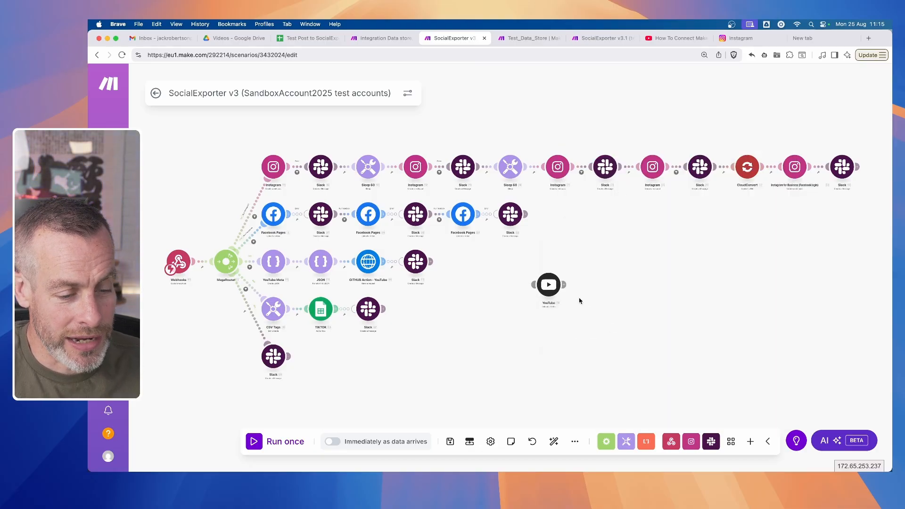
- Reopen and dismiss the YouTube module's settings, and delete the module from the scenario
{"action": "left_click", "coordinate": [550, 286]}
{"action": "left_click", "coordinate": [627, 328]}
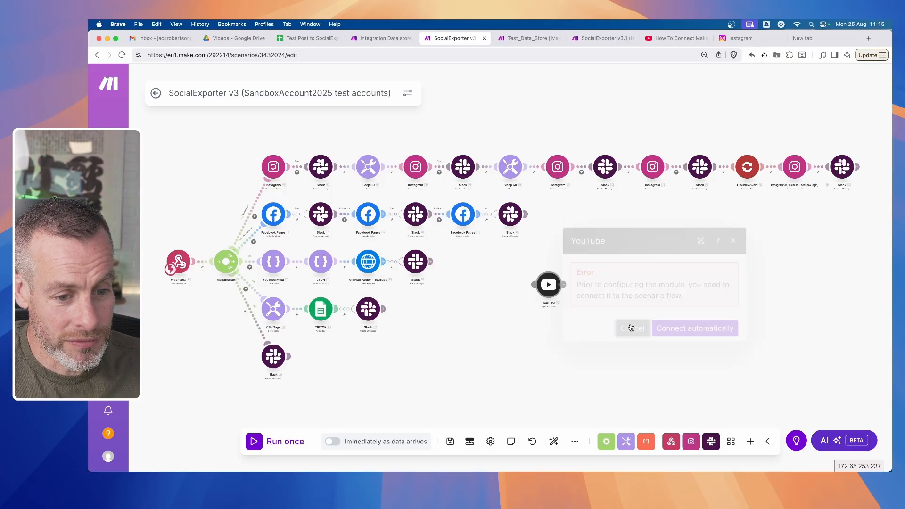
{"action": "right_click", "coordinate": [550, 289]}
{"action": "left_click", "coordinate": [587, 415]}
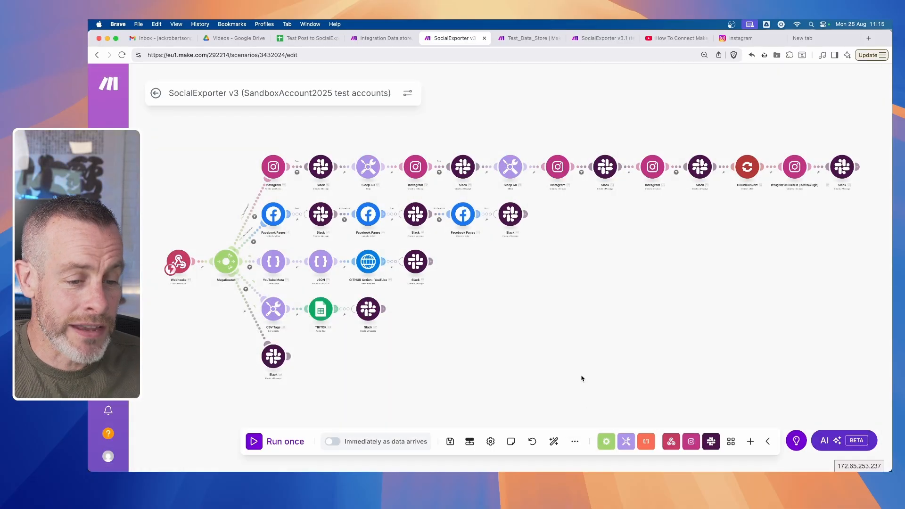